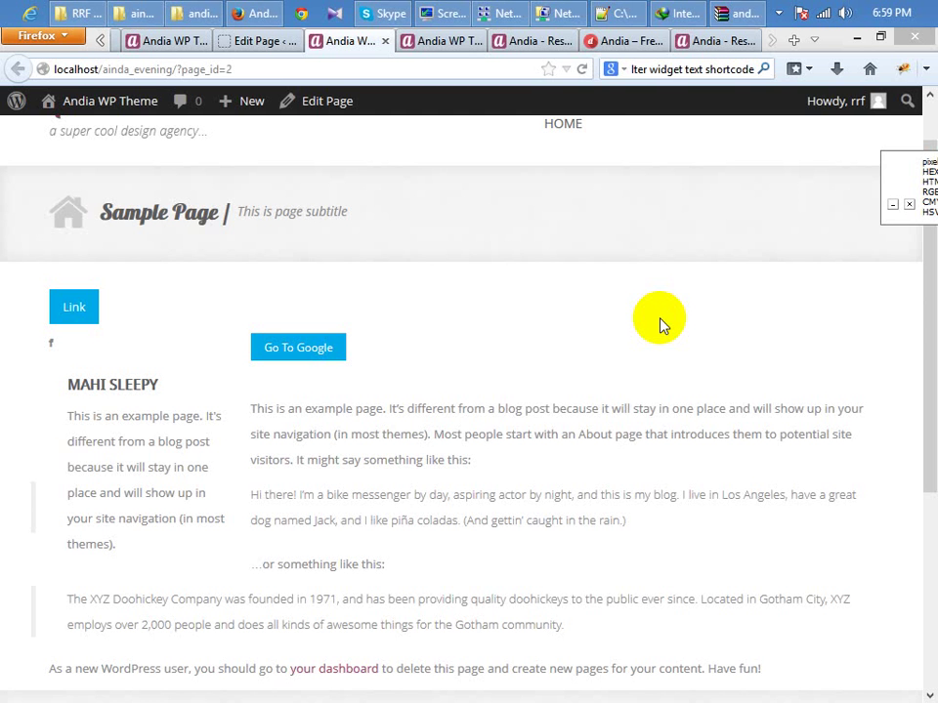
Open mailchimp.com in a new tab and go to its free account sign-up form
{"action": "left_click", "coordinate": [794, 40]}
{"action": "type", "text": "mailchi"}
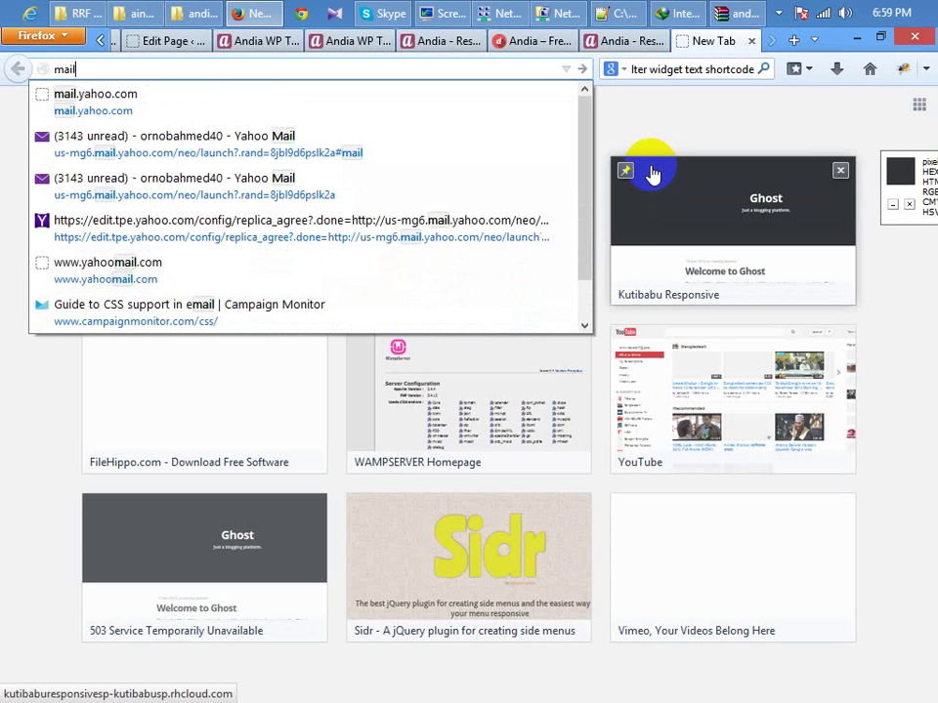
{"action": "type", "text": "mp"}
{"action": "key", "text": "ctrl+Return"}
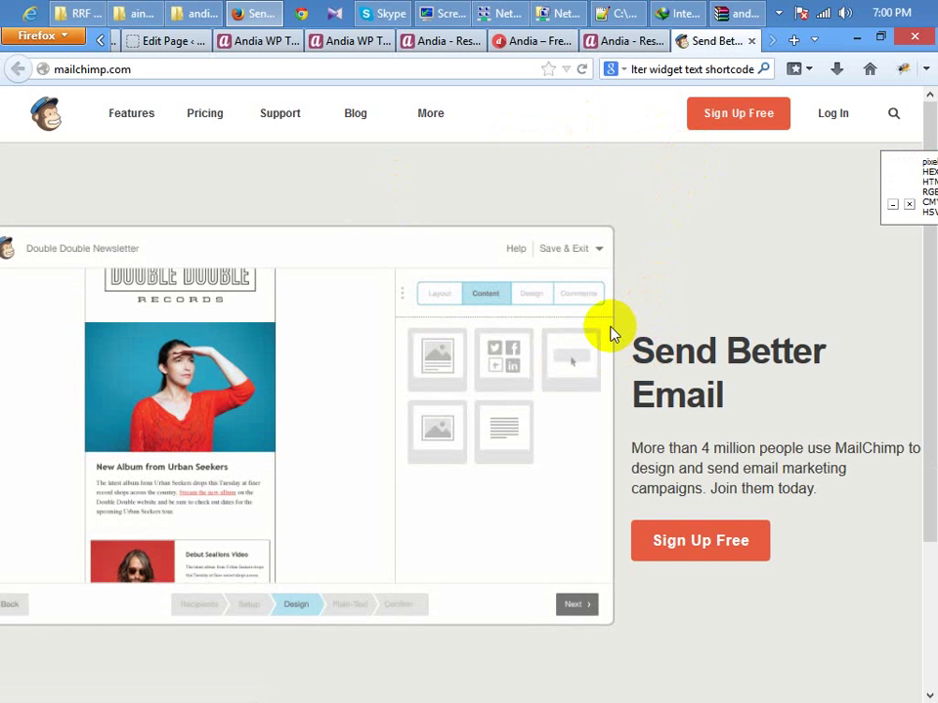
{"action": "left_click", "coordinate": [739, 118]}
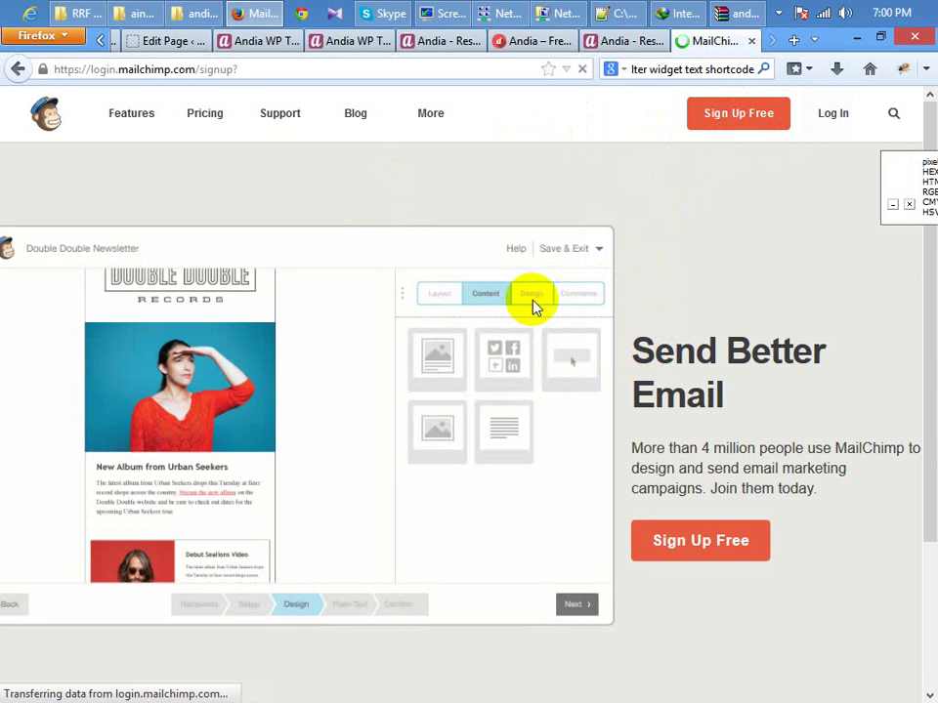
{"action": "scroll", "coordinate": [626, 328], "scroll_direction": "down", "scroll_amount": 4}
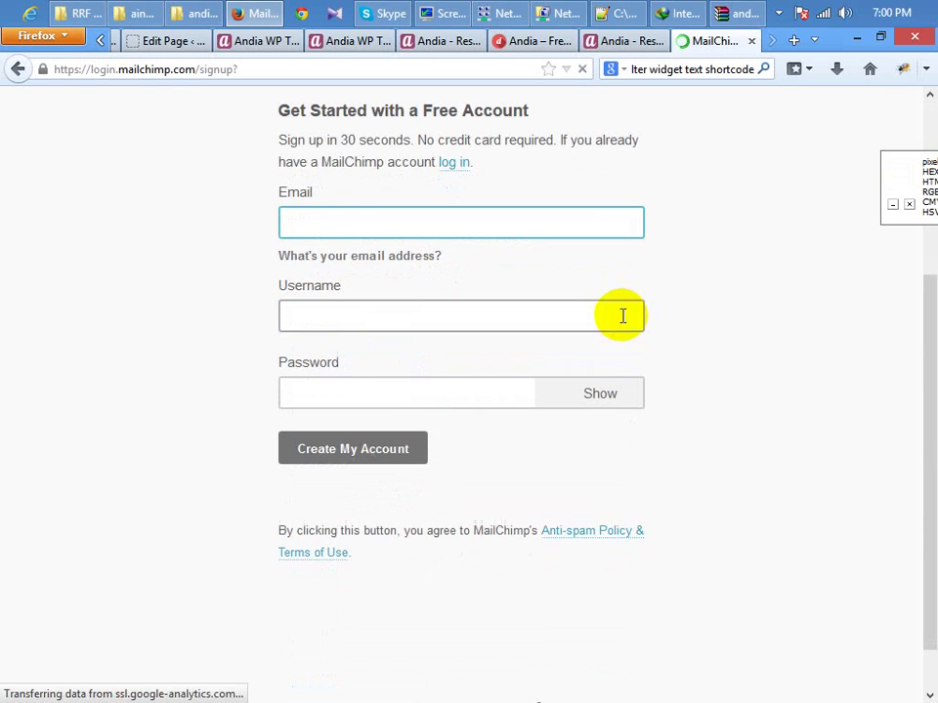
{"action": "left_click", "coordinate": [401, 223]}
{"action": "left_click", "coordinate": [214, 321]}
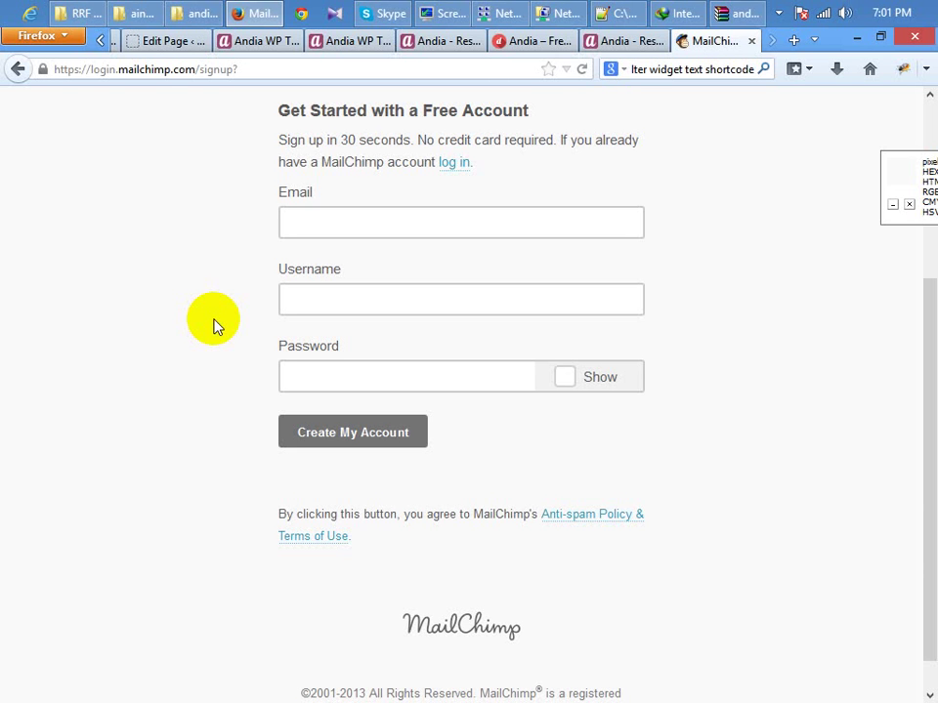
Search the web for "jetpack" and open the Jetpack by WordPress.com plugin page on WordPress.org
{"action": "left_click", "coordinate": [256, 41]}
{"action": "scroll", "coordinate": [358, 479], "scroll_direction": "down", "scroll_amount": 3}
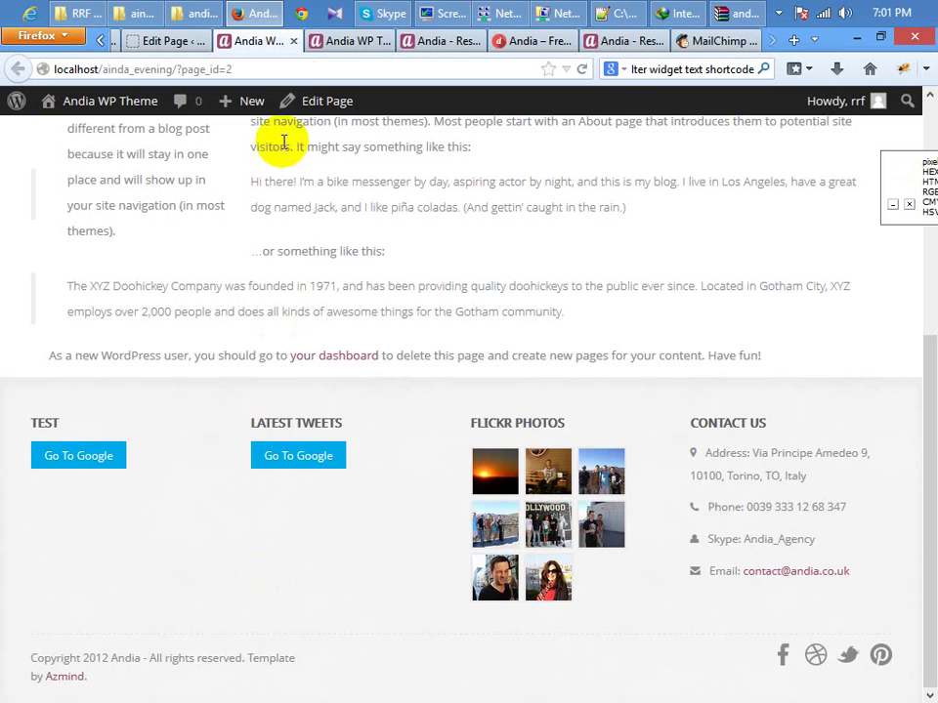
{"action": "left_click", "coordinate": [347, 41]}
{"action": "left_click", "coordinate": [390, 64]}
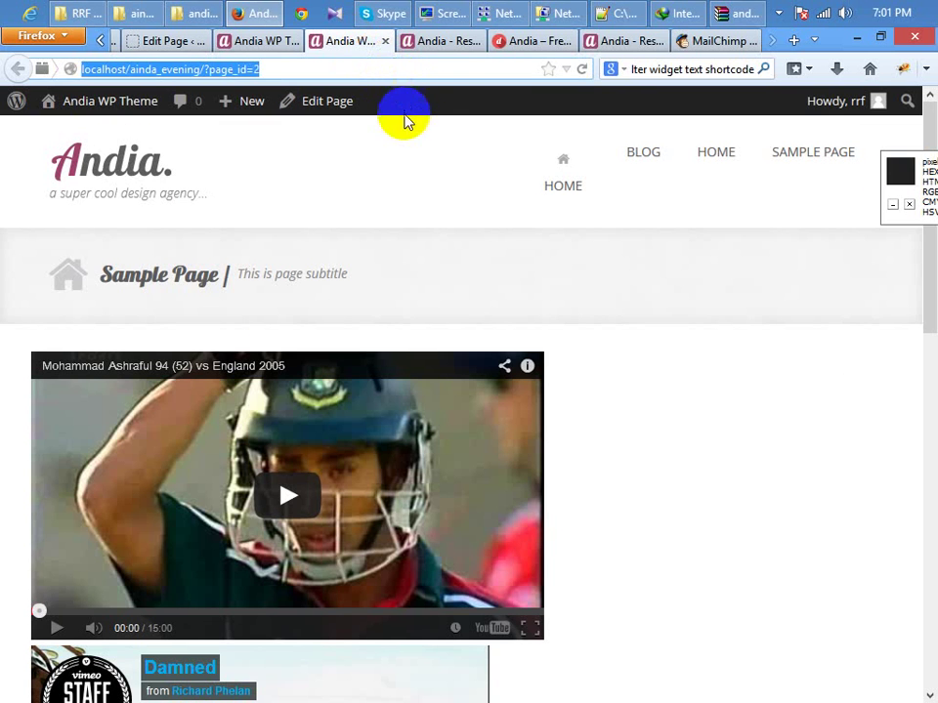
{"action": "left_click", "coordinate": [663, 69]}
{"action": "type", "text": "jetpack"}
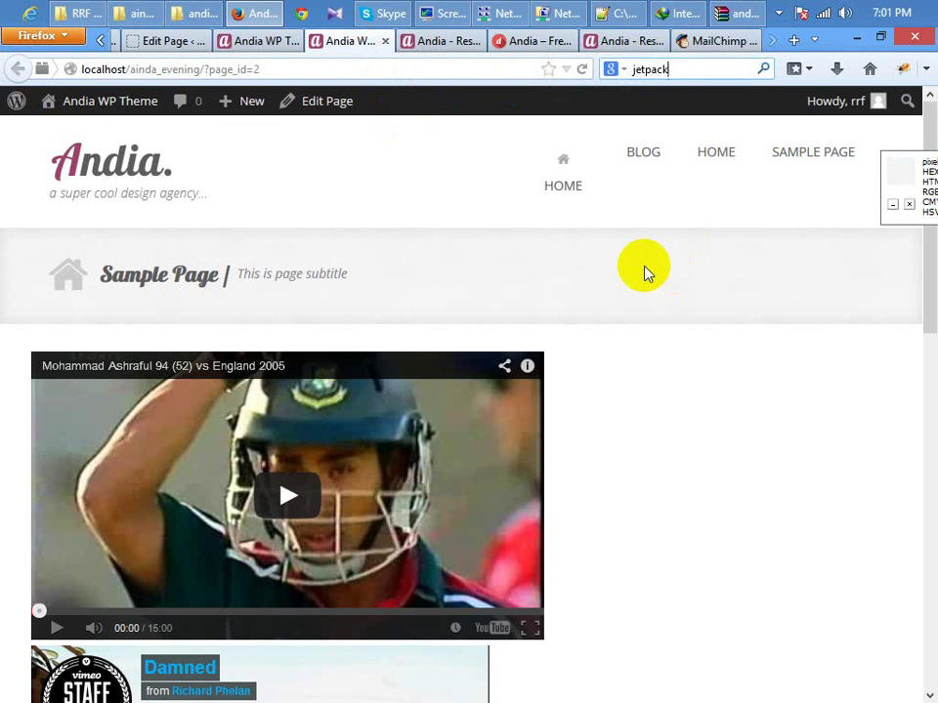
{"action": "key", "text": "Return"}
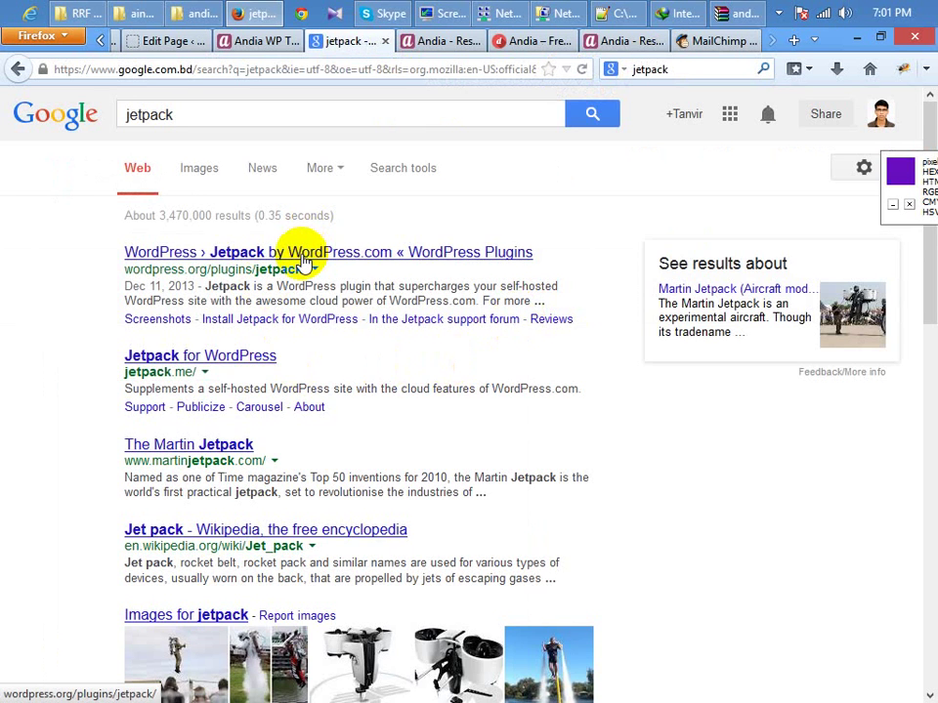
{"action": "left_click", "coordinate": [303, 260]}
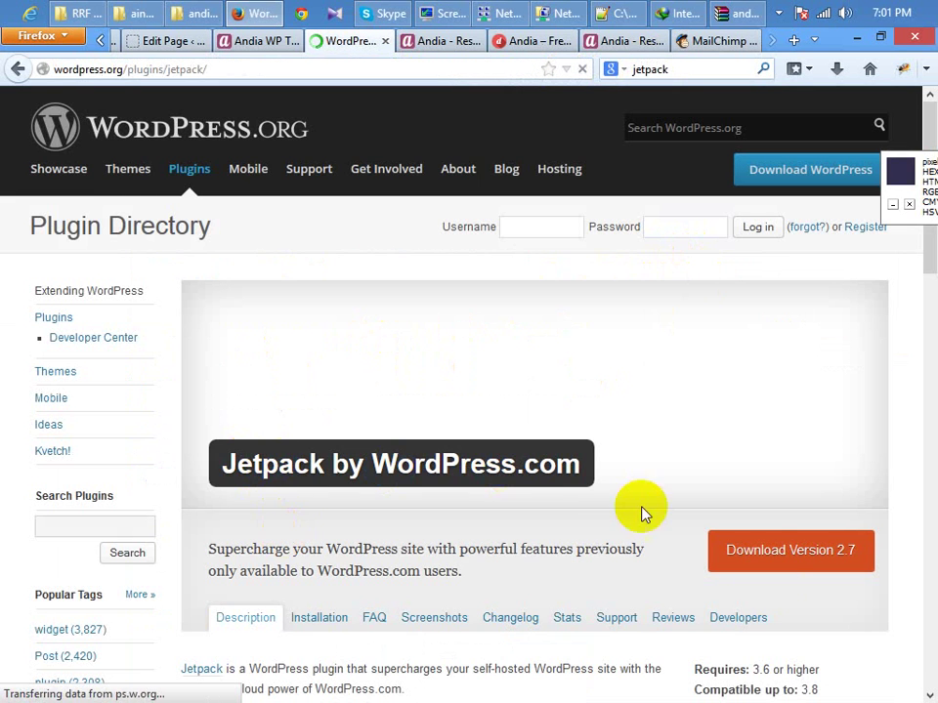
{"action": "left_click", "coordinate": [781, 550]}
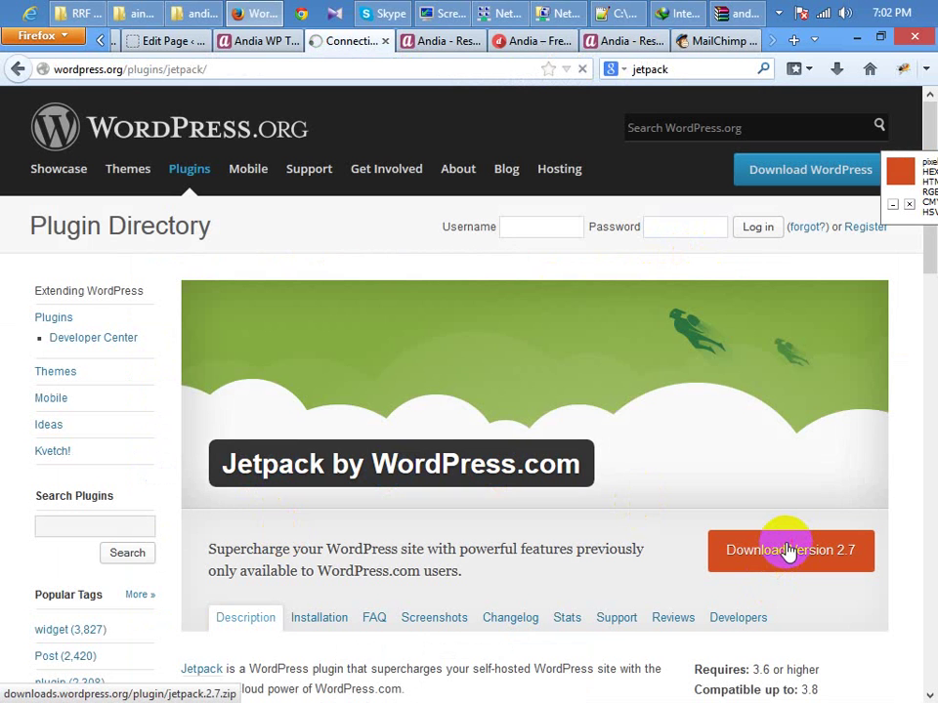
{"action": "left_click", "coordinate": [462, 437]}
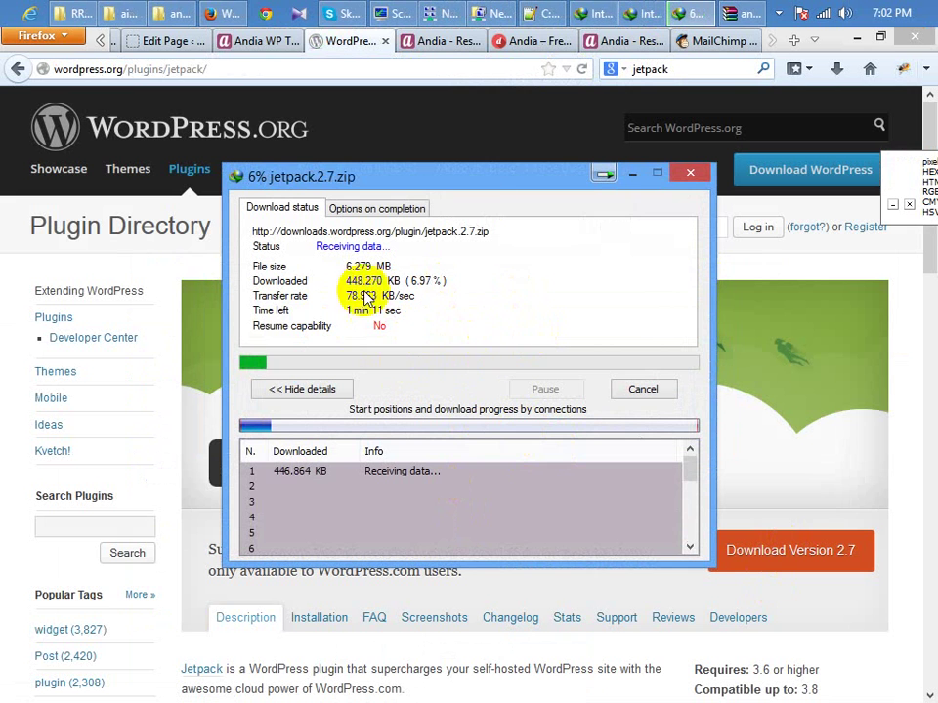
{"action": "left_click", "coordinate": [640, 388]}
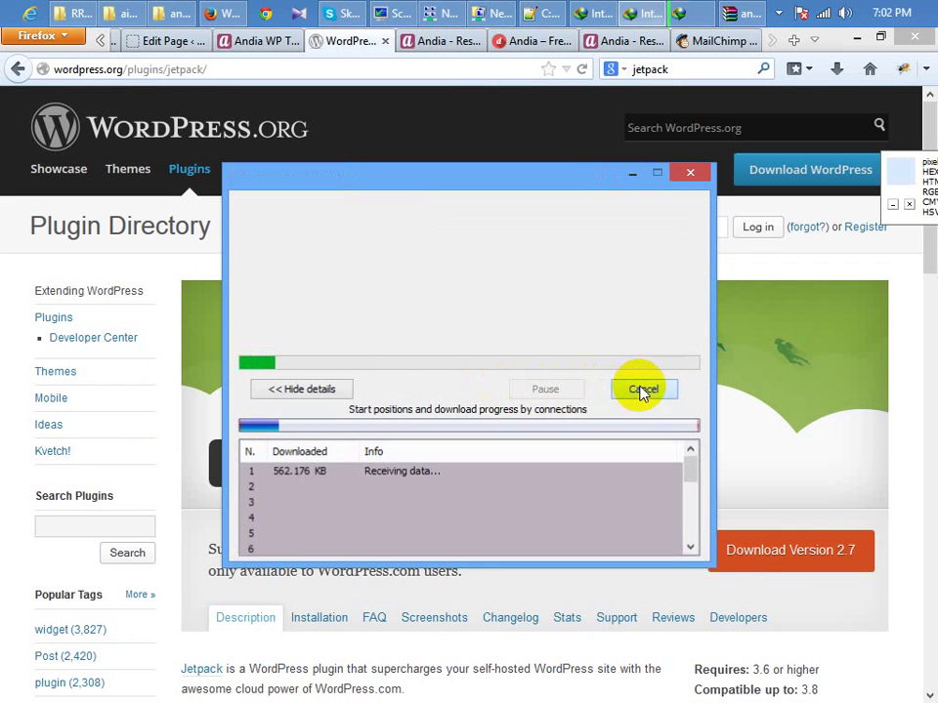
{"action": "left_click", "coordinate": [641, 437]}
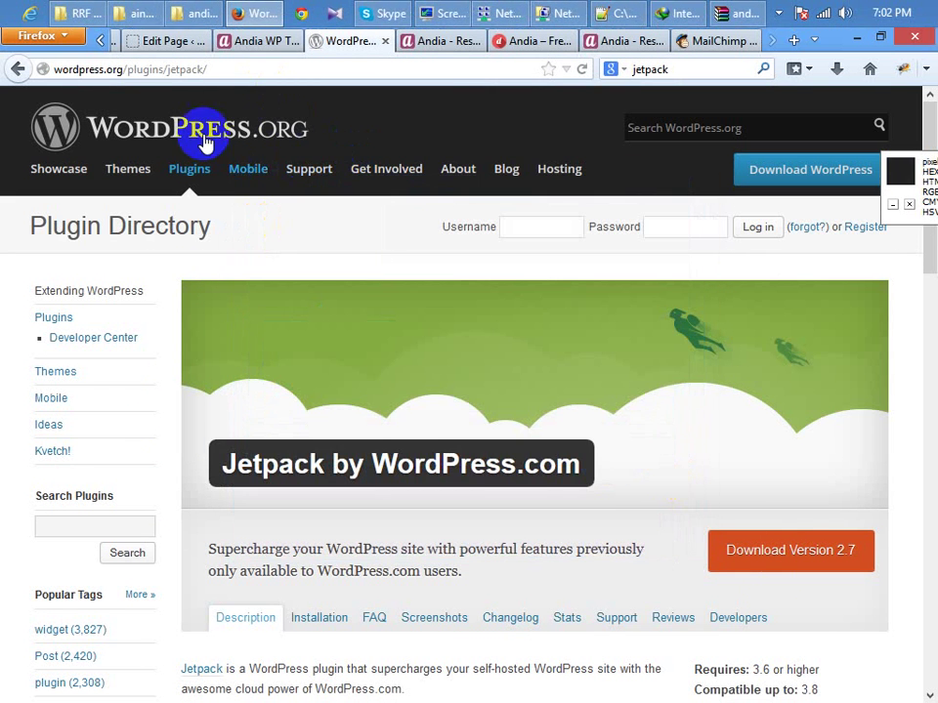
Return to the site's WordPress admin and open the Widgets page under Appearance
{"action": "left_click", "coordinate": [168, 40]}
{"action": "mouse_move", "coordinate": [94, 387]}
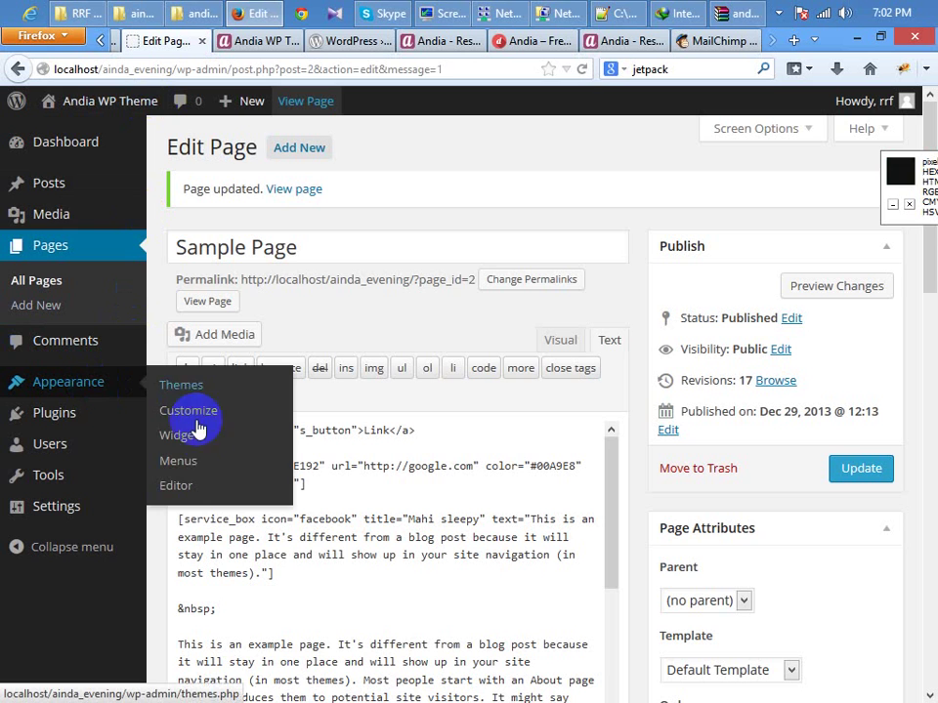
{"action": "left_click", "coordinate": [196, 438]}
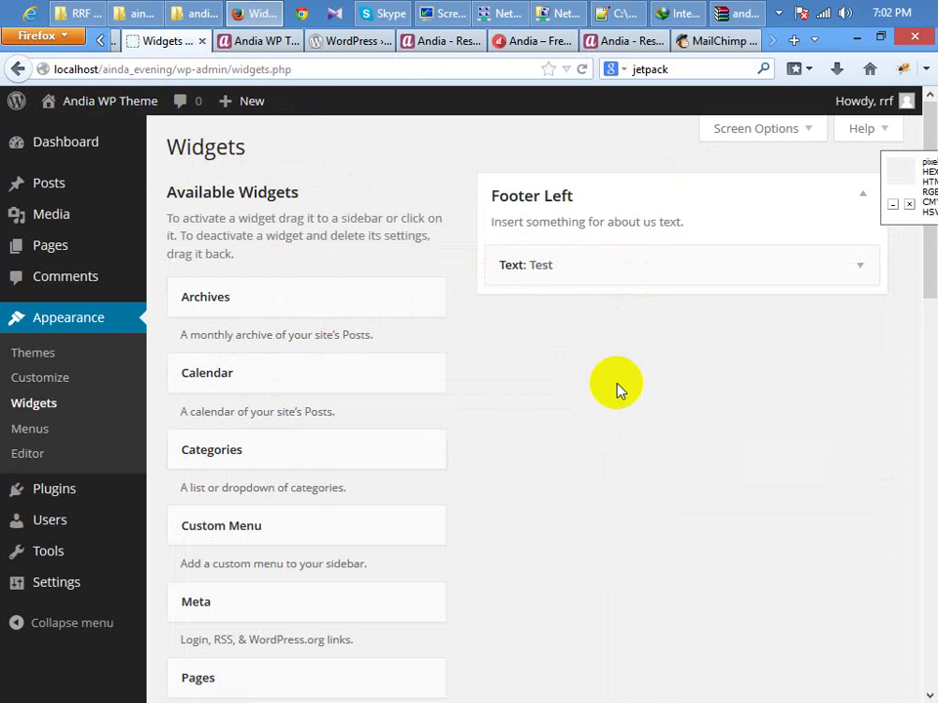
{"action": "mouse_move", "coordinate": [44, 182]}
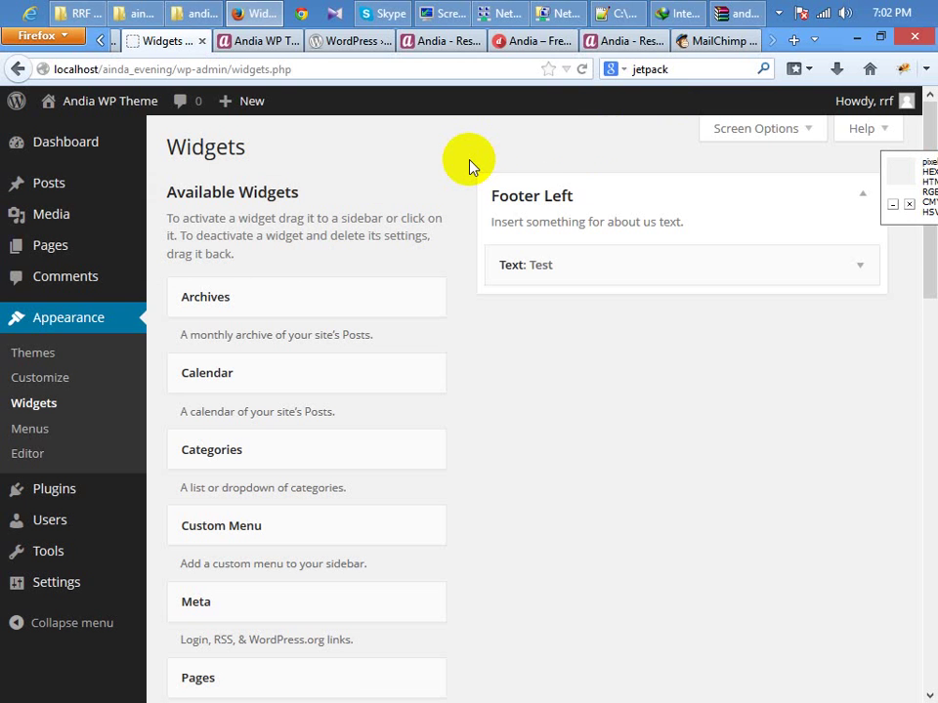
Switch to Notepad++ and view the widget code at the start of footer.php
{"action": "left_click", "coordinate": [601, 12]}
{"action": "scroll", "coordinate": [135, 332], "scroll_direction": "up", "scroll_amount": 1}
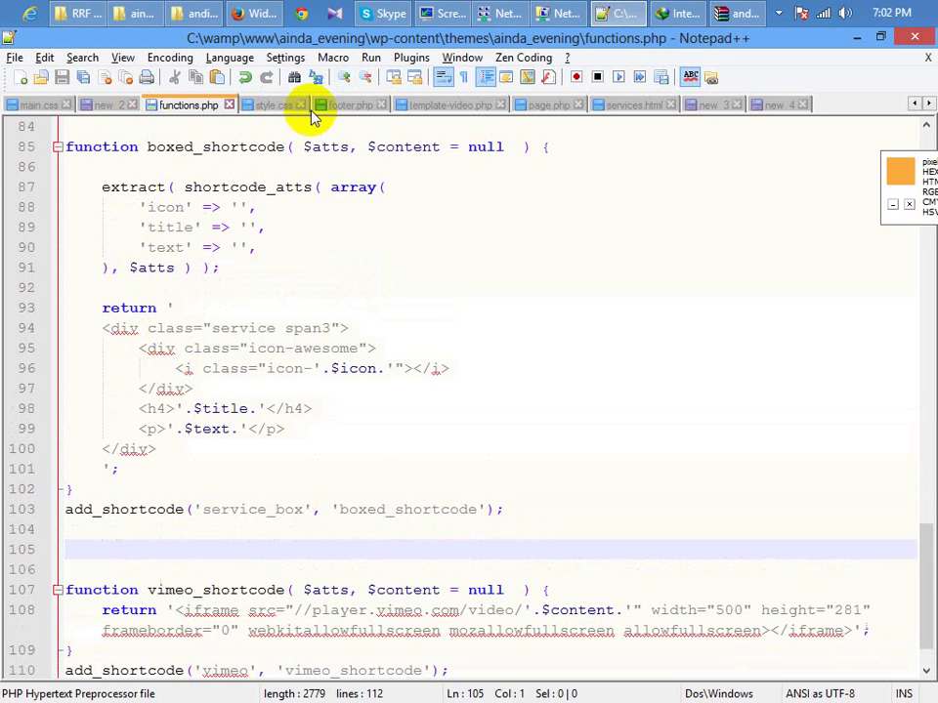
{"action": "left_click", "coordinate": [349, 106]}
{"action": "scroll", "coordinate": [323, 401], "scroll_direction": "up", "scroll_amount": 2}
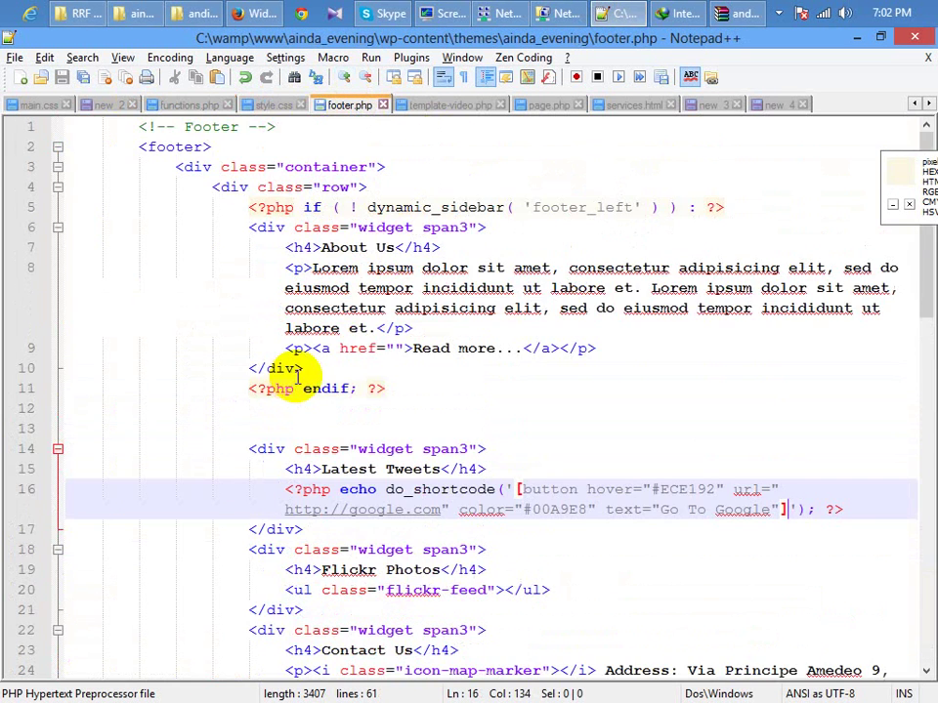
Open header.php from the ainda_evening theme folder in Notepad++
{"action": "left_click", "coordinate": [92, 13]}
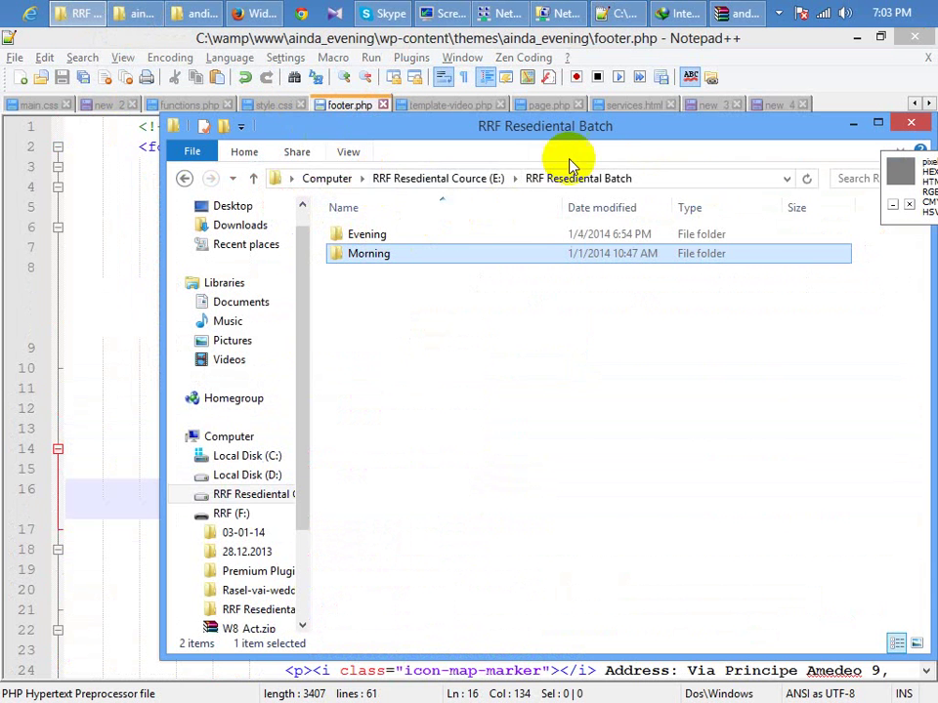
{"action": "left_click", "coordinate": [438, 179]}
{"action": "double_click", "coordinate": [386, 235]}
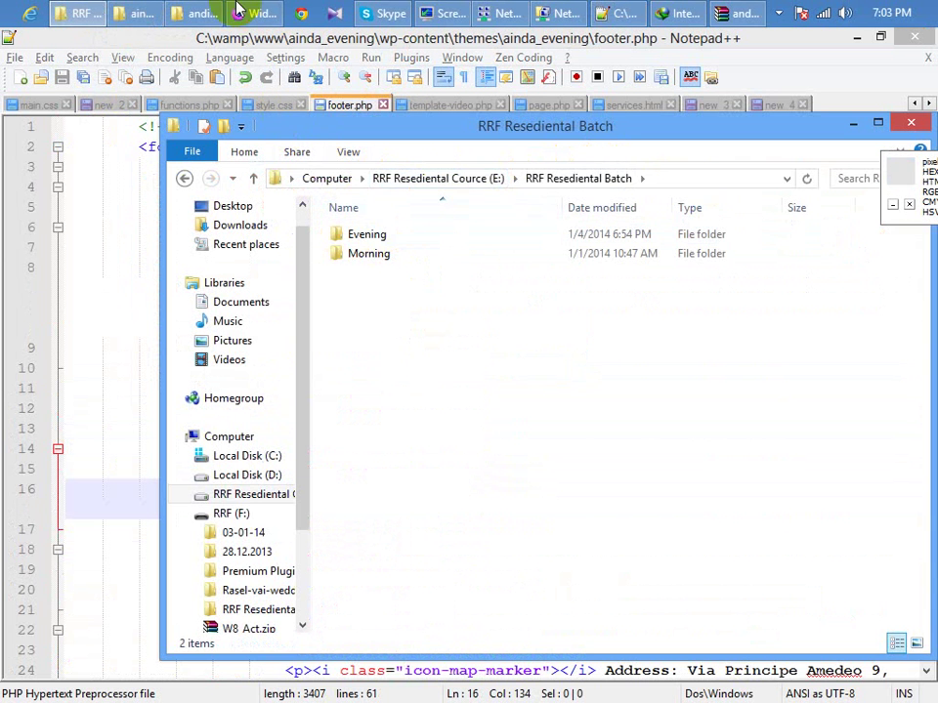
{"action": "left_click", "coordinate": [195, 12]}
{"action": "left_click", "coordinate": [134, 9]}
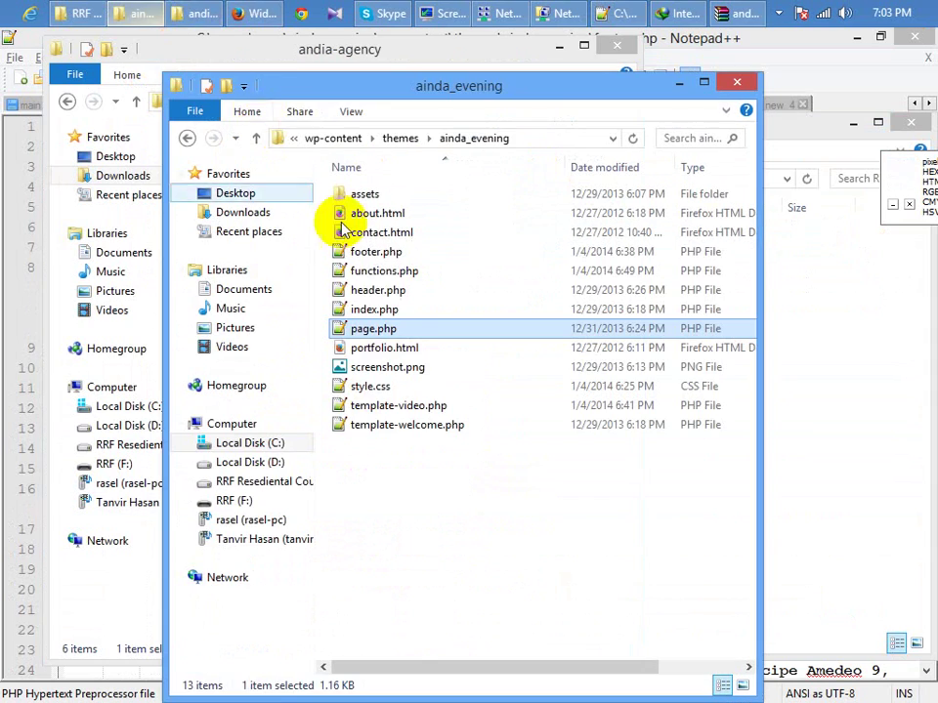
{"action": "double_click", "coordinate": [381, 291]}
Insert an img tag with src "dafkjhdajkfhd" and an empty alt above the brand link inside the h1
{"action": "scroll", "coordinate": [391, 459], "scroll_direction": "down", "scroll_amount": 12}
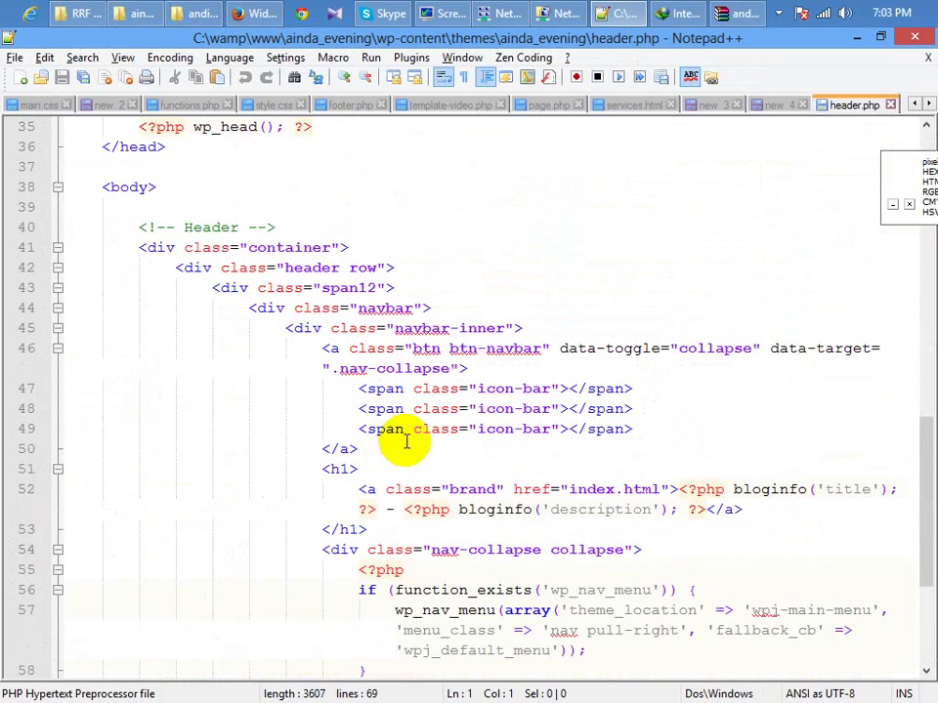
{"action": "scroll", "coordinate": [407, 439], "scroll_direction": "down", "scroll_amount": 2}
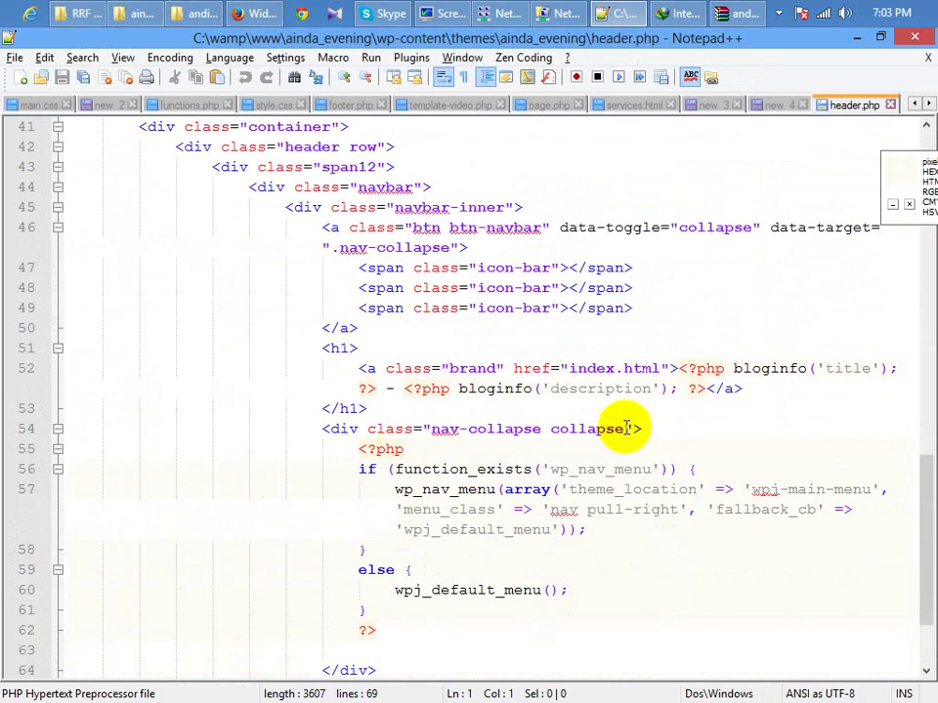
{"action": "left_click", "coordinate": [722, 388]}
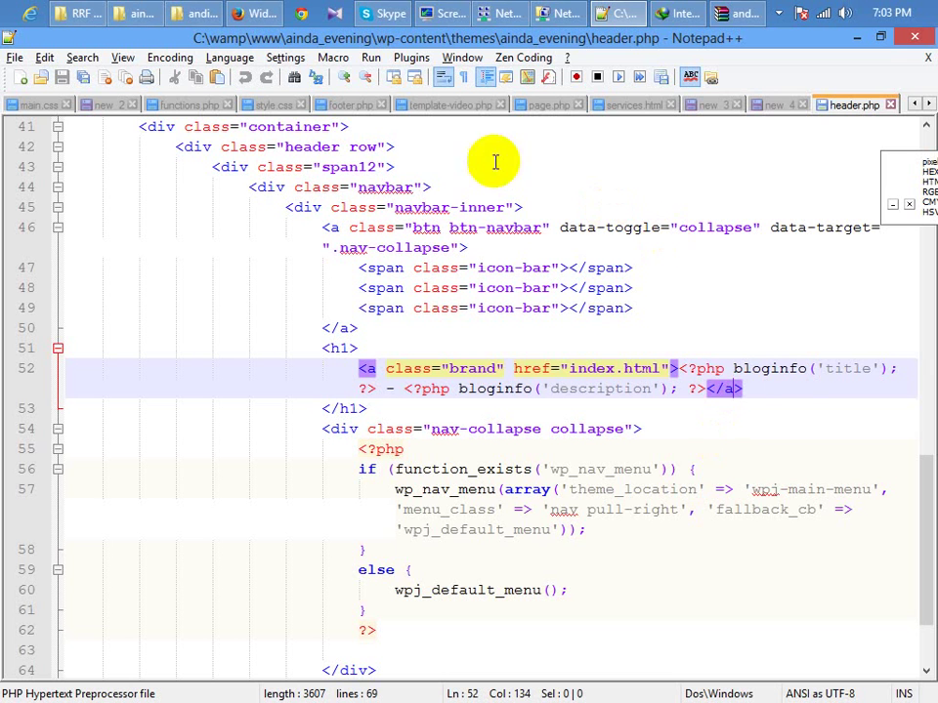
{"action": "left_click", "coordinate": [387, 329]}
{"action": "left_click", "coordinate": [403, 348]}
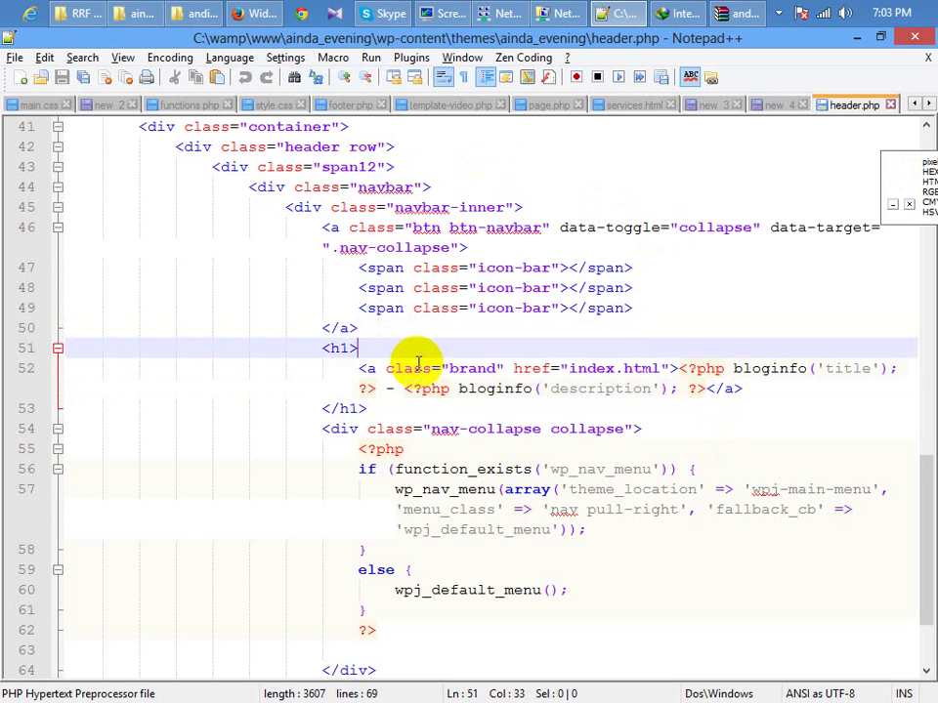
{"action": "key", "text": "Return"}
{"action": "key", "text": "Return"}
{"action": "key", "text": "Up"}
{"action": "key", "text": "Tab"}
{"action": "type", "text": "img"}
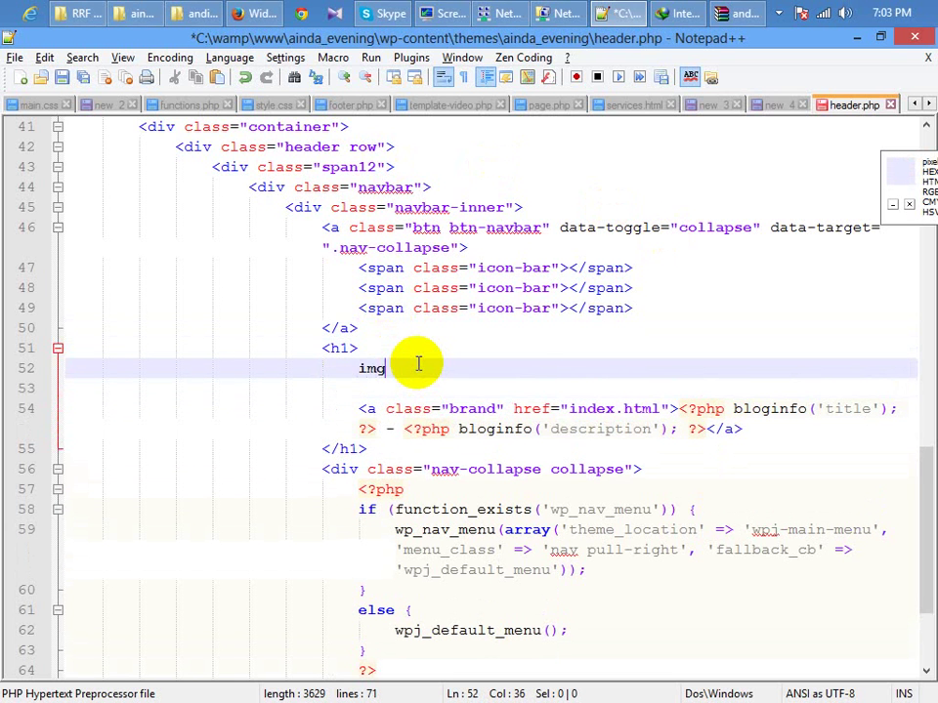
{"action": "key", "text": "Tab"}
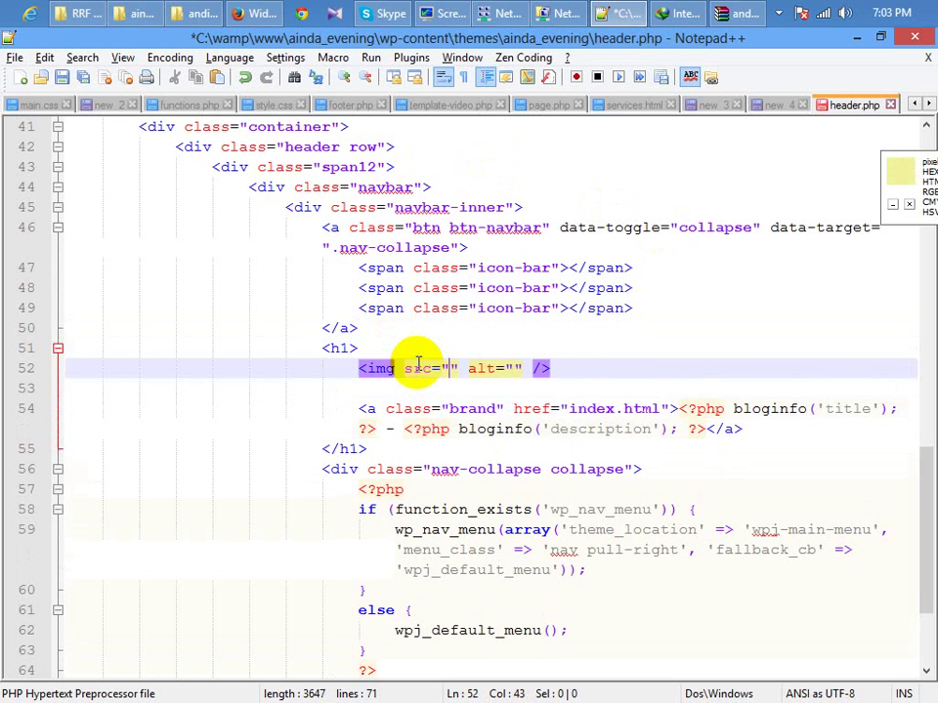
{"action": "type", "text": "dafkjhdajkfhd"}
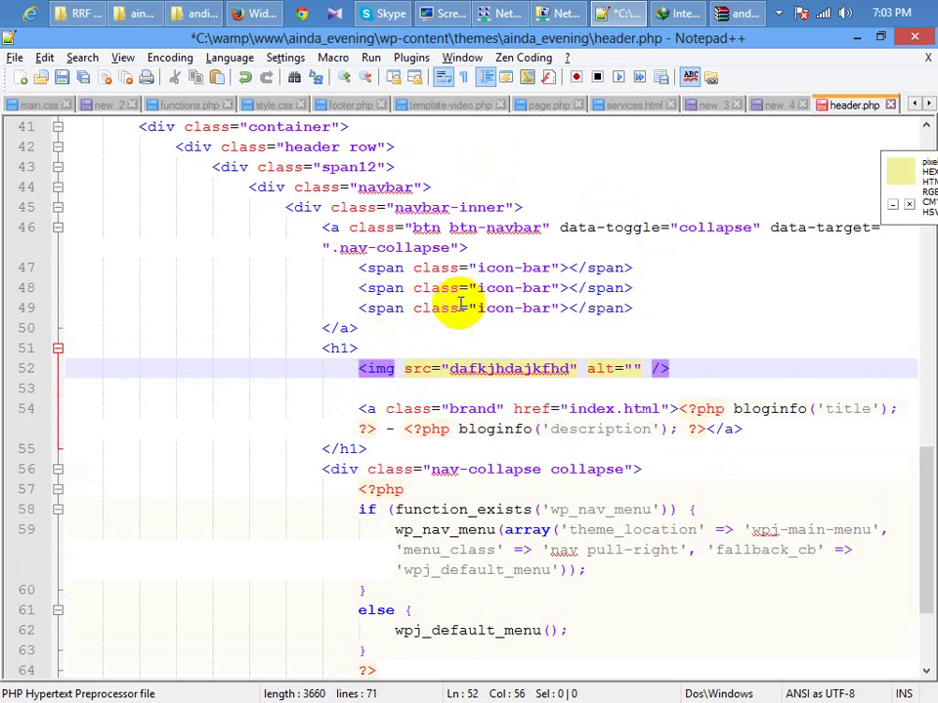
{"action": "left_click", "coordinate": [630, 368]}
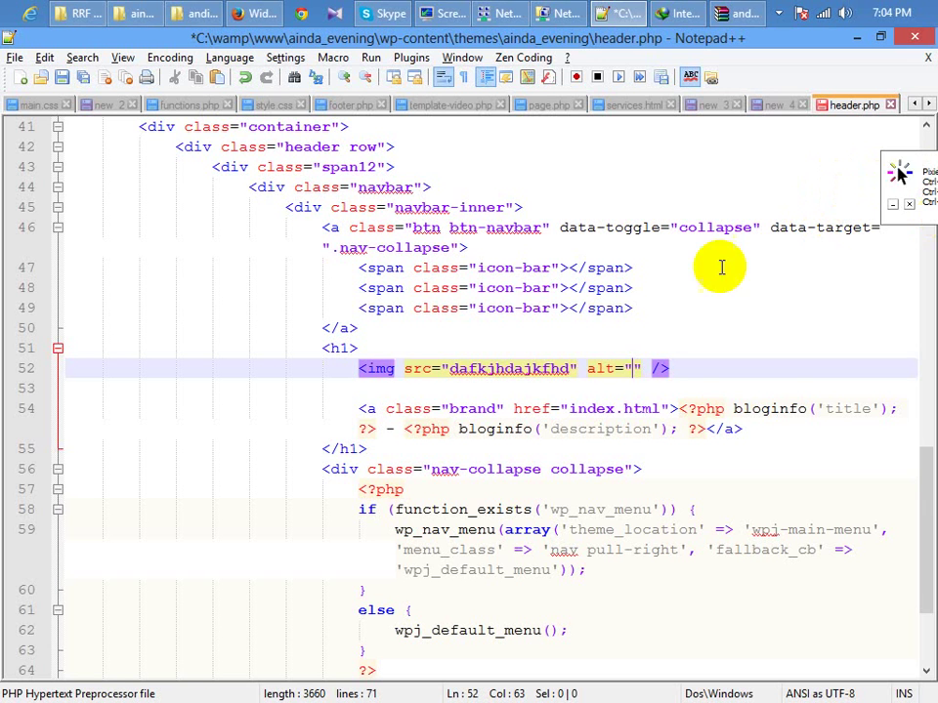
Examine the description and author meta tags in the head section of header.php
{"action": "scroll", "coordinate": [630, 367], "scroll_direction": "up", "scroll_amount": 13}
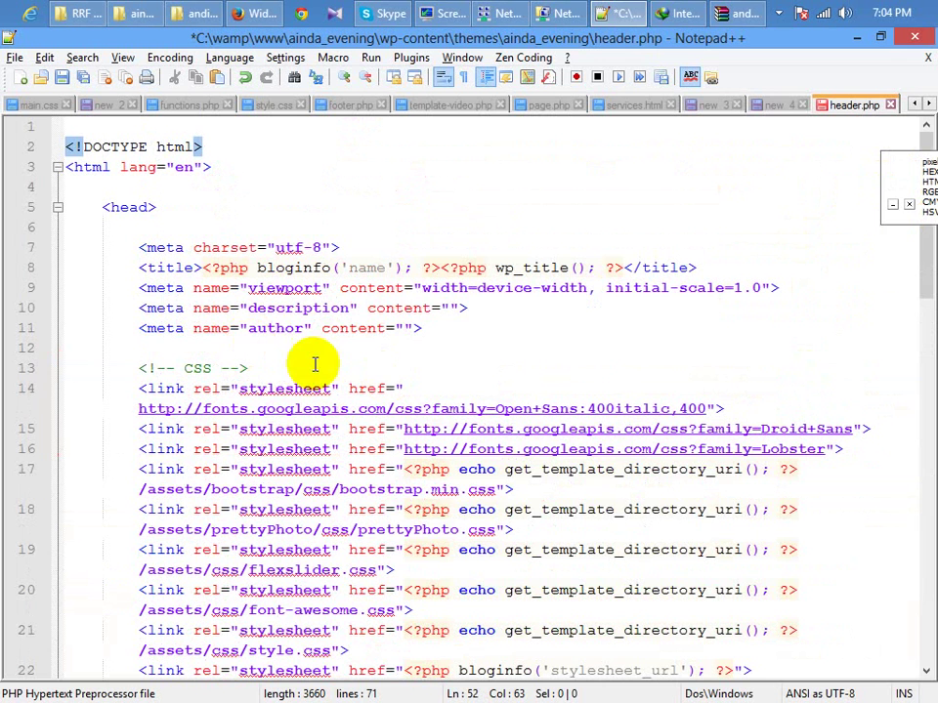
{"action": "left_click", "coordinate": [449, 308]}
{"action": "left_click", "coordinate": [402, 329]}
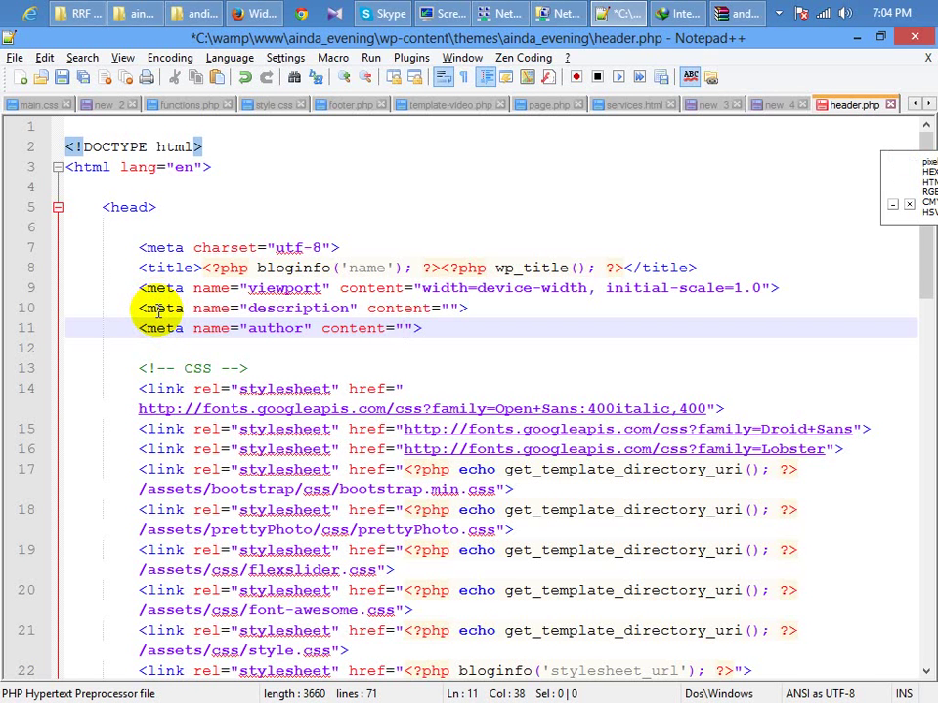
{"action": "left_click", "coordinate": [447, 308]}
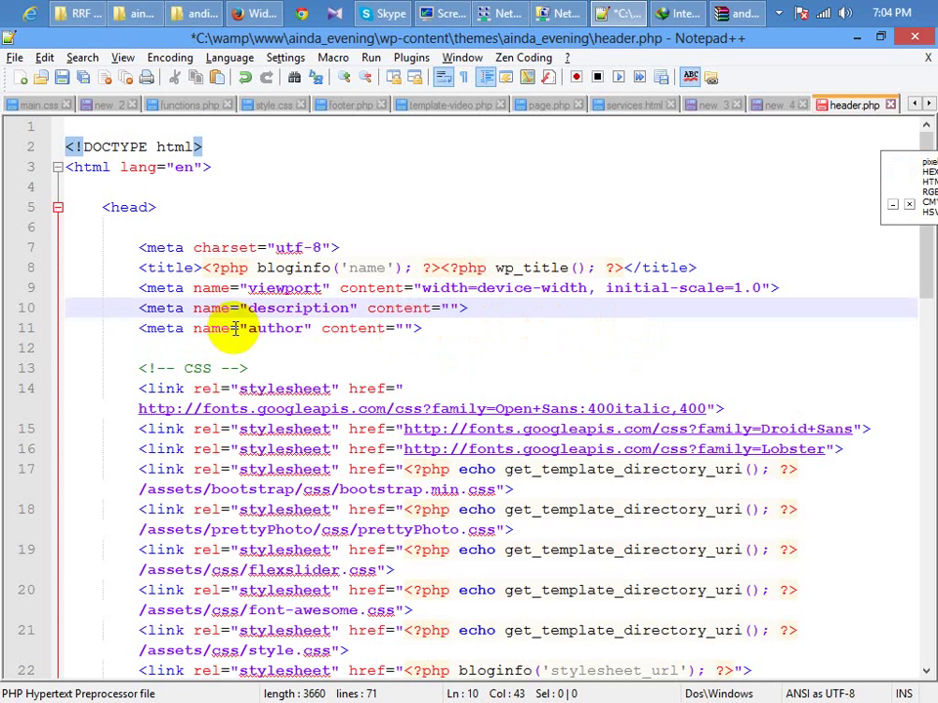
{"action": "double_click", "coordinate": [161, 308]}
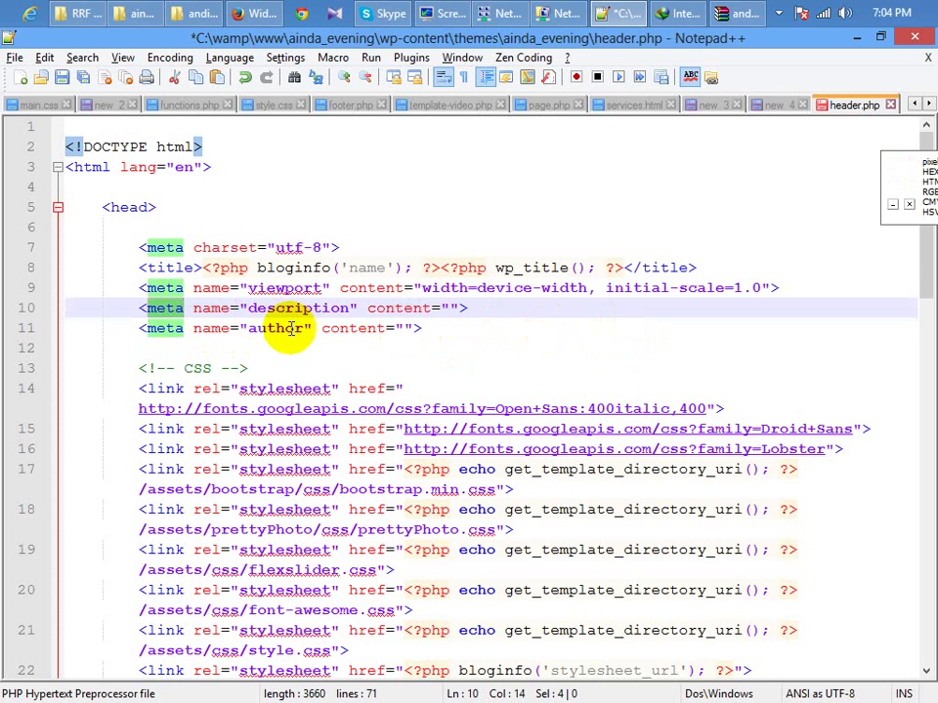
Switch to Firefox and search Google for "website meta list HTML\" from the MailChimp signup page's tab
{"action": "left_click", "coordinate": [252, 13]}
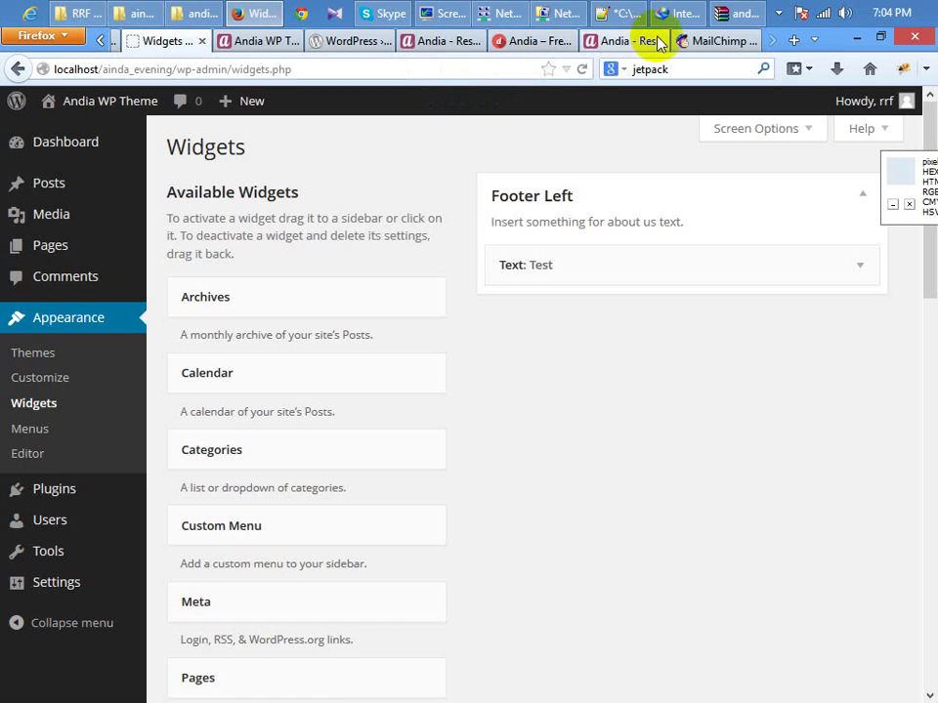
{"action": "left_click", "coordinate": [716, 40]}
{"action": "left_click", "coordinate": [639, 69]}
{"action": "type", "text": "webs"}
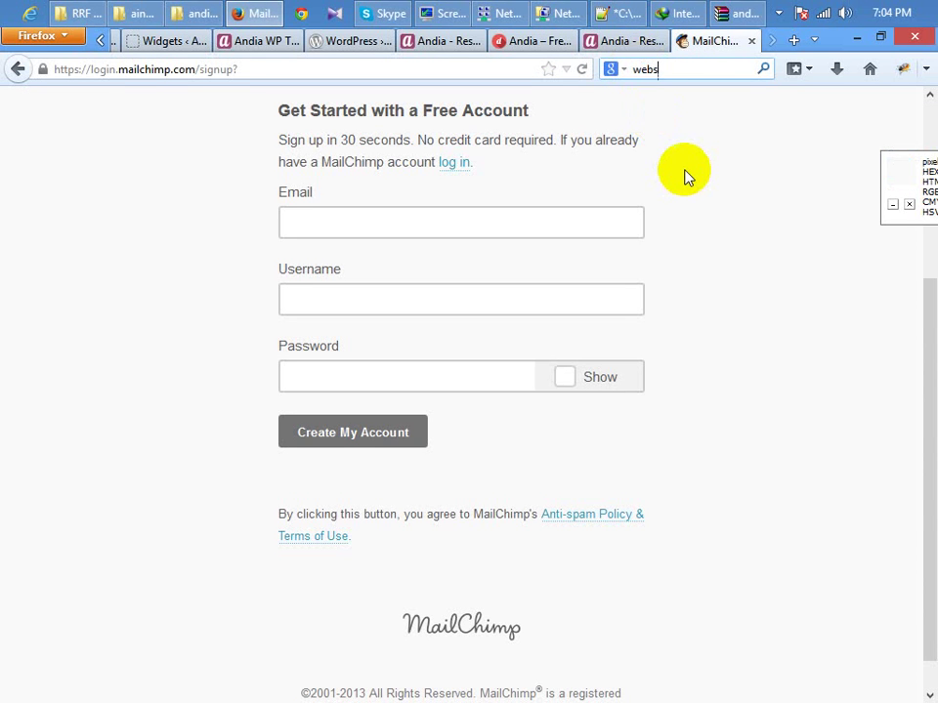
{"action": "type", "text": "ite meta list HTML\\"}
{"action": "key", "text": "Return"}
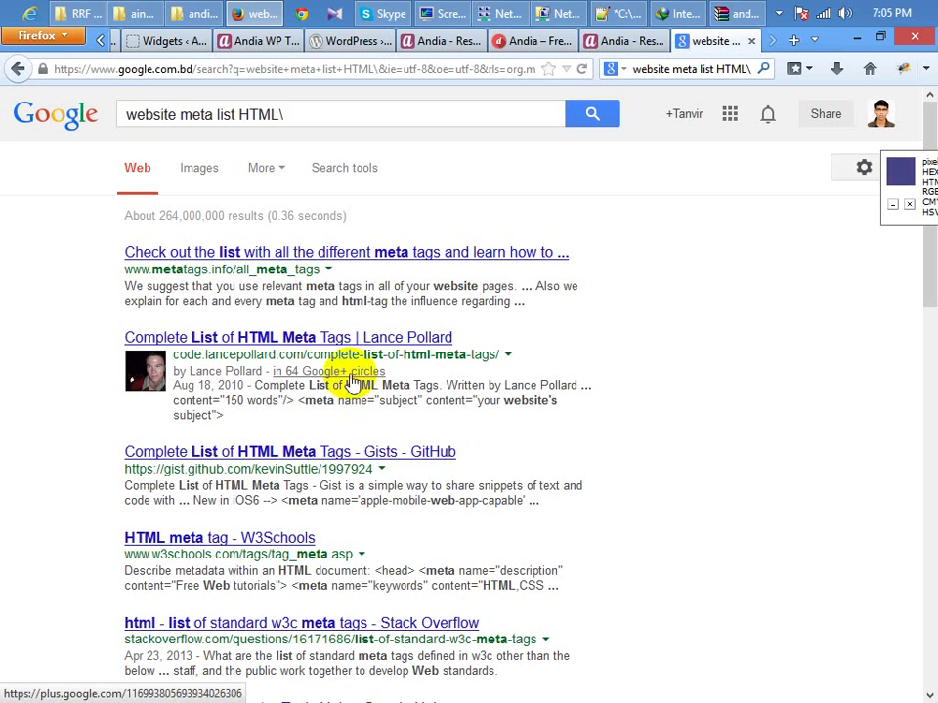
Open the metatags.info list and the "Complete List of HTML Meta Tags" result in new tabs, and view the metatags page
{"action": "middle_click", "coordinate": [352, 381]}
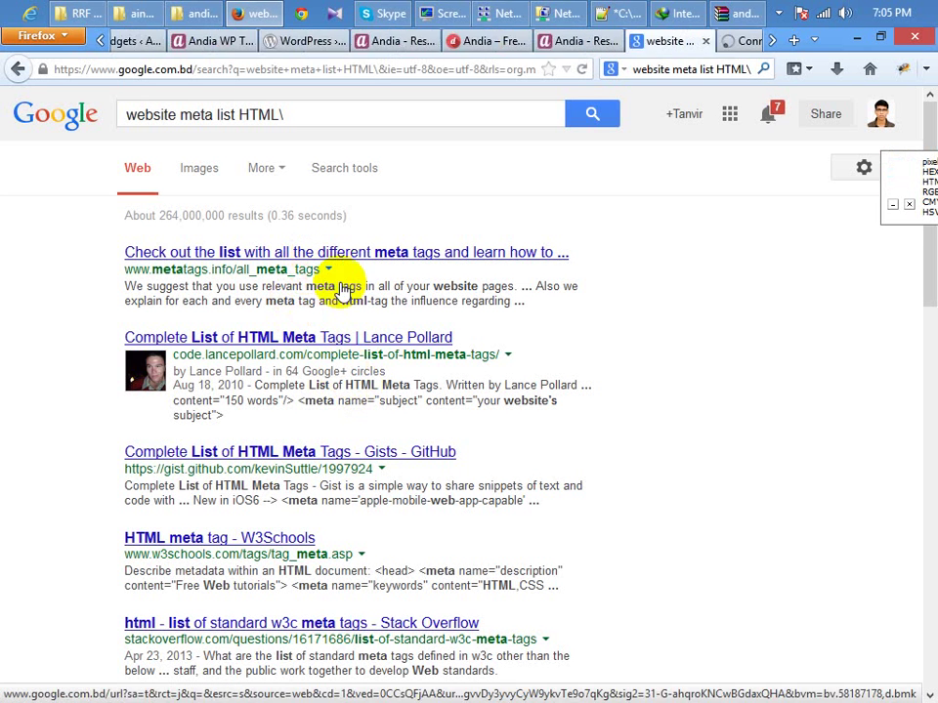
{"action": "middle_click", "coordinate": [361, 336]}
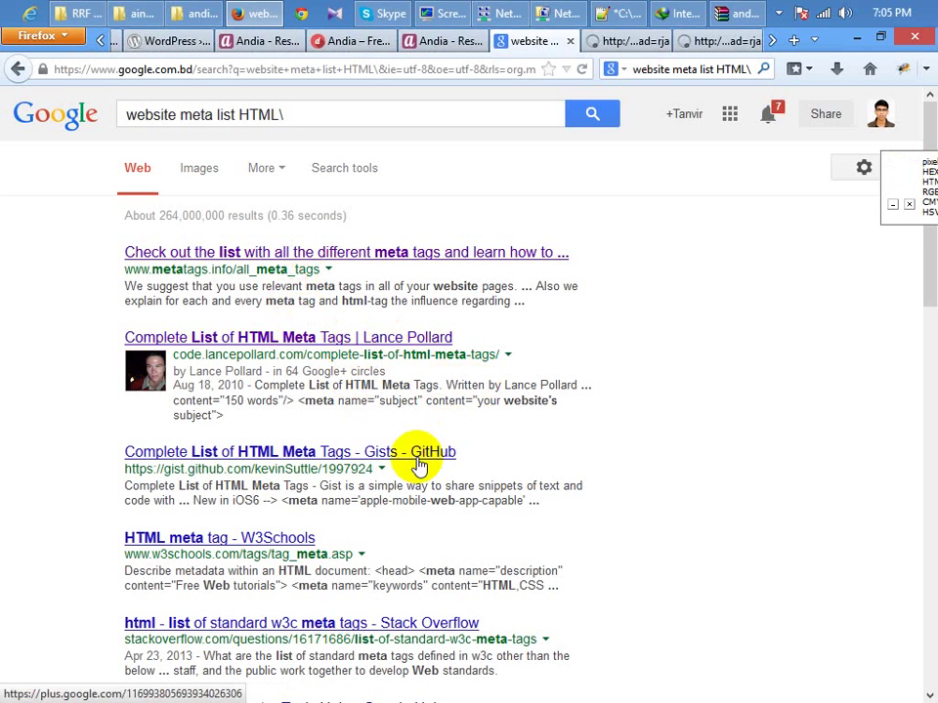
{"action": "left_click", "coordinate": [644, 41]}
Examine the description, keywords and robots entries among the most important meta tags on the metatags page
{"action": "scroll", "coordinate": [428, 337], "scroll_direction": "down", "scroll_amount": 2}
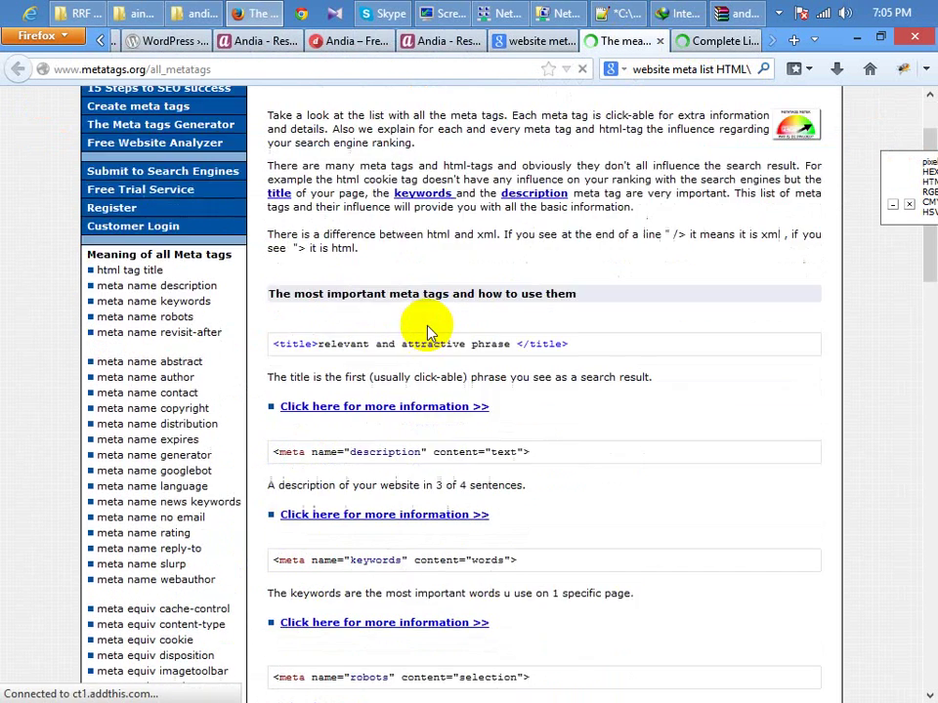
{"action": "scroll", "coordinate": [428, 332], "scroll_direction": "down", "scroll_amount": 2}
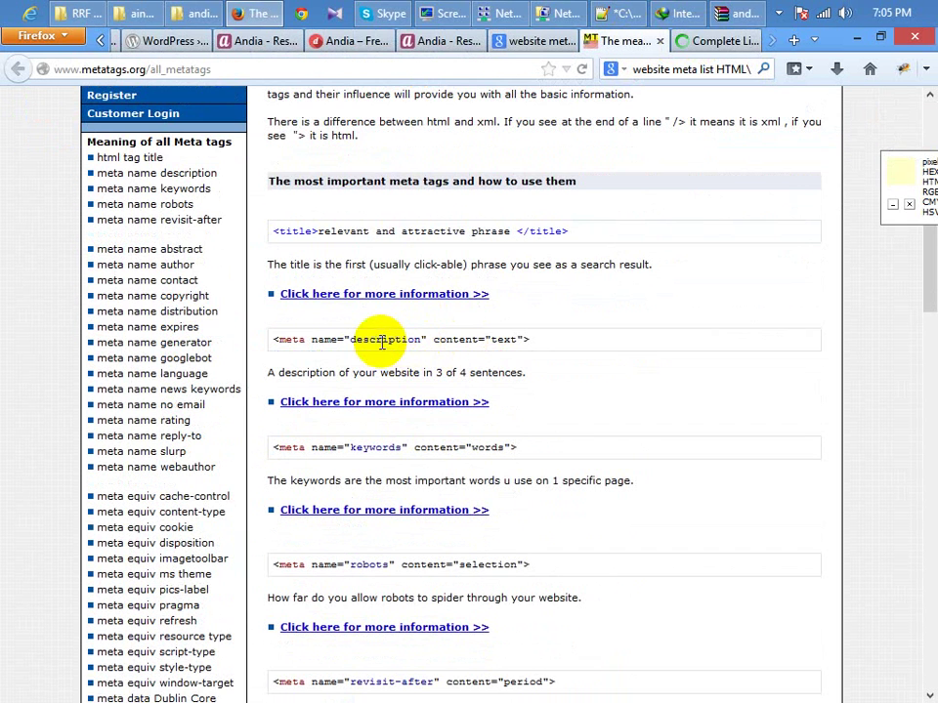
{"action": "left_click_drag", "start_coordinate": [345, 340], "coordinate": [513, 367]}
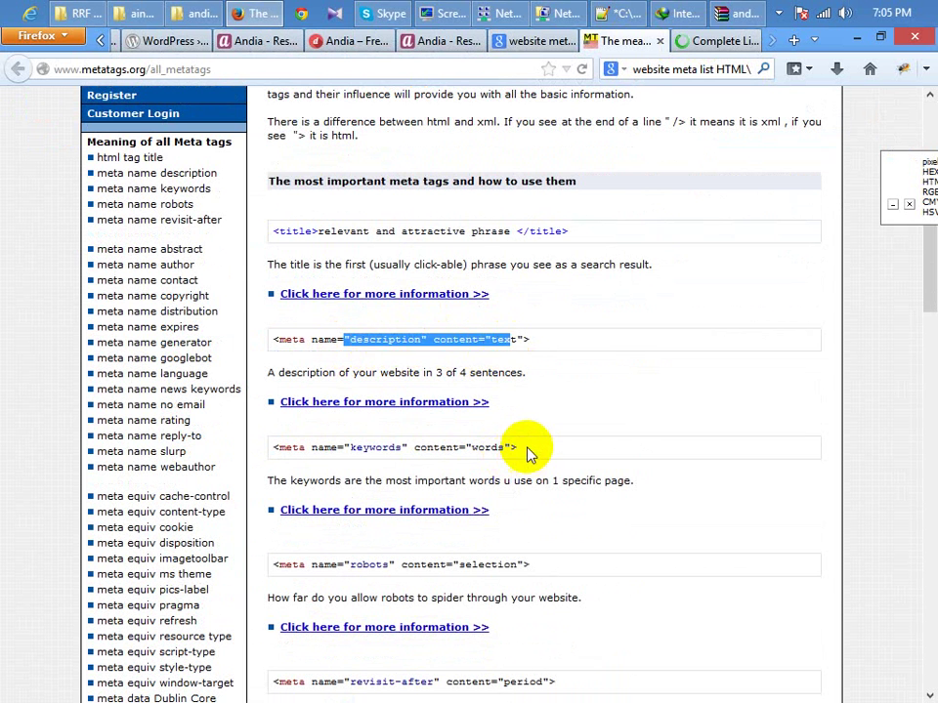
{"action": "left_click_drag", "start_coordinate": [582, 446], "coordinate": [292, 448]}
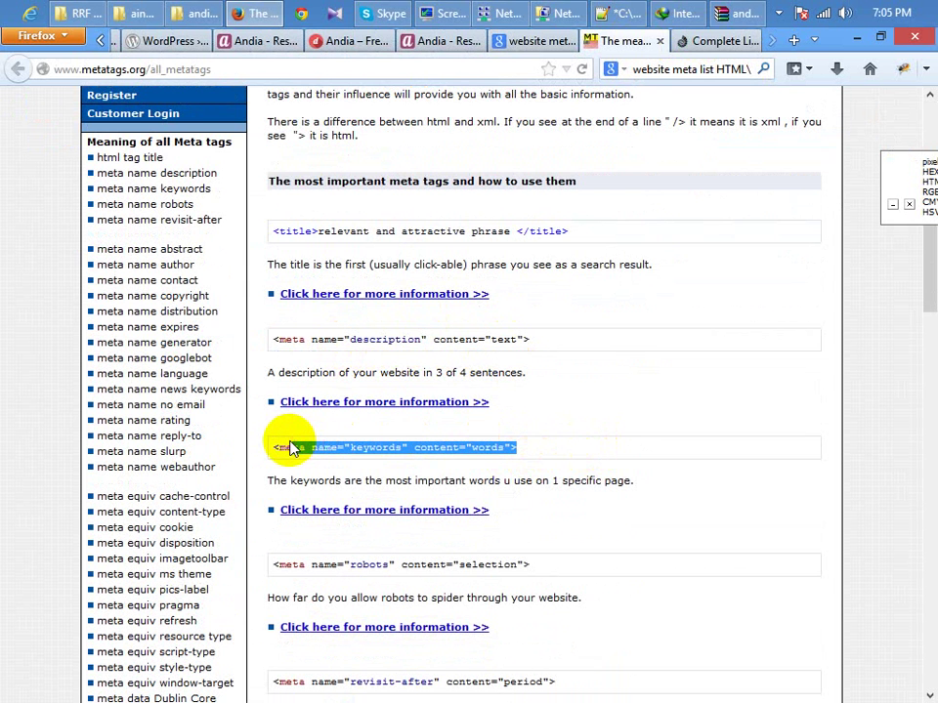
{"action": "scroll", "coordinate": [410, 459], "scroll_direction": "down", "scroll_amount": 4}
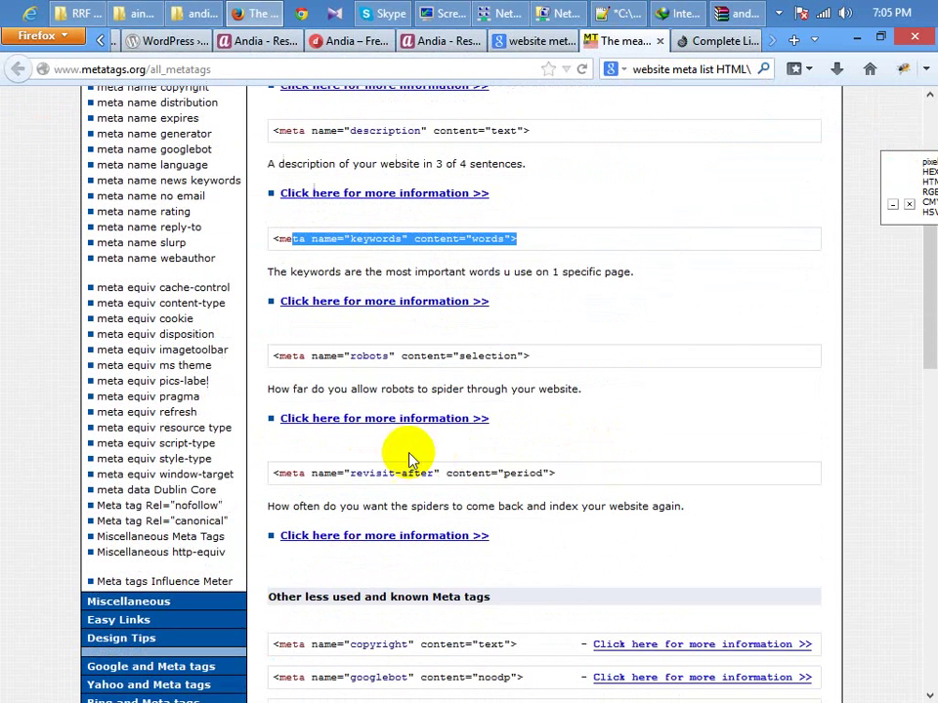
{"action": "left_click_drag", "start_coordinate": [325, 357], "coordinate": [473, 356]}
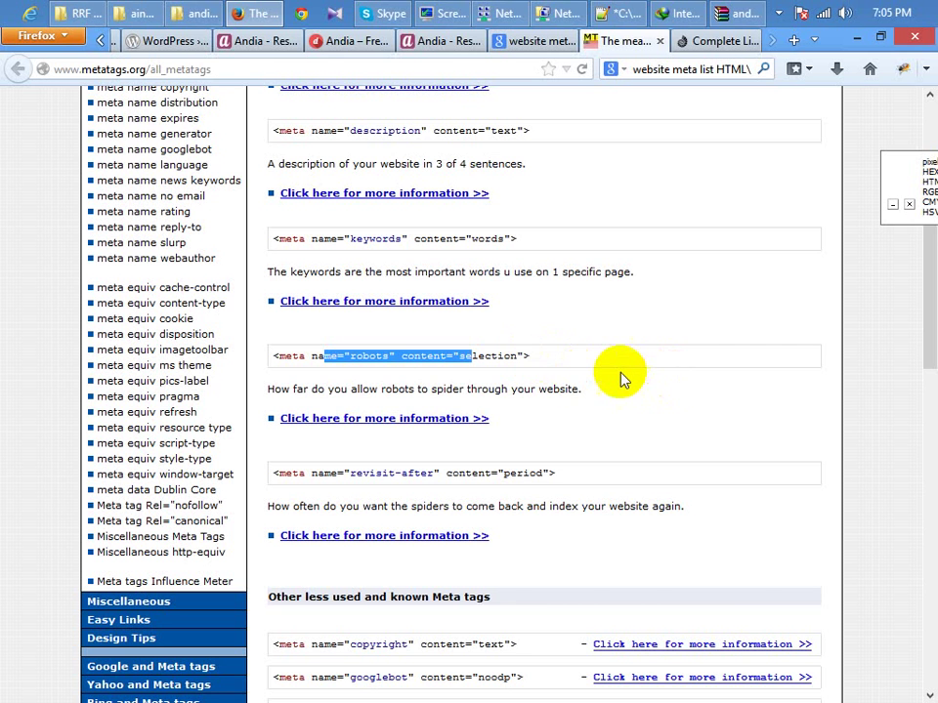
Examine the less used meta tags such as copyright, googlebot and language, through to the page's meta tags summary
{"action": "scroll", "coordinate": [622, 377], "scroll_direction": "down", "scroll_amount": 2}
{"action": "scroll", "coordinate": [569, 390], "scroll_direction": "down", "scroll_amount": 4}
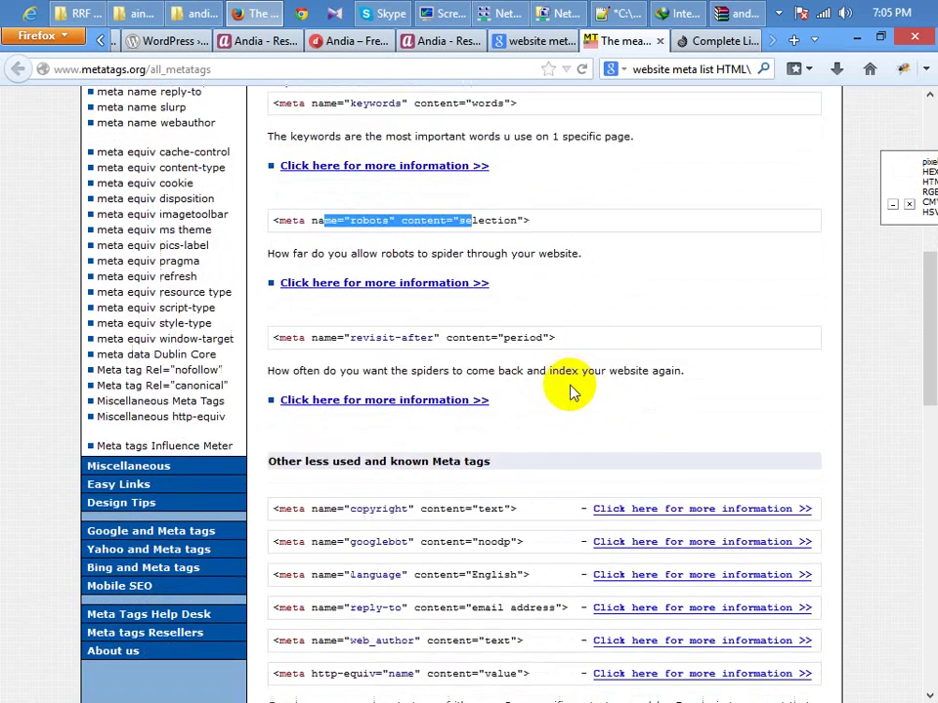
{"action": "left_click_drag", "start_coordinate": [381, 328], "coordinate": [482, 329]}
{"action": "left_click", "coordinate": [504, 333]}
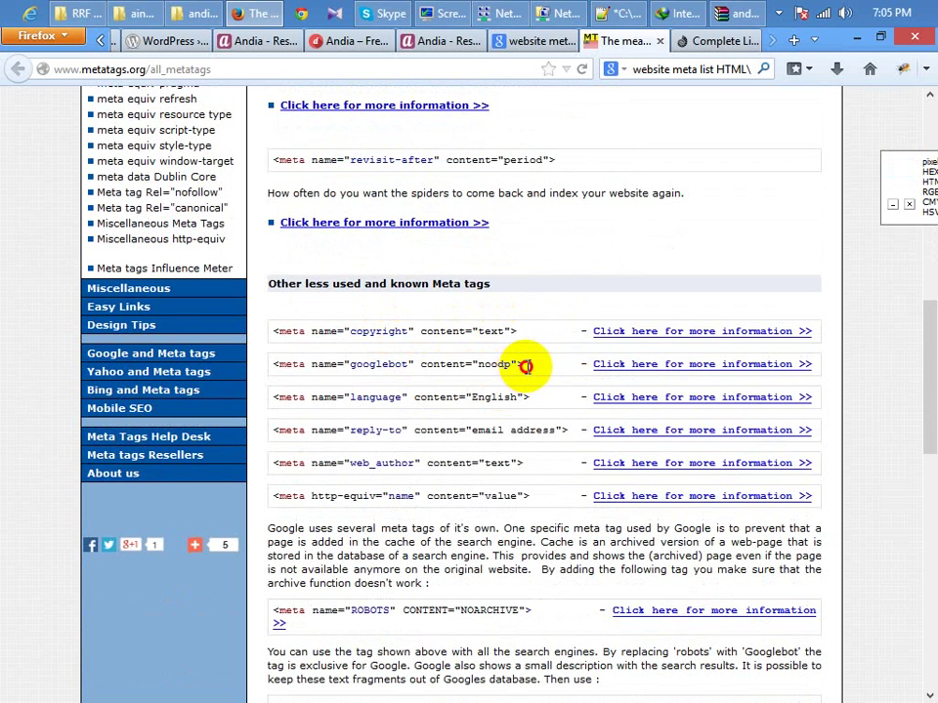
{"action": "left_click_drag", "start_coordinate": [525, 363], "coordinate": [319, 364]}
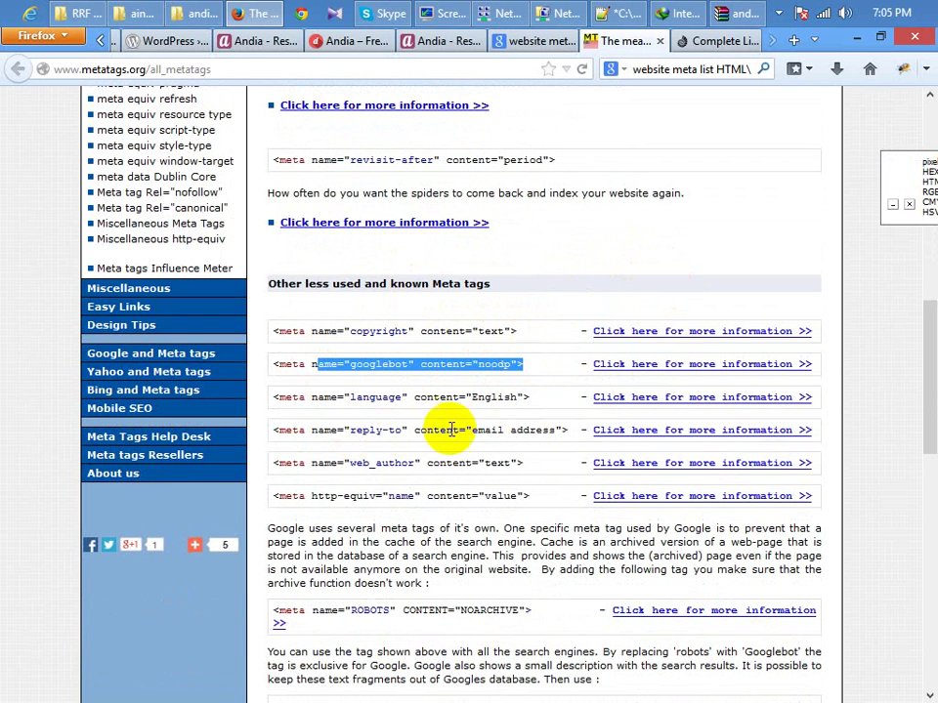
{"action": "left_click", "coordinate": [478, 397]}
{"action": "left_click_drag", "start_coordinate": [479, 398], "coordinate": [291, 397]}
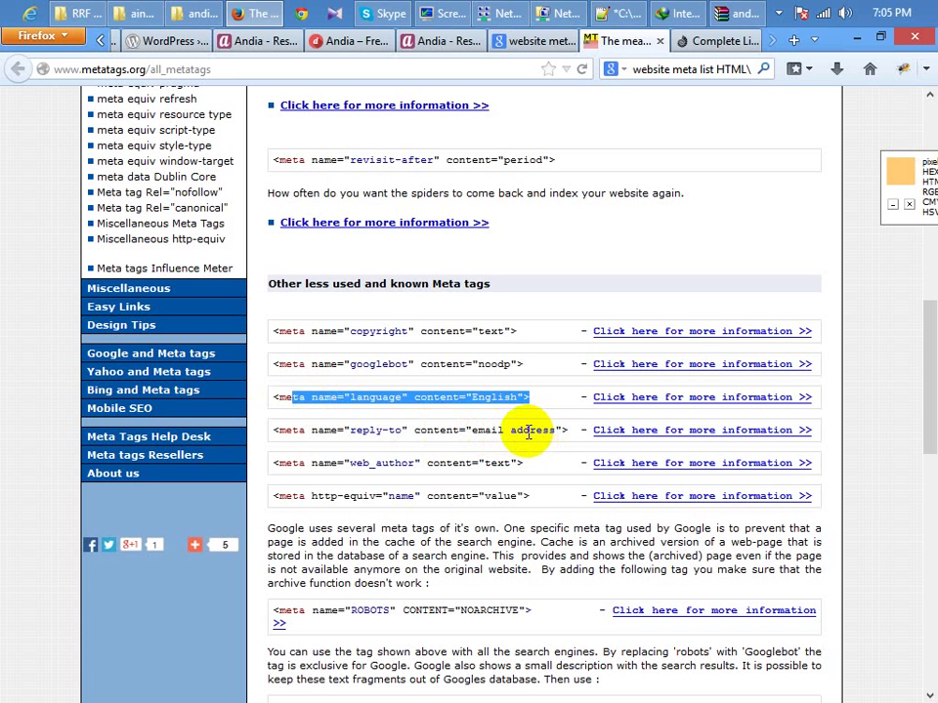
{"action": "left_click_drag", "start_coordinate": [541, 397], "coordinate": [273, 395]}
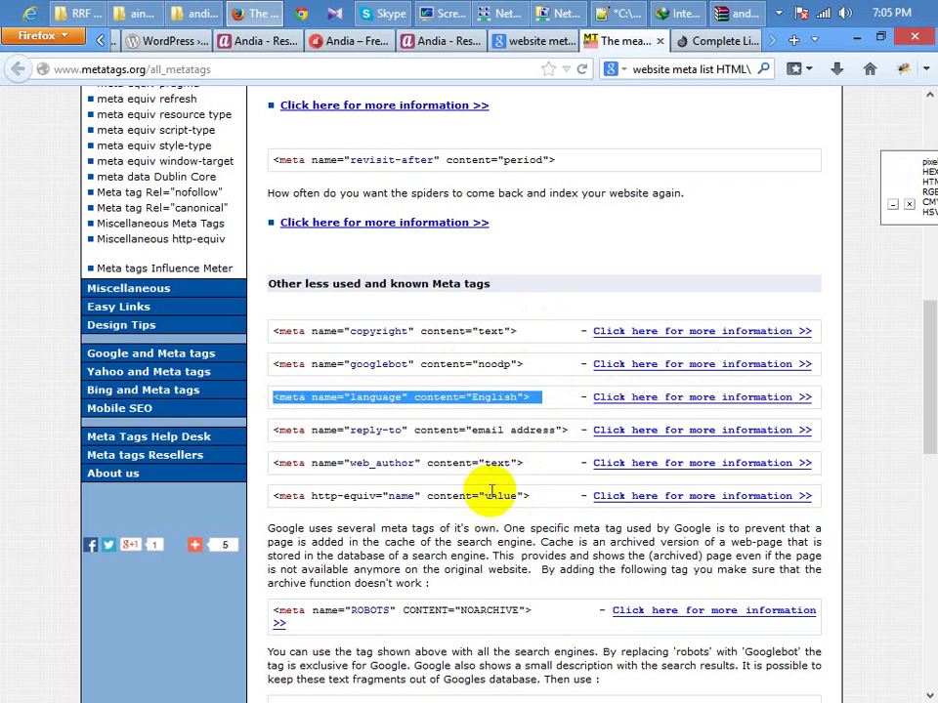
{"action": "scroll", "coordinate": [409, 414], "scroll_direction": "down", "scroll_amount": 1}
{"action": "scroll", "coordinate": [408, 414], "scroll_direction": "down", "scroll_amount": 9}
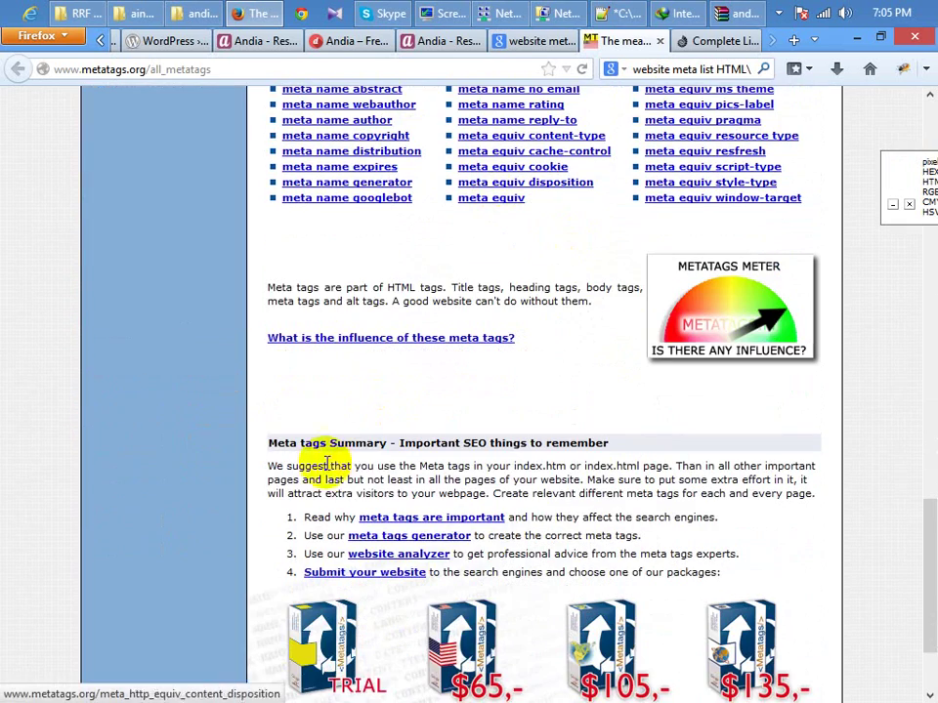
{"action": "left_click", "coordinate": [249, 42]}
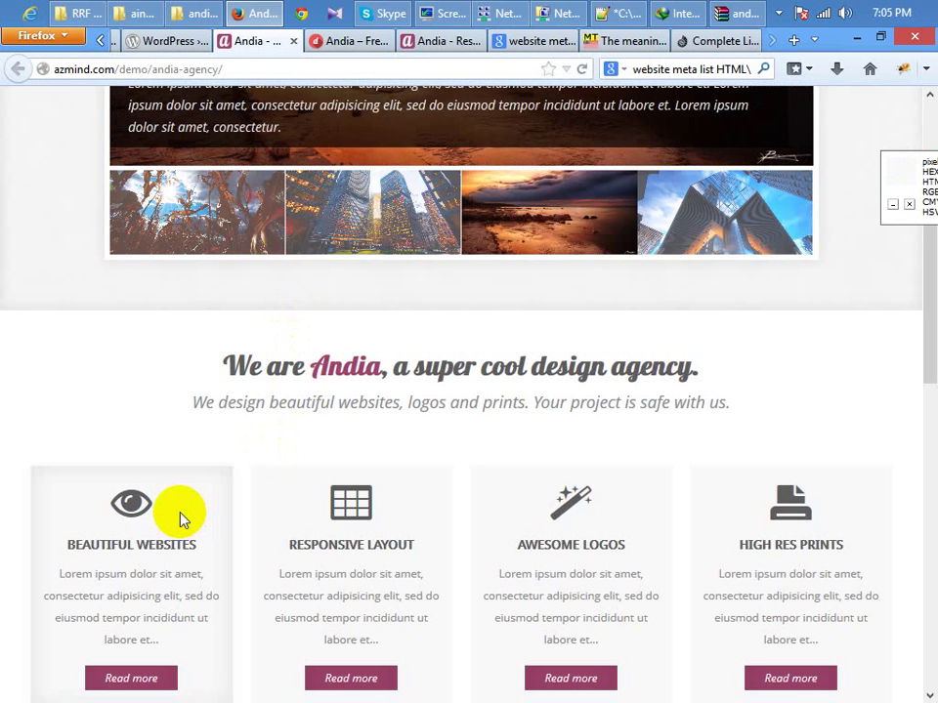
{"action": "left_click", "coordinate": [620, 12]}
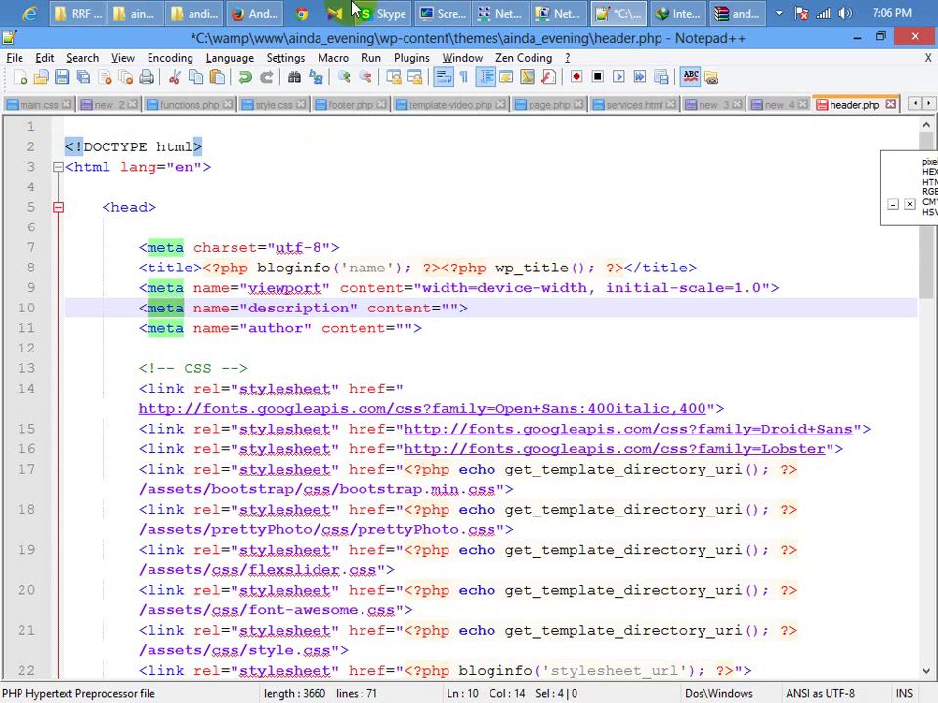
{"action": "left_click", "coordinate": [262, 12]}
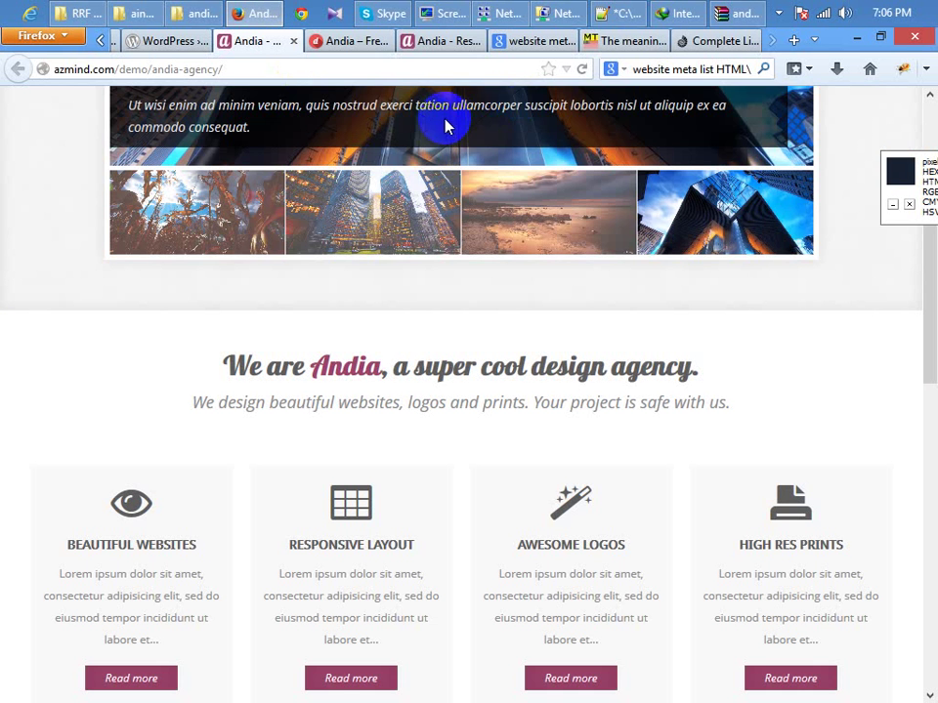
Search Google for "syntax highliugher", then extend the query to "syntax highliugher wordpress"
{"action": "left_click", "coordinate": [516, 41]}
{"action": "left_click", "coordinate": [676, 67]}
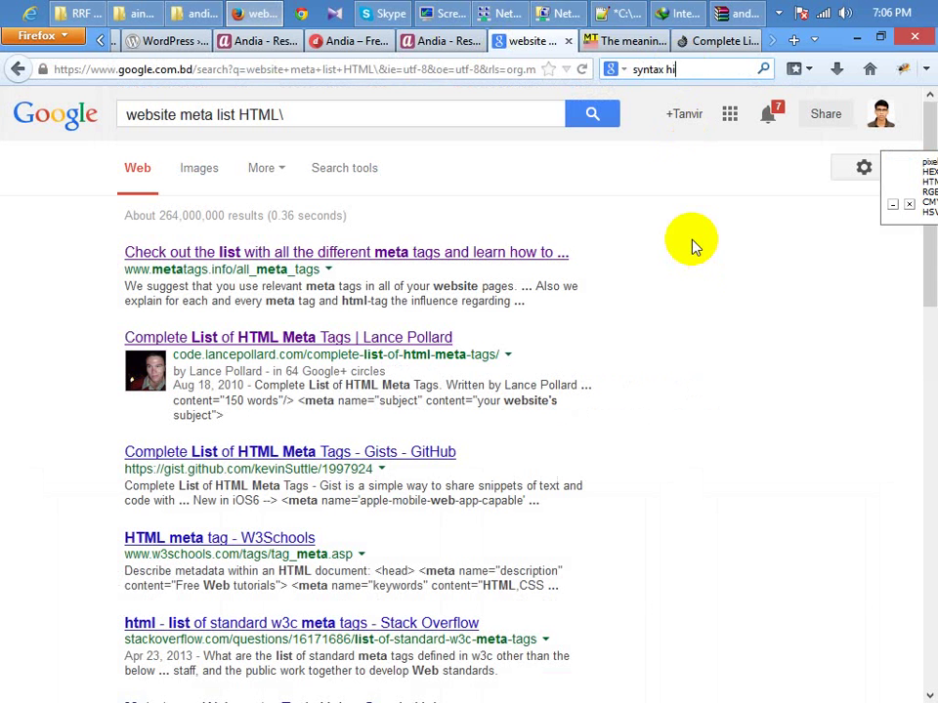
{"action": "type", "text": "syntax highliugher"}
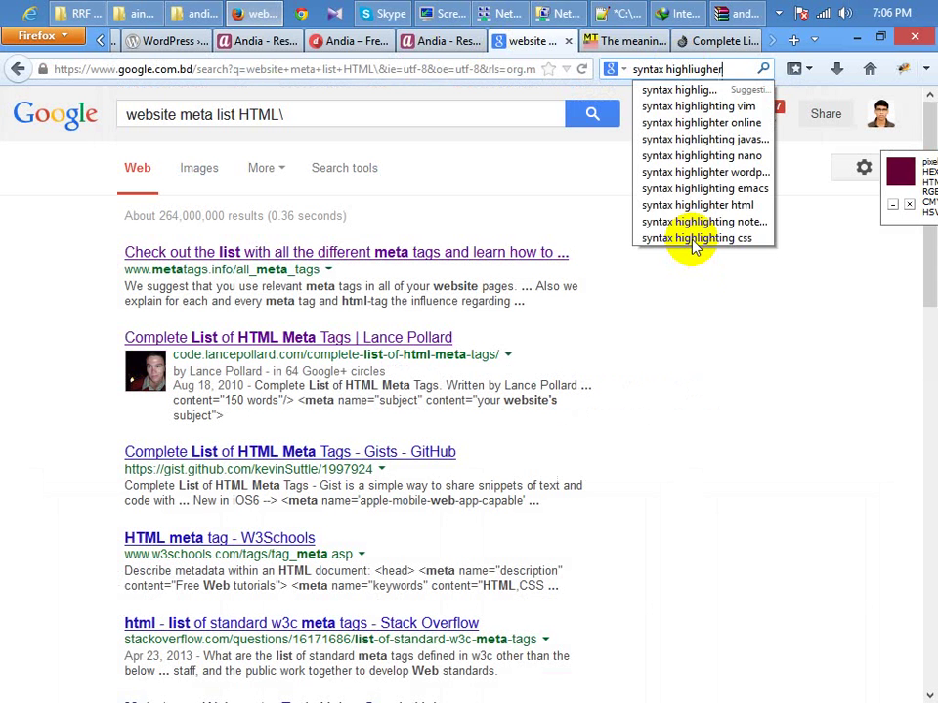
{"action": "key", "text": "Return"}
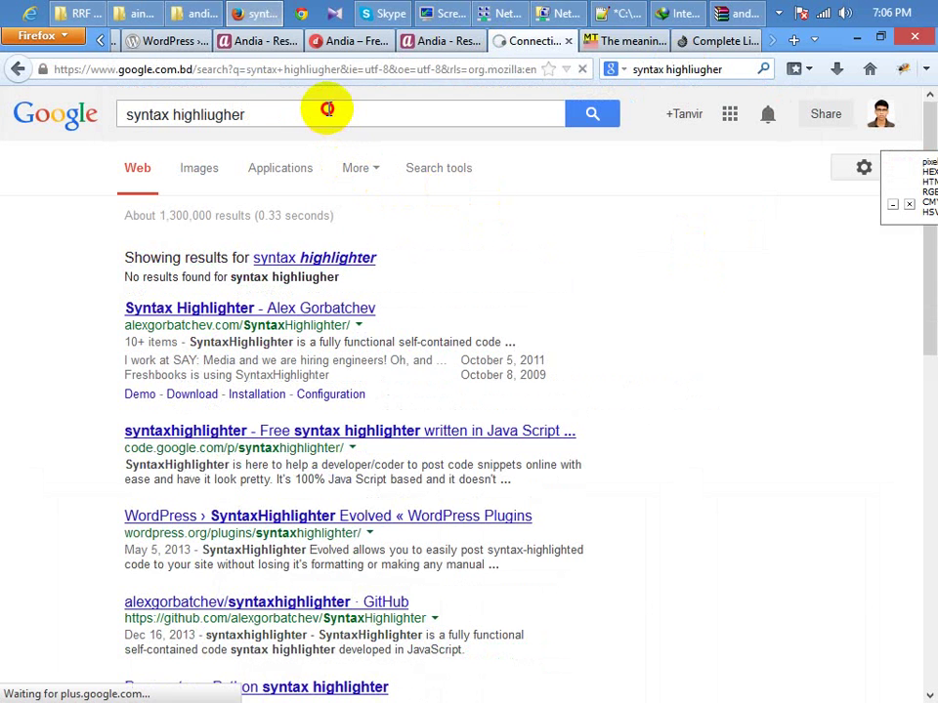
{"action": "type", "text": "wordpress"}
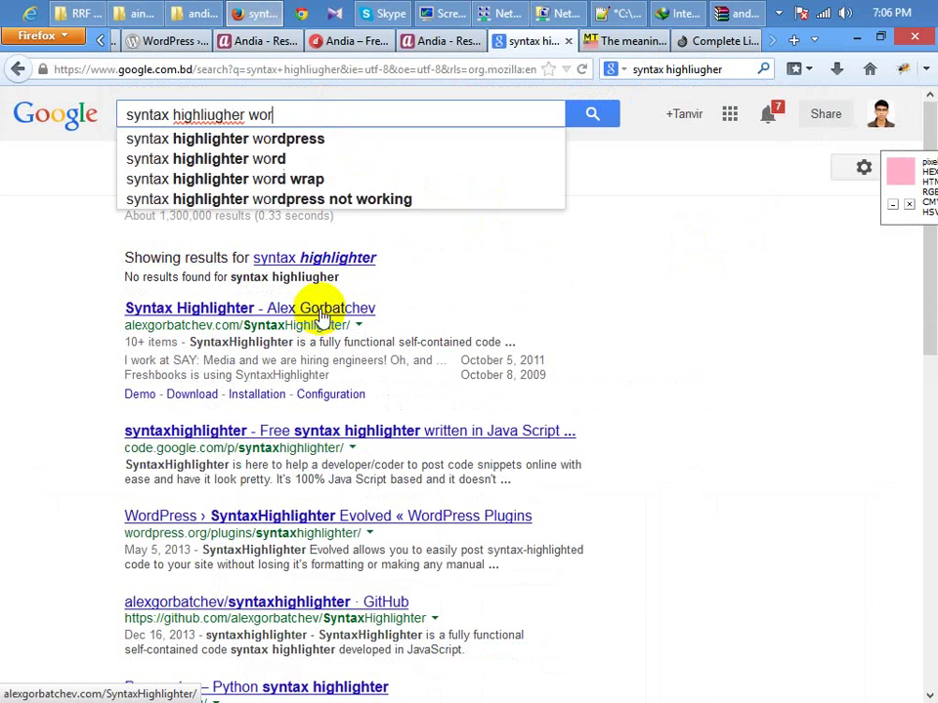
{"action": "key", "text": "Return"}
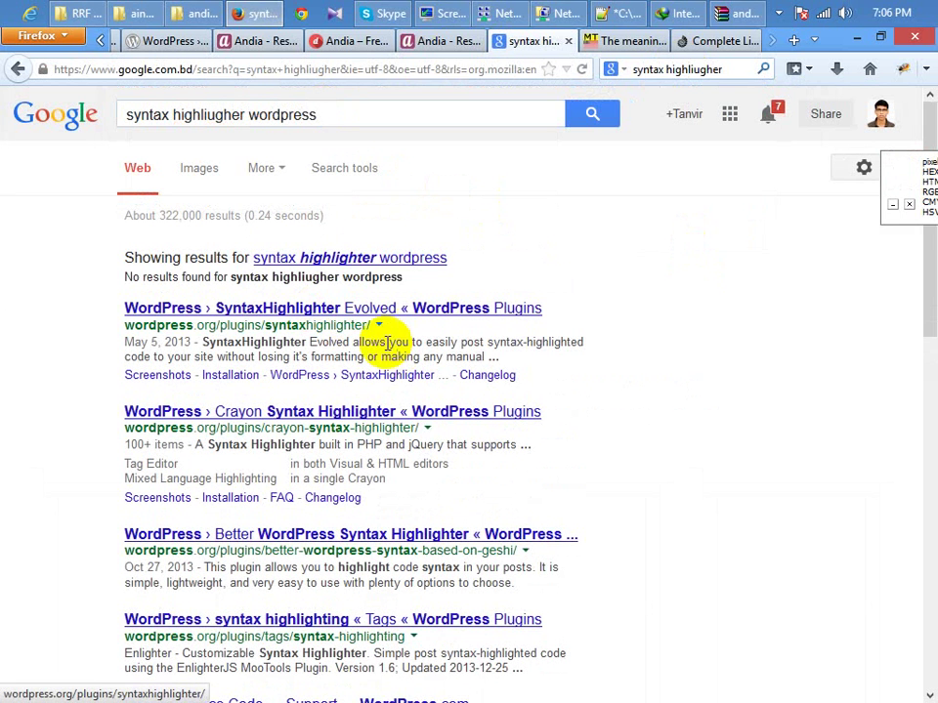
Open the SyntaxHighlighter Evolved plugin page in a new tab and download version 3.1.7 as syntaxhighlighter.zip
{"action": "scroll", "coordinate": [459, 234], "scroll_direction": "down", "scroll_amount": 2}
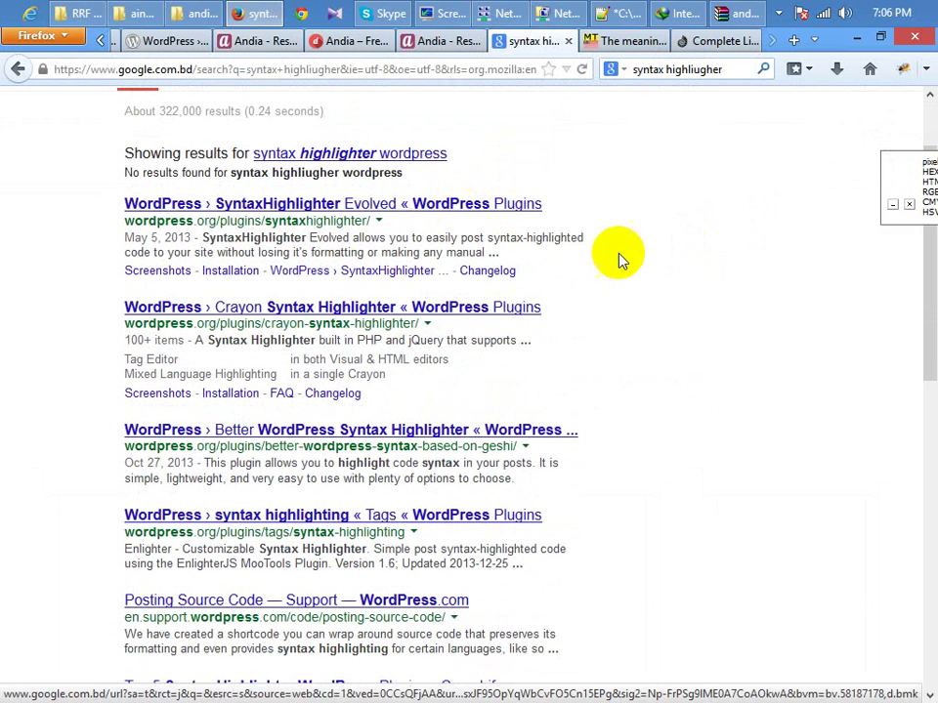
{"action": "middle_click", "coordinate": [445, 203]}
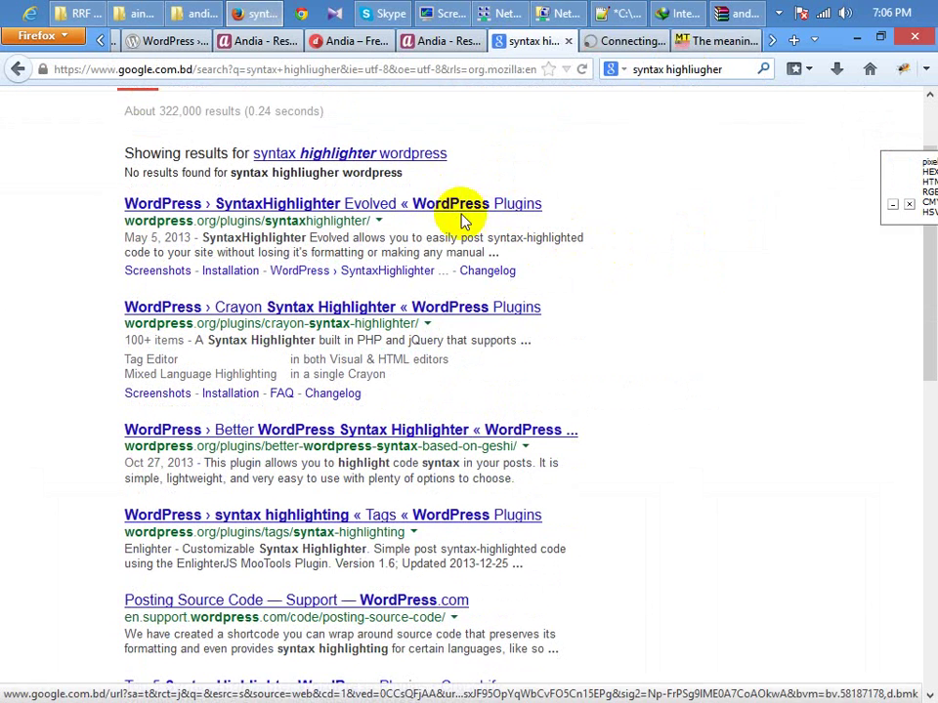
{"action": "left_click", "coordinate": [606, 43]}
{"action": "left_click", "coordinate": [771, 557]}
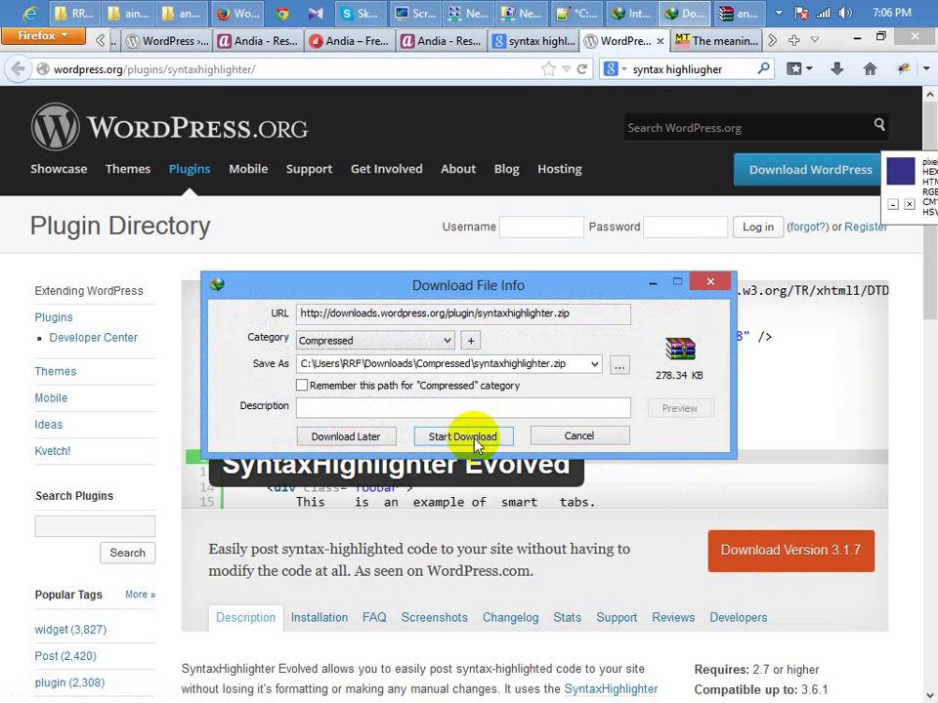
{"action": "left_click", "coordinate": [465, 437]}
Extract the syntaxhighlighter folder from the downloaded zip into the site's wp-content plugins folder
{"action": "left_click", "coordinate": [126, 12]}
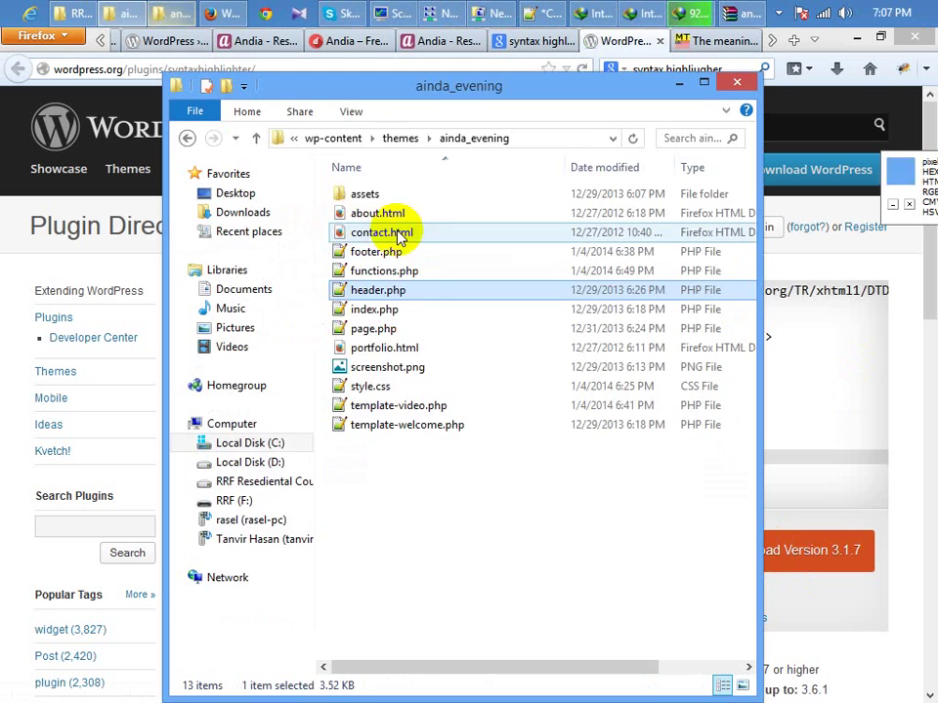
{"action": "left_click", "coordinate": [349, 139]}
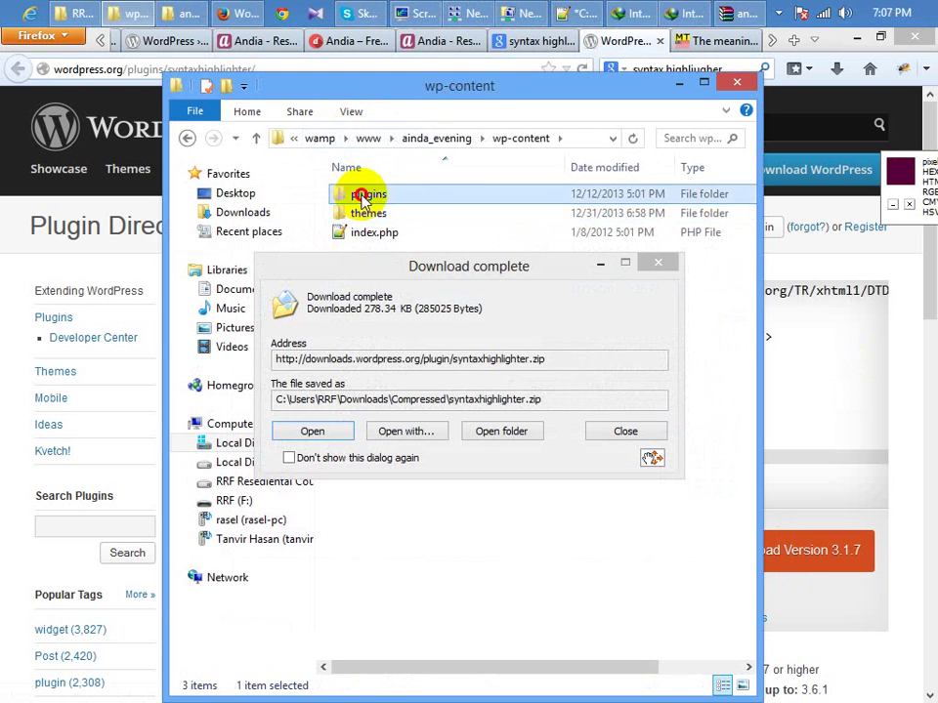
{"action": "double_click", "coordinate": [360, 194]}
{"action": "left_click", "coordinate": [313, 431]}
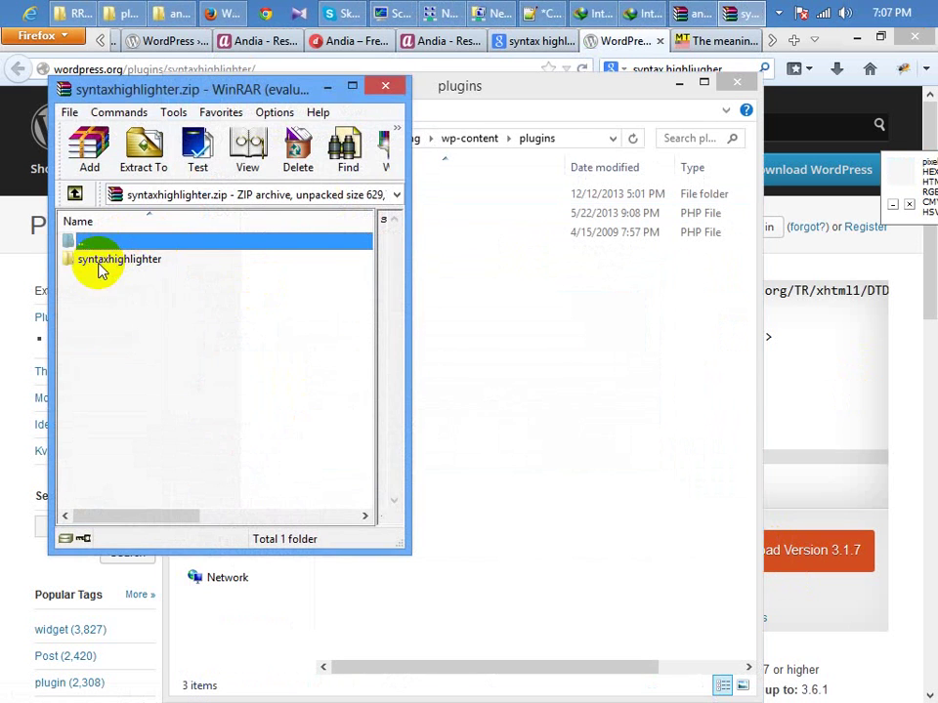
{"action": "left_click_drag", "start_coordinate": [98, 268], "coordinate": [557, 364]}
Open the plugin page's installation instructions and copy the usage example "[php]code here[/php]"
{"action": "left_click", "coordinate": [894, 400]}
{"action": "scroll", "coordinate": [410, 411], "scroll_direction": "down", "scroll_amount": 6}
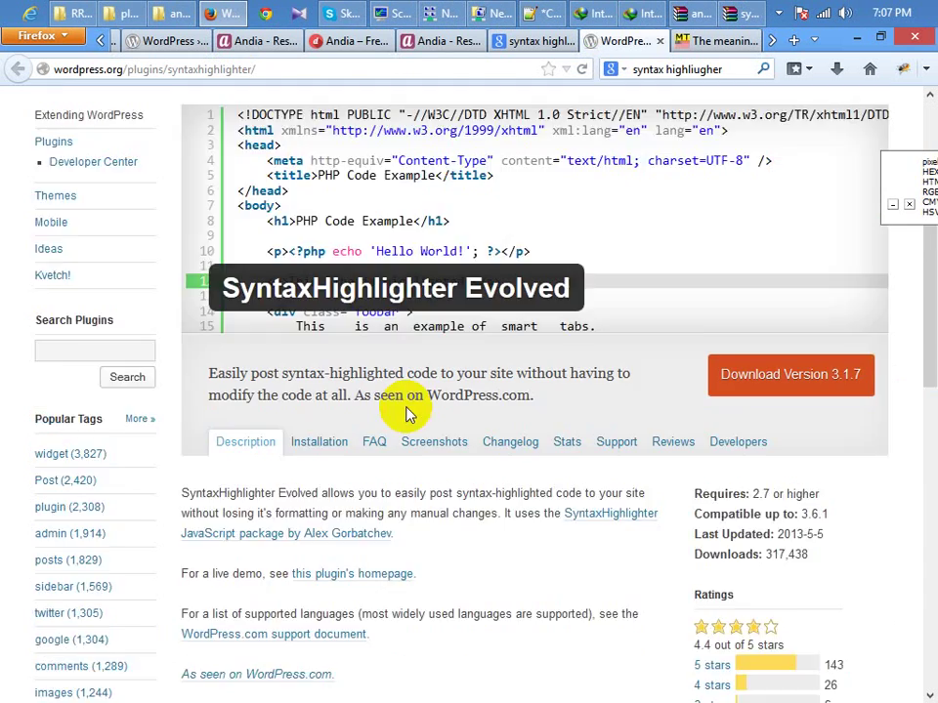
{"action": "left_click", "coordinate": [314, 218]}
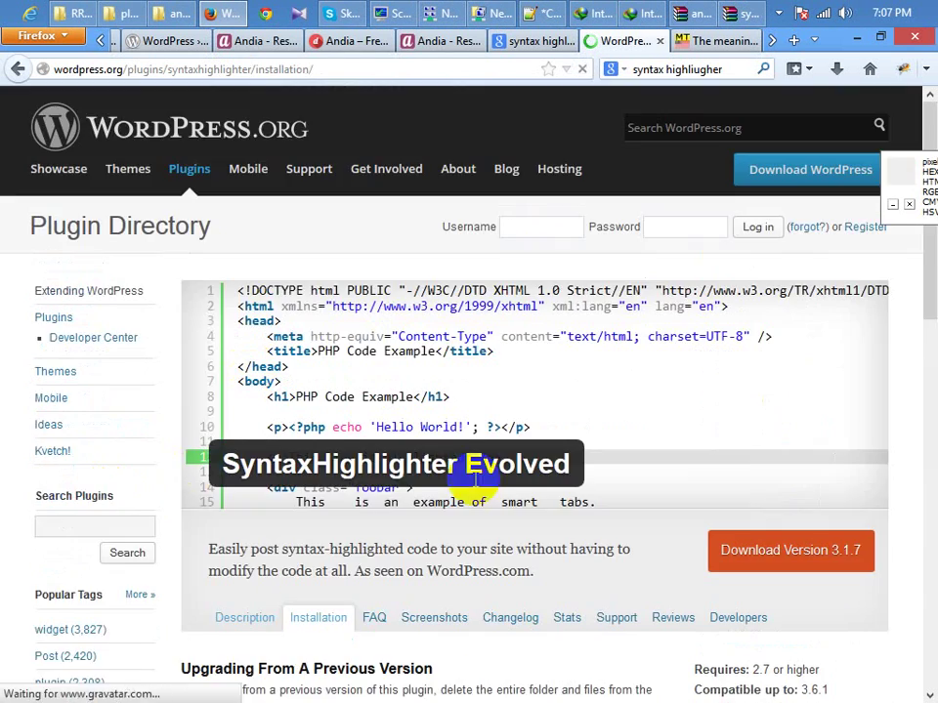
{"action": "scroll", "coordinate": [460, 478], "scroll_direction": "down", "scroll_amount": 2}
{"action": "scroll", "coordinate": [381, 494], "scroll_direction": "down", "scroll_amount": 5}
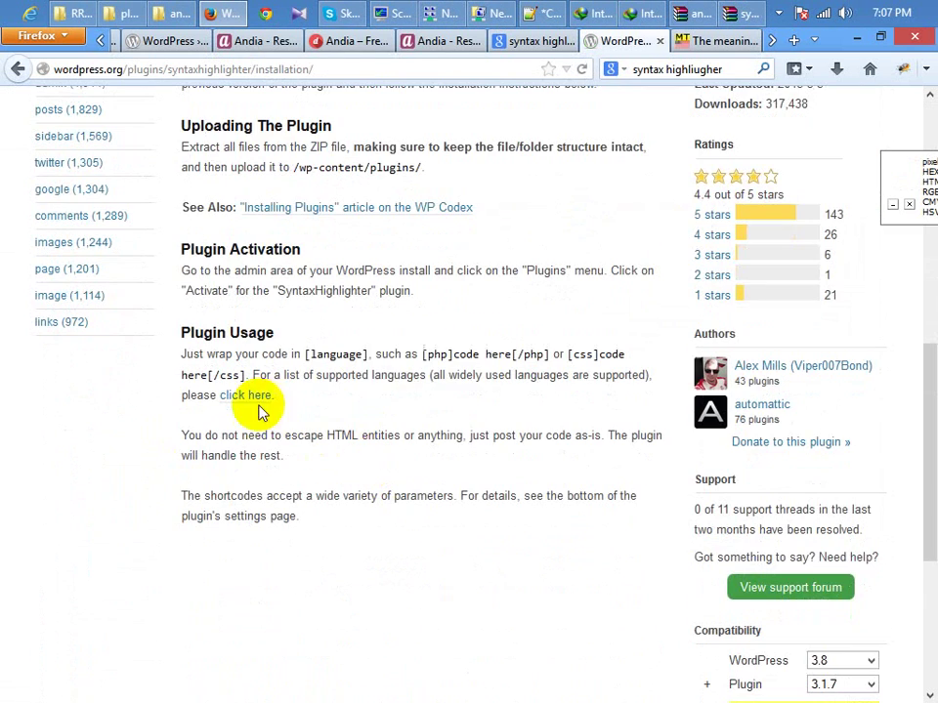
{"action": "left_click_drag", "start_coordinate": [426, 355], "coordinate": [550, 355]}
{"action": "key", "text": "ctrl+c"}
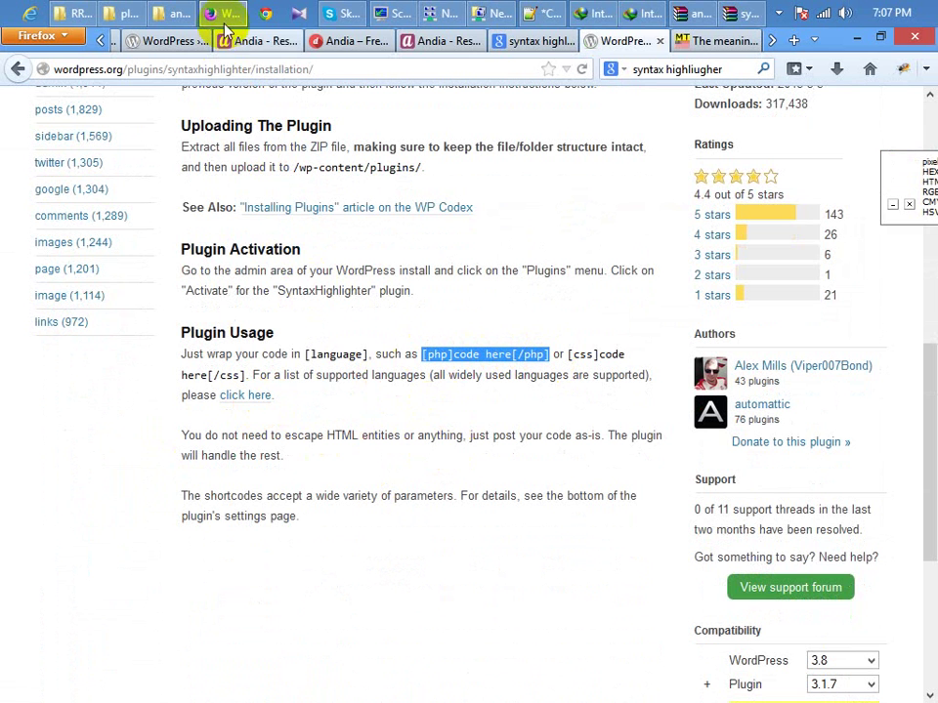
Create a new WordPress page titled "PHP CODE TEST" with the content "[php]<?php the_title(); ?>[/php]"
{"action": "scroll", "coordinate": [227, 37], "scroll_direction": "up", "scroll_amount": 1}
{"action": "scroll", "coordinate": [230, 39], "scroll_direction": "up", "scroll_amount": 3}
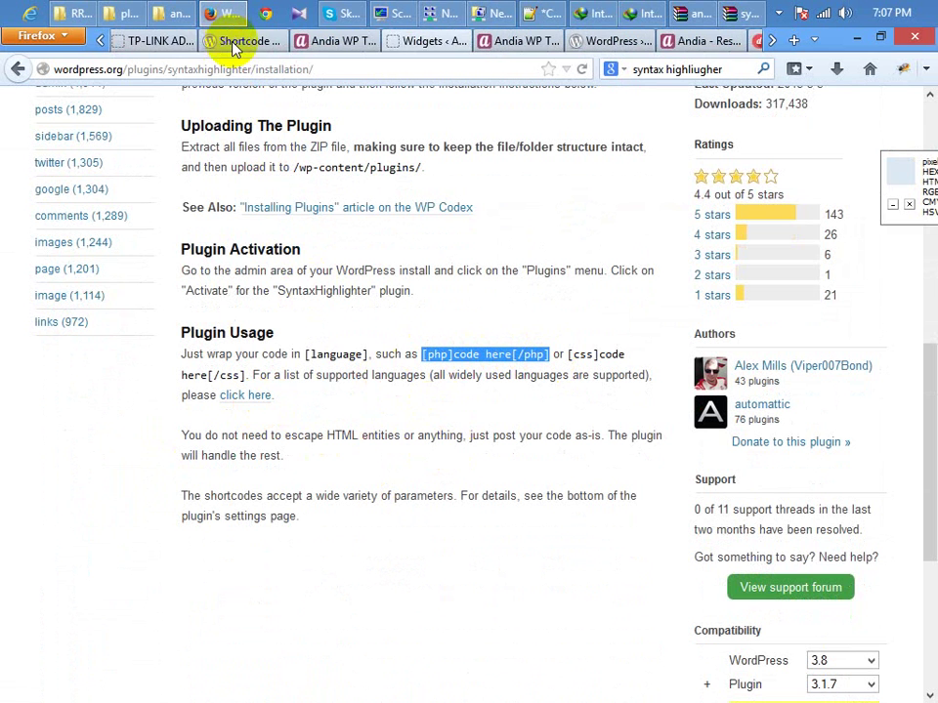
{"action": "left_click", "coordinate": [415, 41]}
{"action": "mouse_move", "coordinate": [261, 108]}
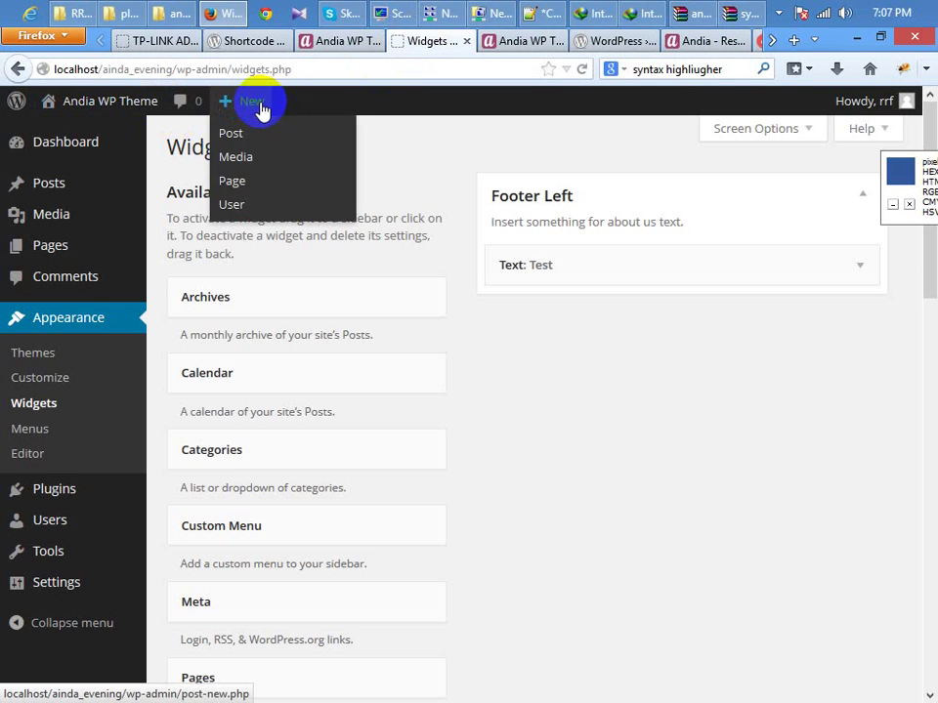
{"action": "left_click", "coordinate": [246, 188]}
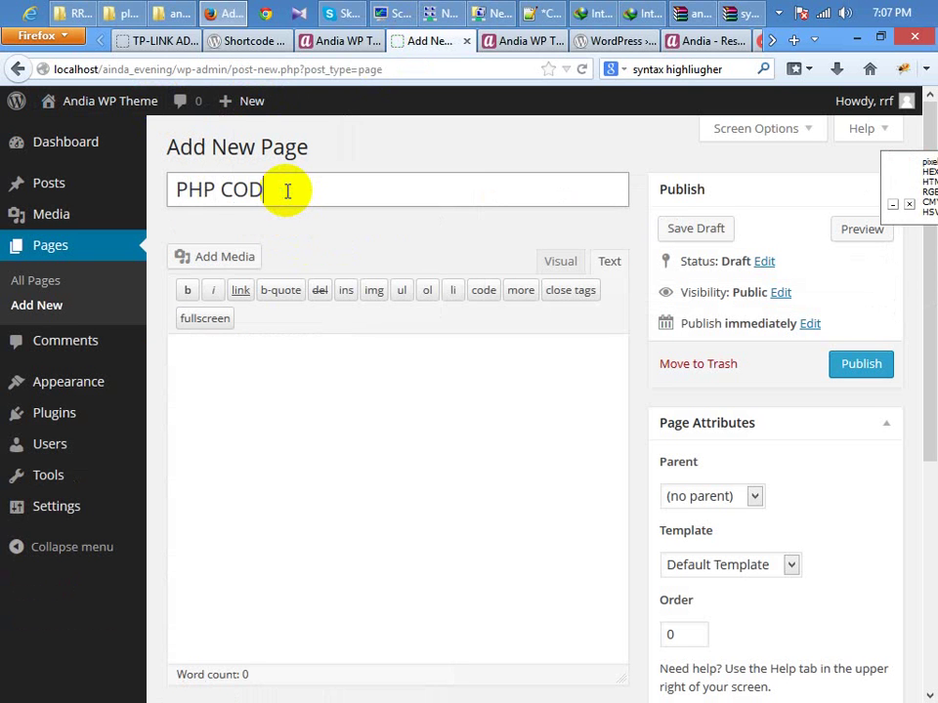
{"action": "type", "text": "PHP CODE TEST"}
{"action": "key", "text": "Tab"}
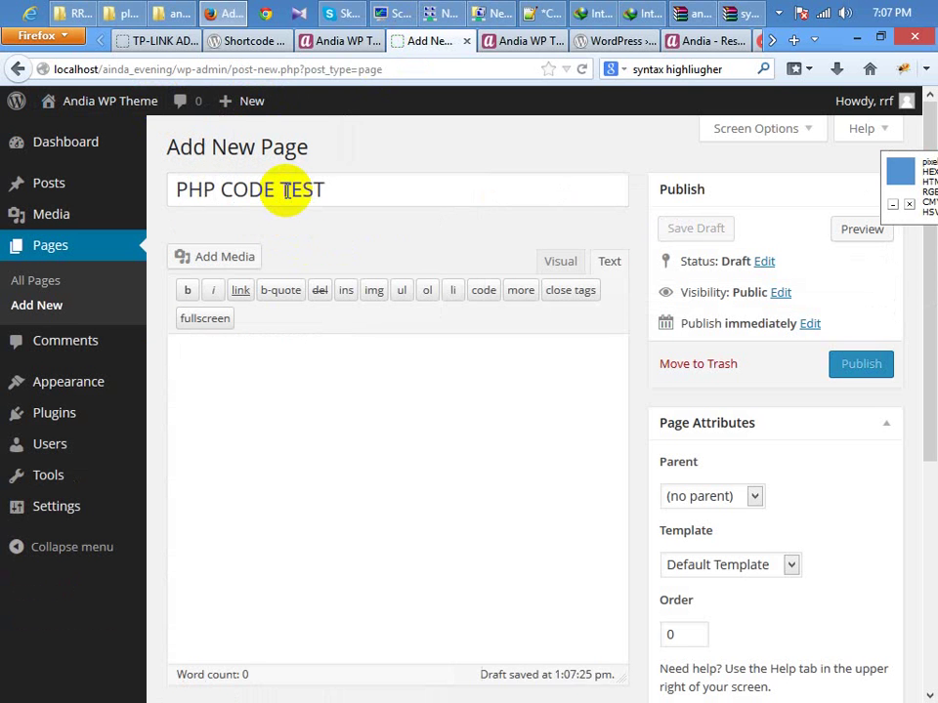
{"action": "key", "text": "ctrl+v"}
{"action": "left_click_drag", "start_coordinate": [209, 352], "coordinate": [267, 352]}
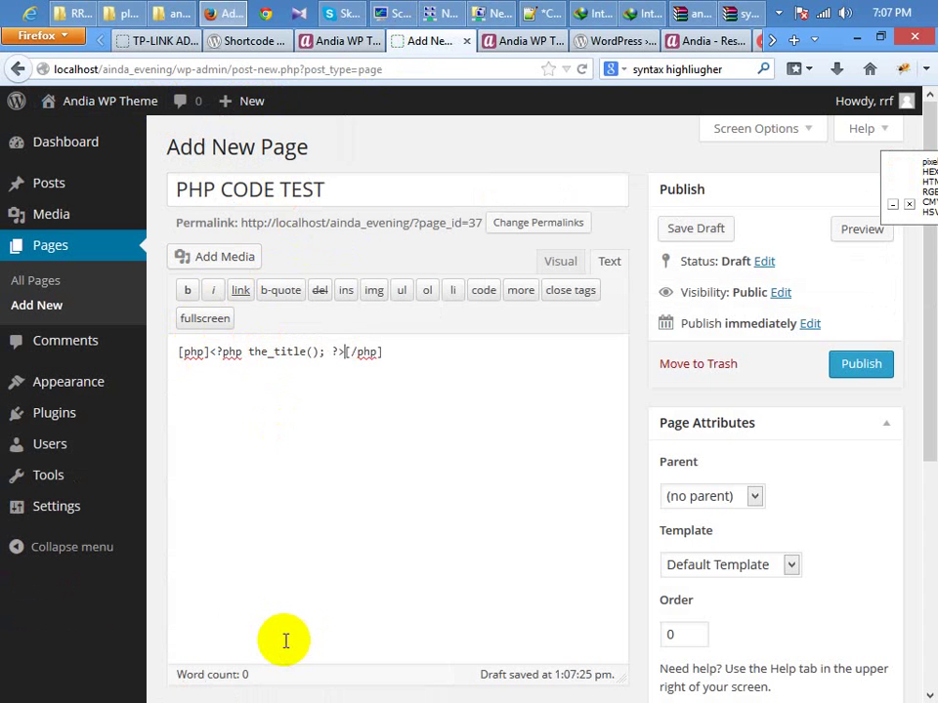
Publish the PHP CODE TEST page and view it in a new tab
{"action": "left_click", "coordinate": [875, 375]}
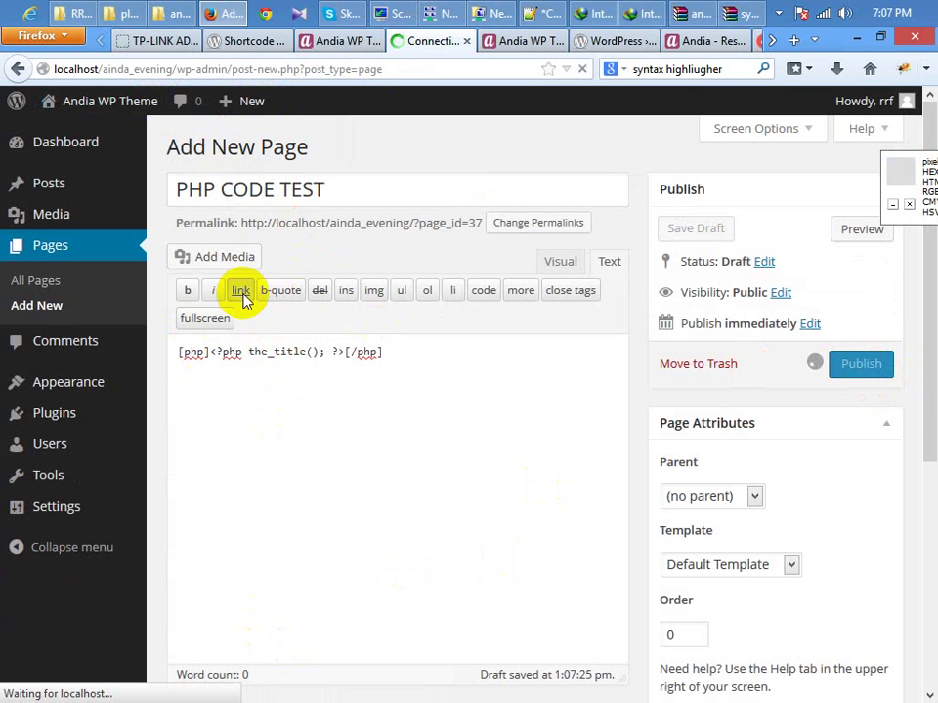
{"action": "middle_click", "coordinate": [305, 101]}
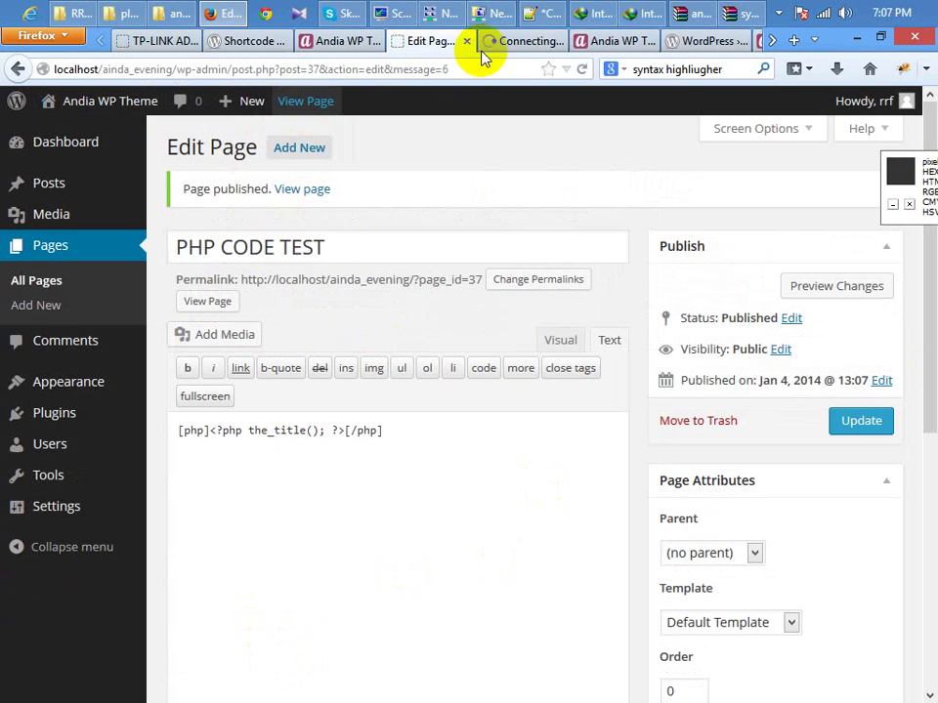
{"action": "left_click", "coordinate": [487, 43]}
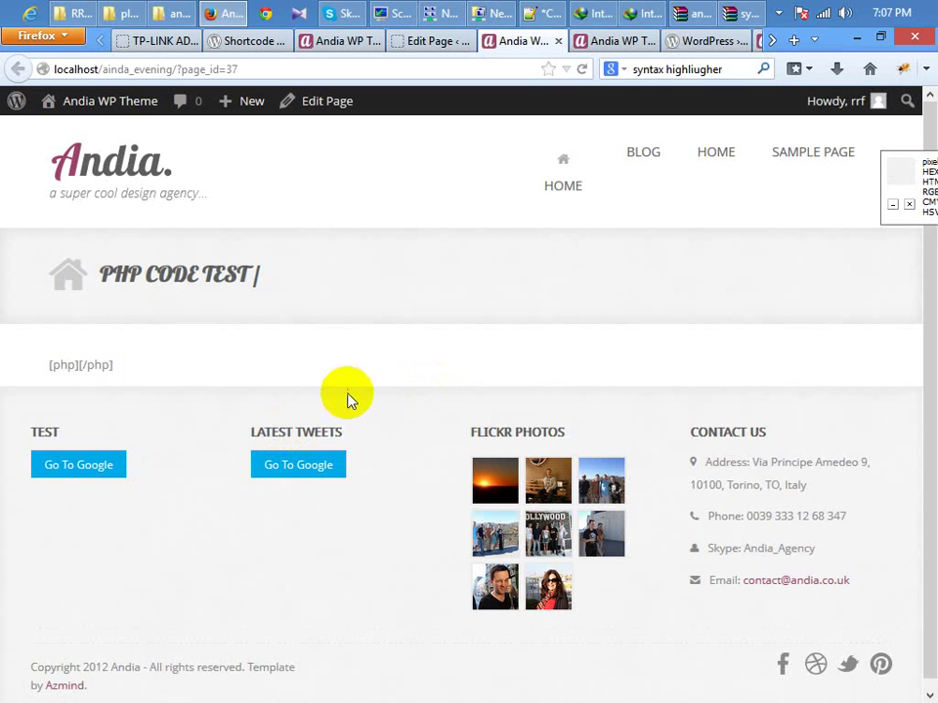
Return to the site's admin area and activate the SyntaxHighlighter Evolved plugin
{"action": "left_click", "coordinate": [428, 43]}
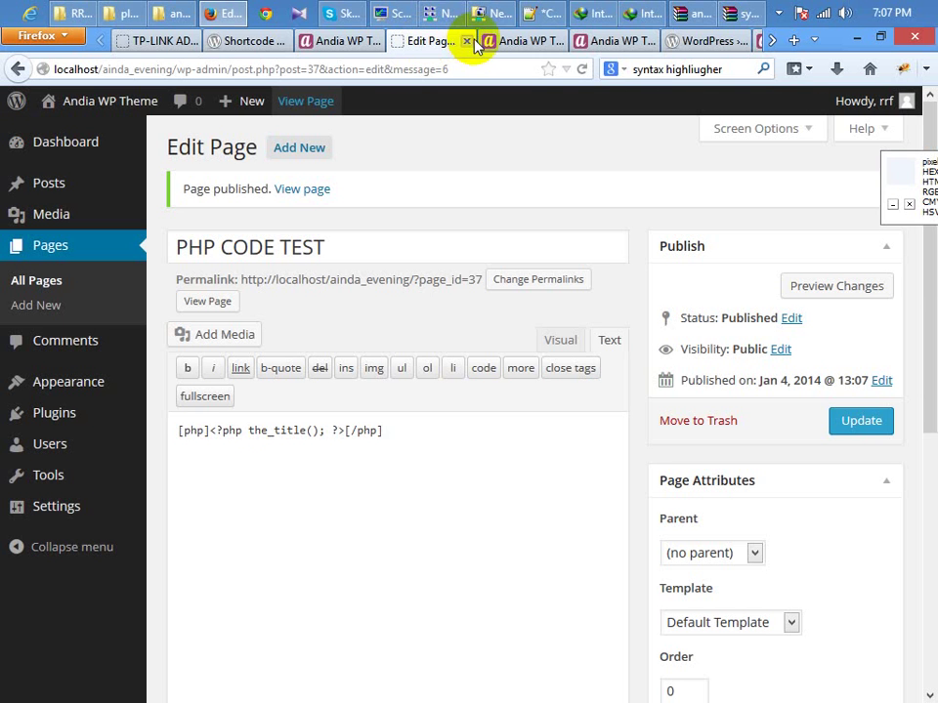
{"action": "scroll", "coordinate": [502, 42], "scroll_direction": "down", "scroll_amount": 3}
{"action": "scroll", "coordinate": [503, 42], "scroll_direction": "up", "scroll_amount": 3}
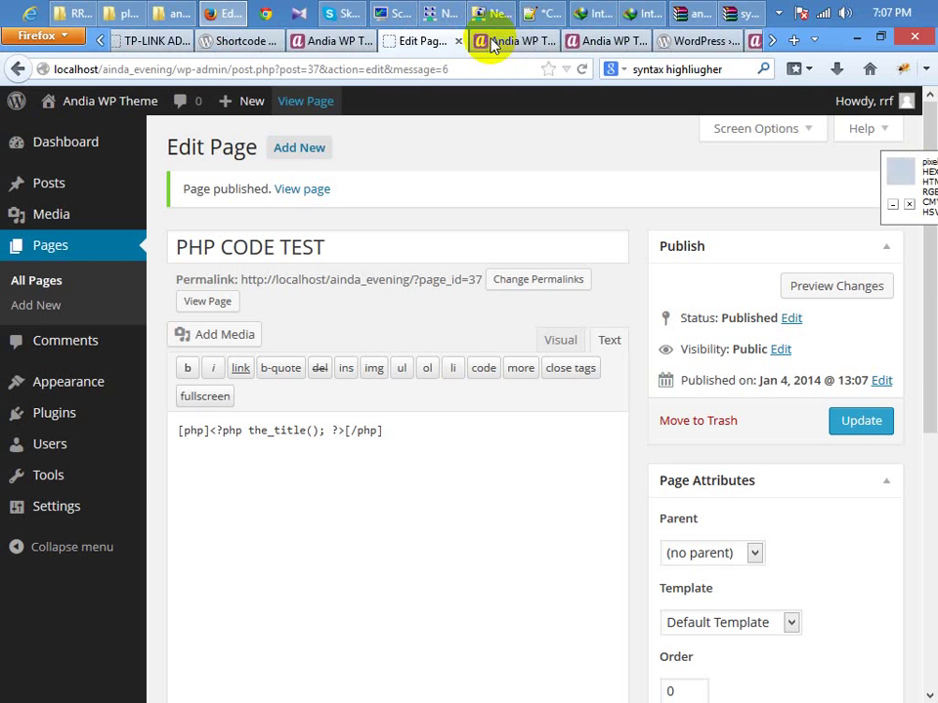
{"action": "left_click", "coordinate": [90, 420]}
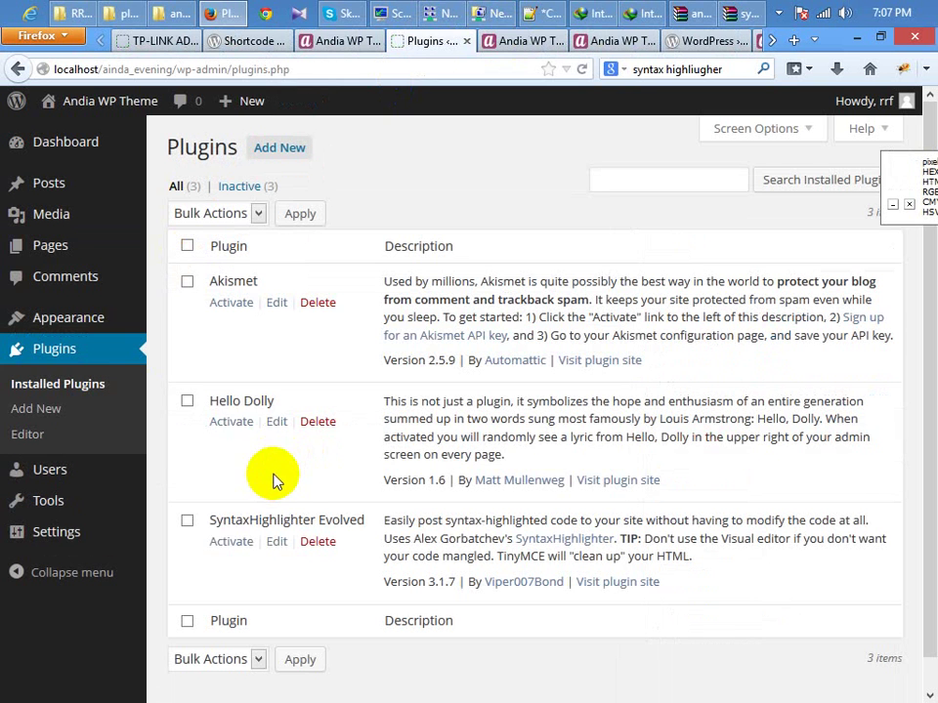
{"action": "left_click", "coordinate": [231, 542]}
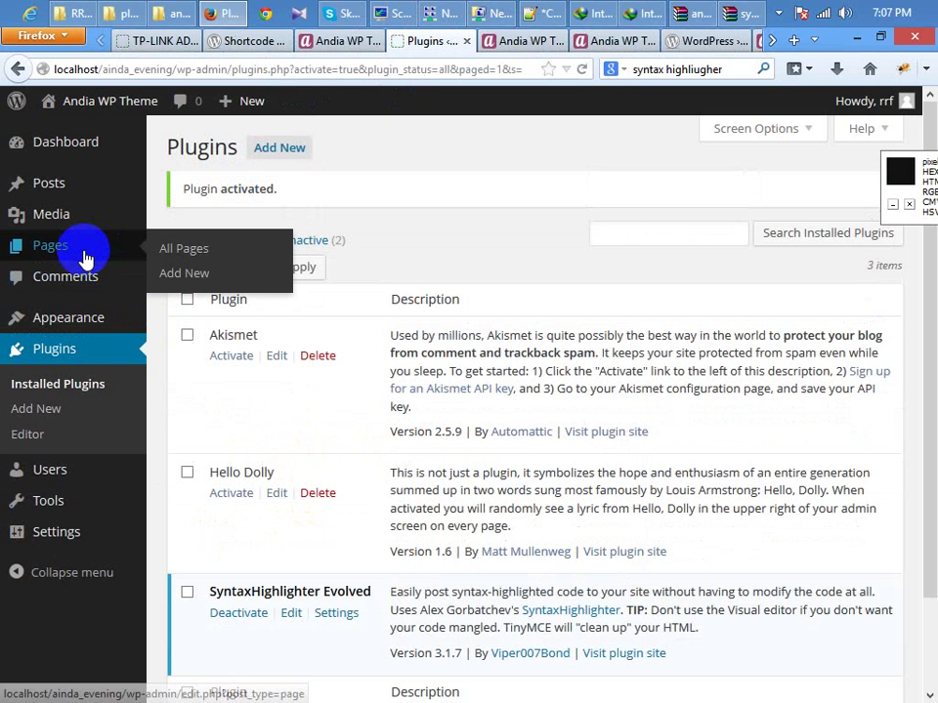
View the PHP CODE TEST page from the list of all pages in a new tab and inspect its code block
{"action": "left_click", "coordinate": [84, 252]}
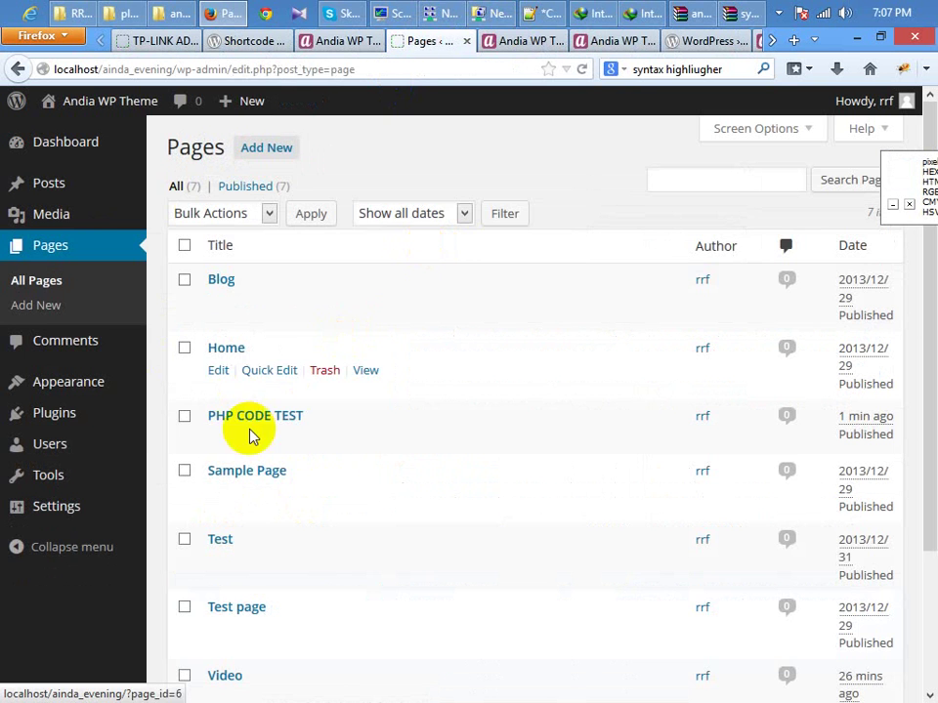
{"action": "scroll", "coordinate": [293, 420], "scroll_direction": "down", "scroll_amount": 2}
{"action": "middle_click", "coordinate": [366, 334]}
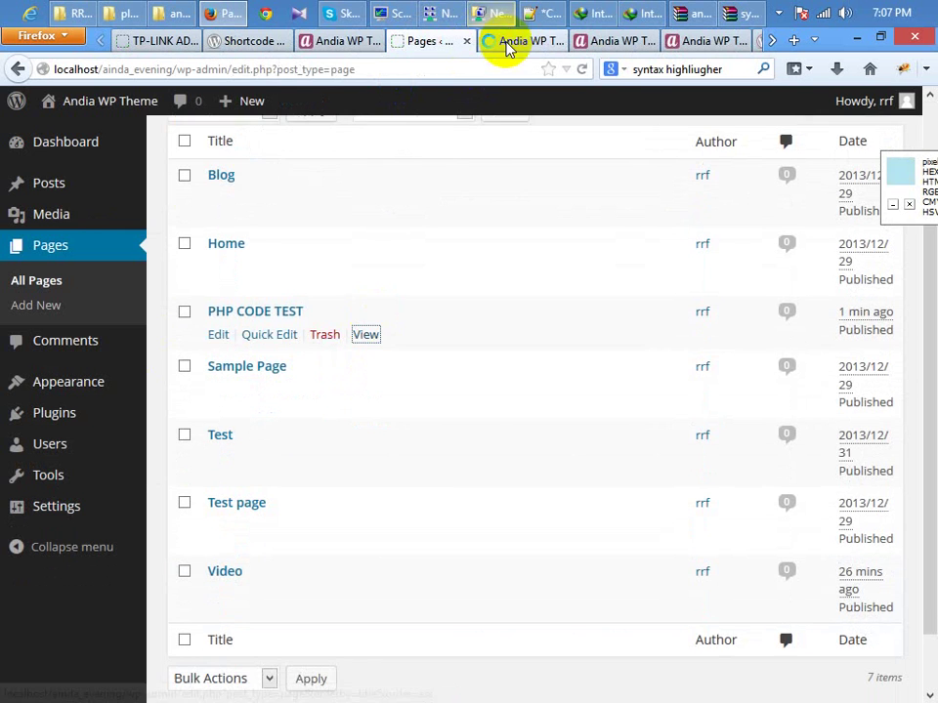
{"action": "left_click", "coordinate": [507, 43]}
{"action": "left_click_drag", "start_coordinate": [106, 378], "coordinate": [255, 383]}
{"action": "left_click", "coordinate": [255, 383]}
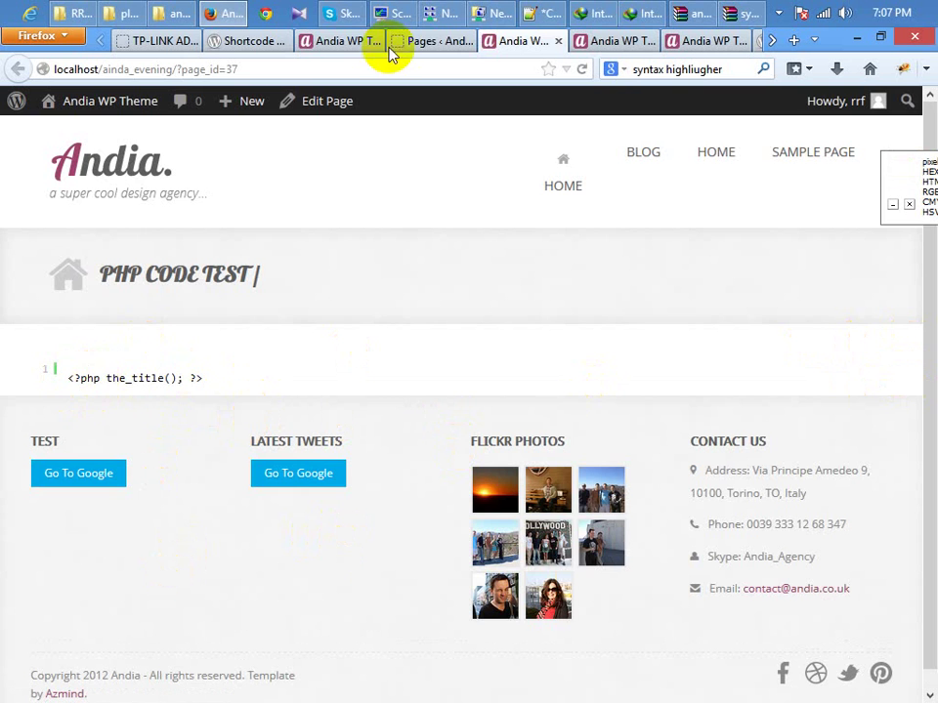
Open the supported-languages link from the plugin's usage instructions in a new tab and look through the SyntaxHighlighter site's About, Demo and News sections
{"action": "left_click", "coordinate": [444, 43]}
{"action": "scroll", "coordinate": [616, 42], "scroll_direction": "down", "scroll_amount": 5}
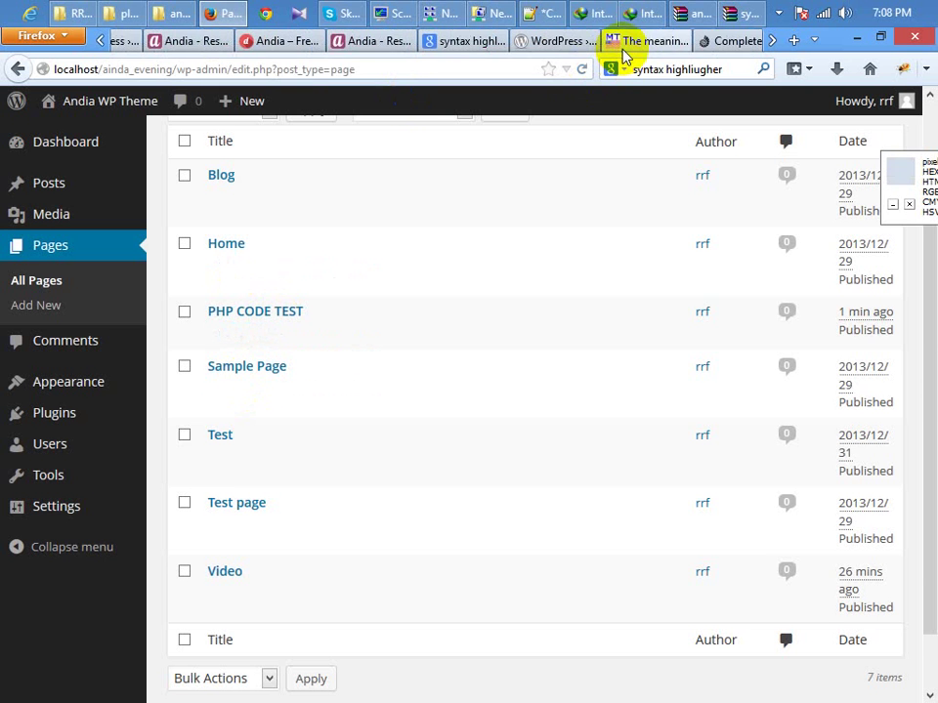
{"action": "left_click", "coordinate": [538, 40]}
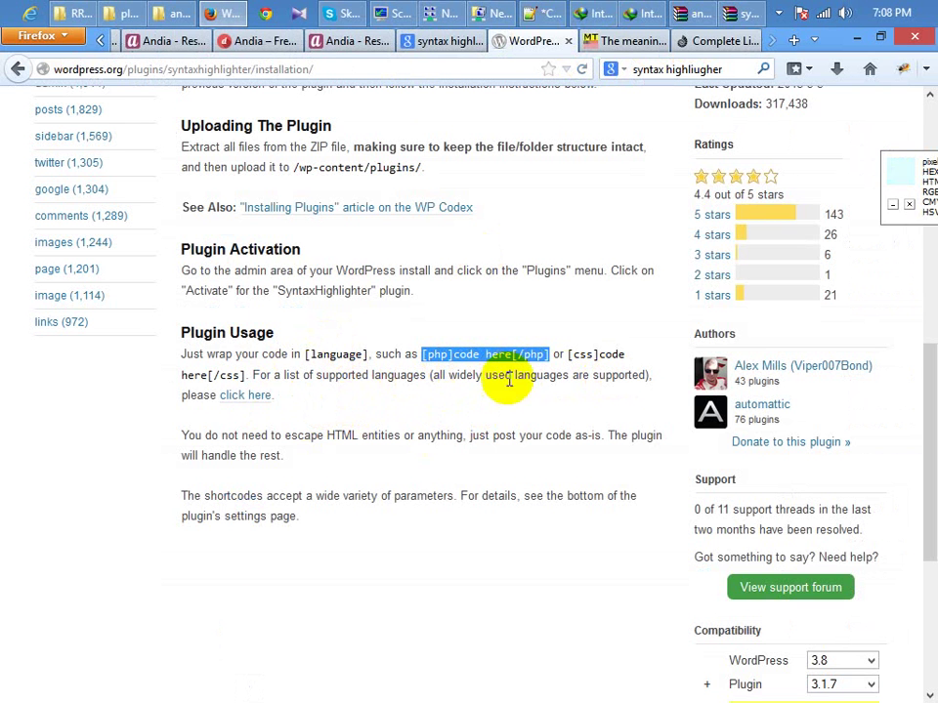
{"action": "middle_click", "coordinate": [249, 395]}
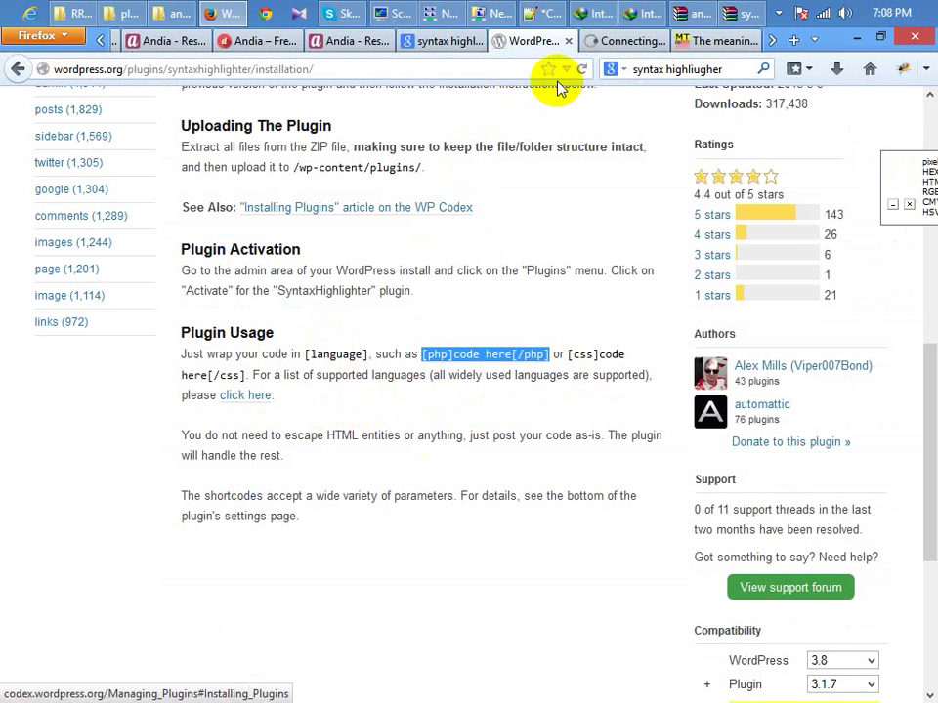
{"action": "left_click", "coordinate": [607, 42]}
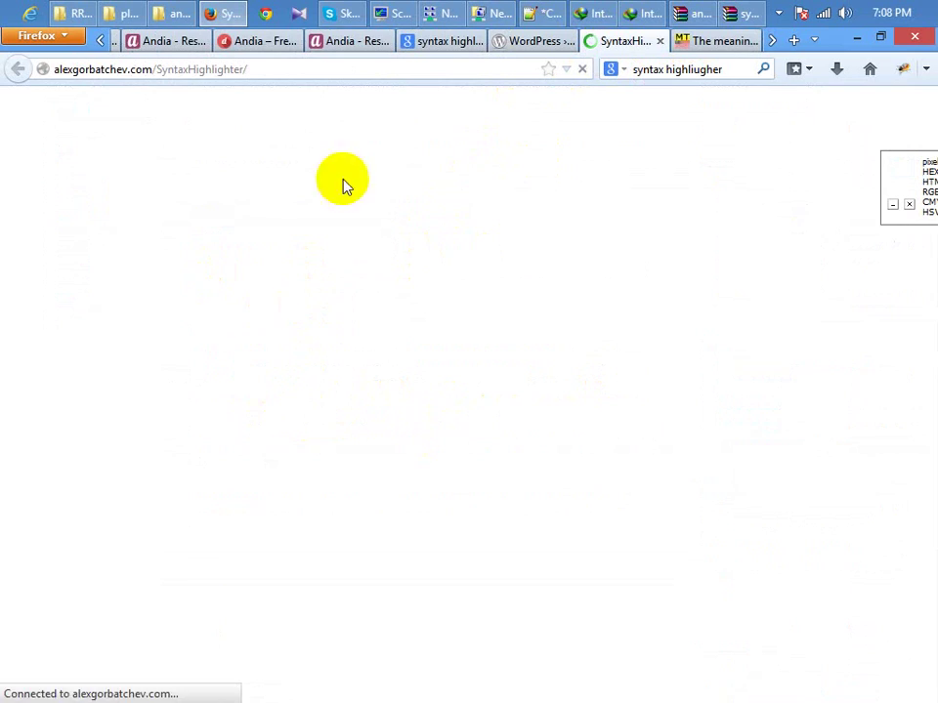
{"action": "scroll", "coordinate": [360, 366], "scroll_direction": "down", "scroll_amount": 10}
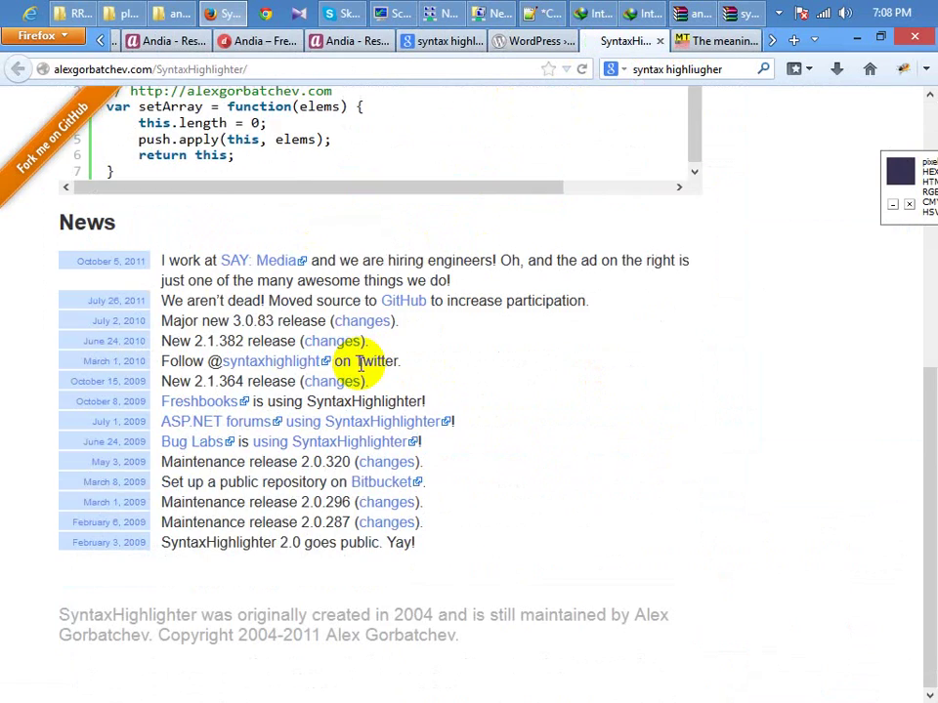
{"action": "scroll", "coordinate": [586, 343], "scroll_direction": "up", "scroll_amount": 5}
{"action": "scroll", "coordinate": [527, 298], "scroll_direction": "down", "scroll_amount": 4}
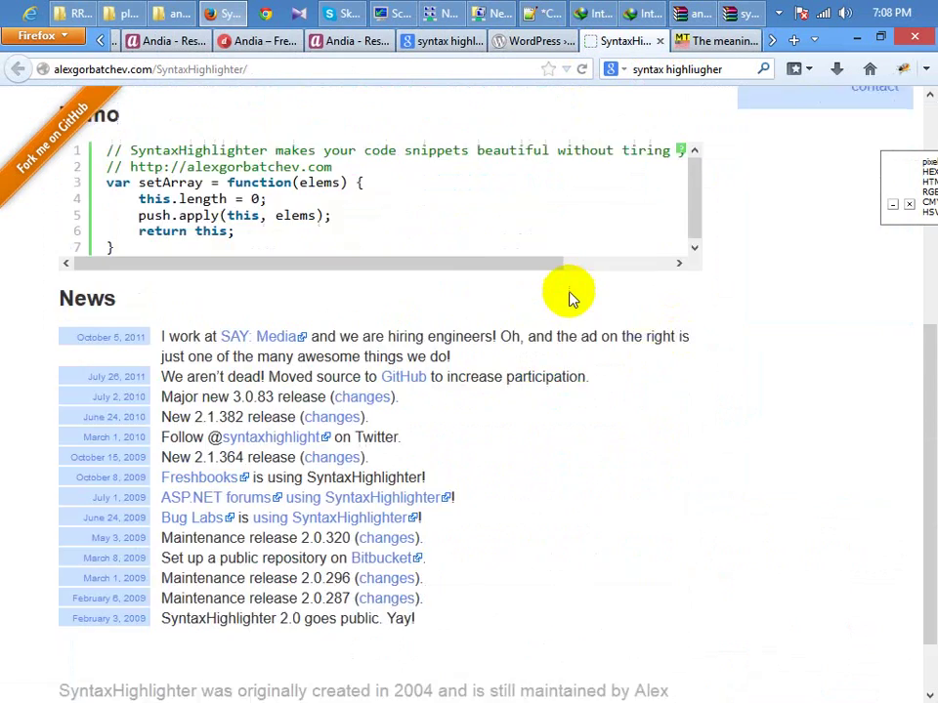
{"action": "scroll", "coordinate": [557, 299], "scroll_direction": "up", "scroll_amount": 4}
{"action": "scroll", "coordinate": [335, 405], "scroll_direction": "down", "scroll_amount": 1}
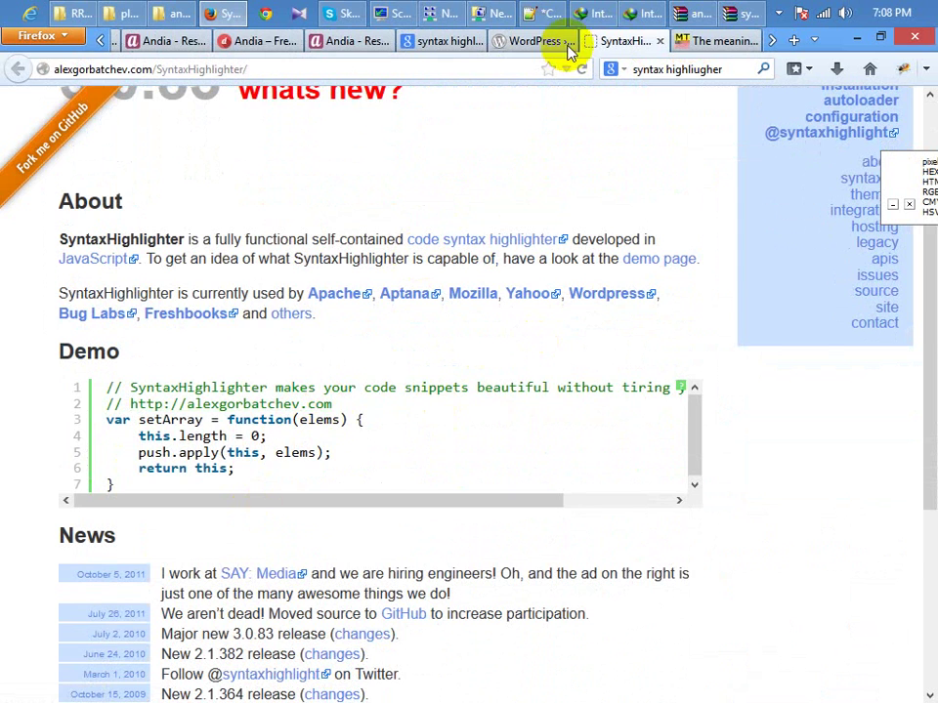
Go back to the SyntaxHighlighter Evolved installation page on wordpress.org and review its instructions
{"action": "left_click", "coordinate": [537, 41]}
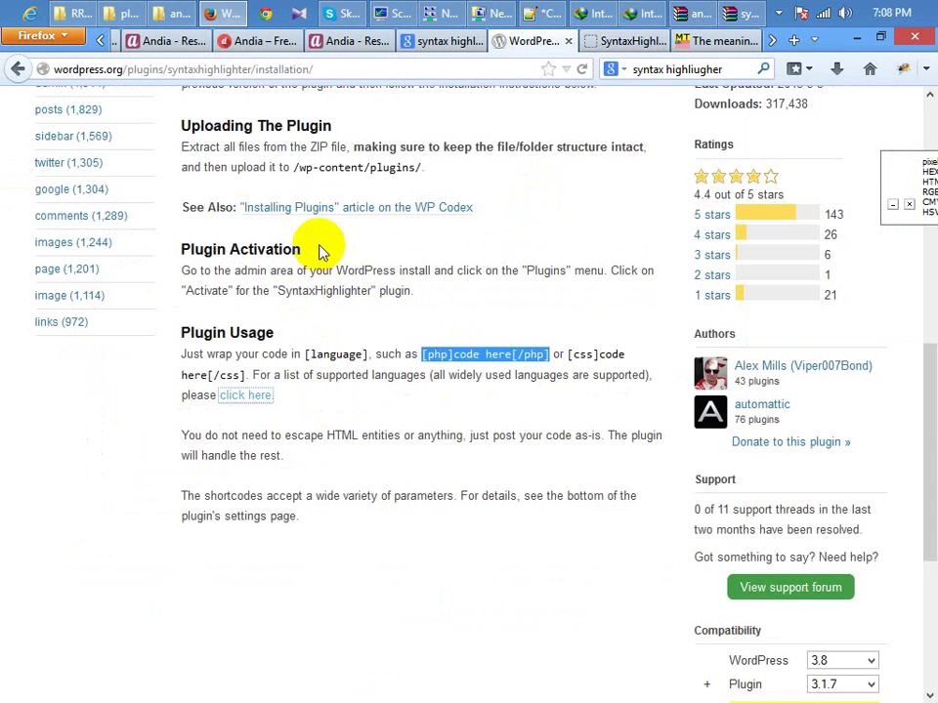
{"action": "scroll", "coordinate": [433, 403], "scroll_direction": "up", "scroll_amount": 4}
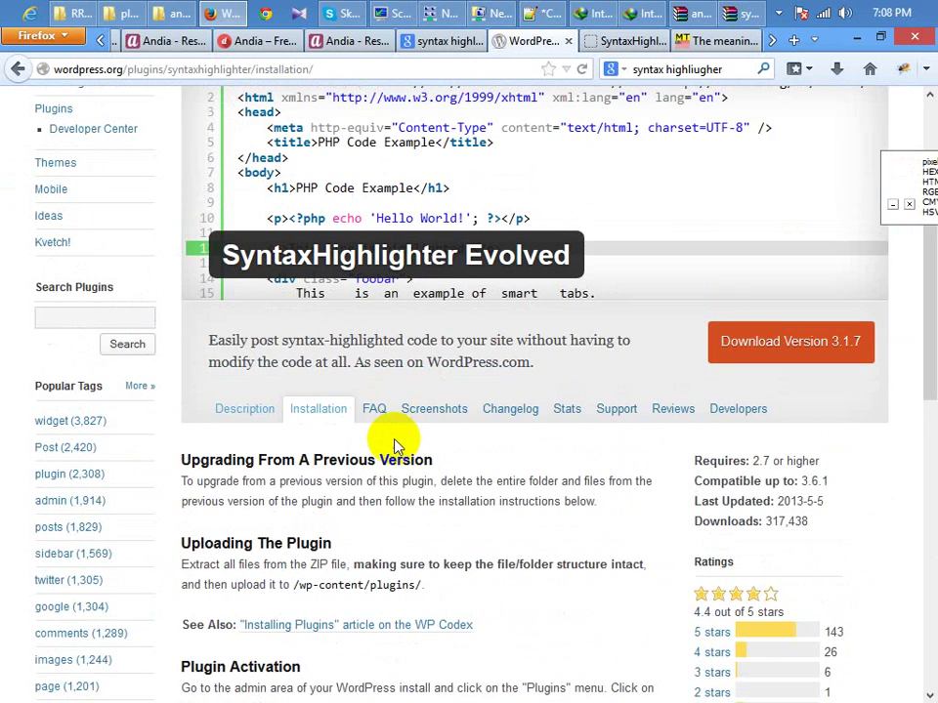
{"action": "scroll", "coordinate": [391, 439], "scroll_direction": "up", "scroll_amount": 1}
{"action": "scroll", "coordinate": [569, 234], "scroll_direction": "up", "scroll_amount": 1}
{"action": "scroll", "coordinate": [569, 222], "scroll_direction": "down", "scroll_amount": 3}
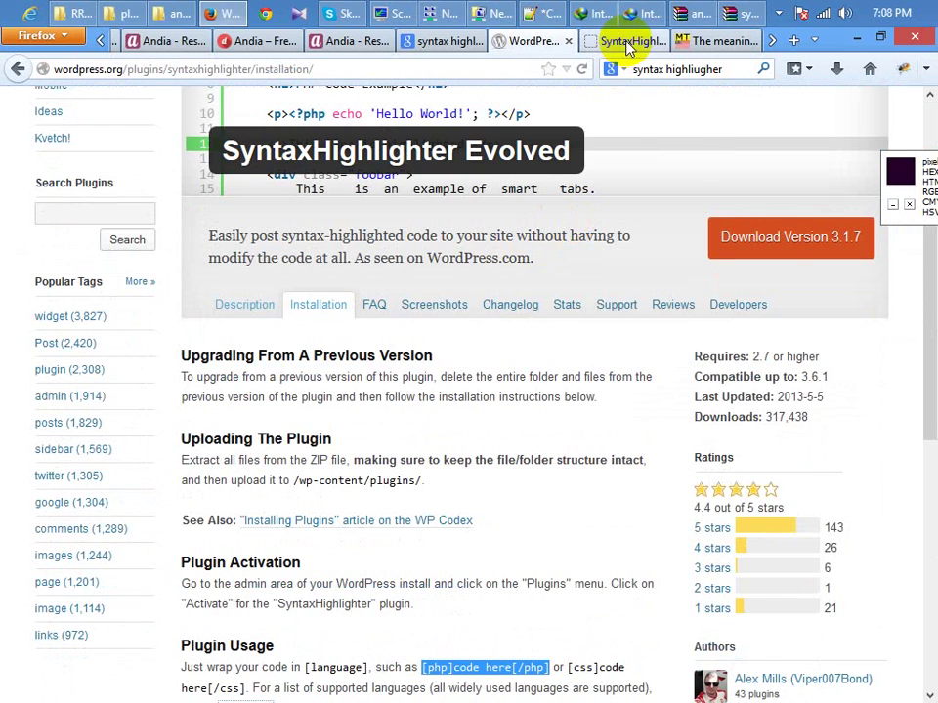
Search Google for "404 error\" from the meta tags page's tab
{"action": "left_click", "coordinate": [688, 44]}
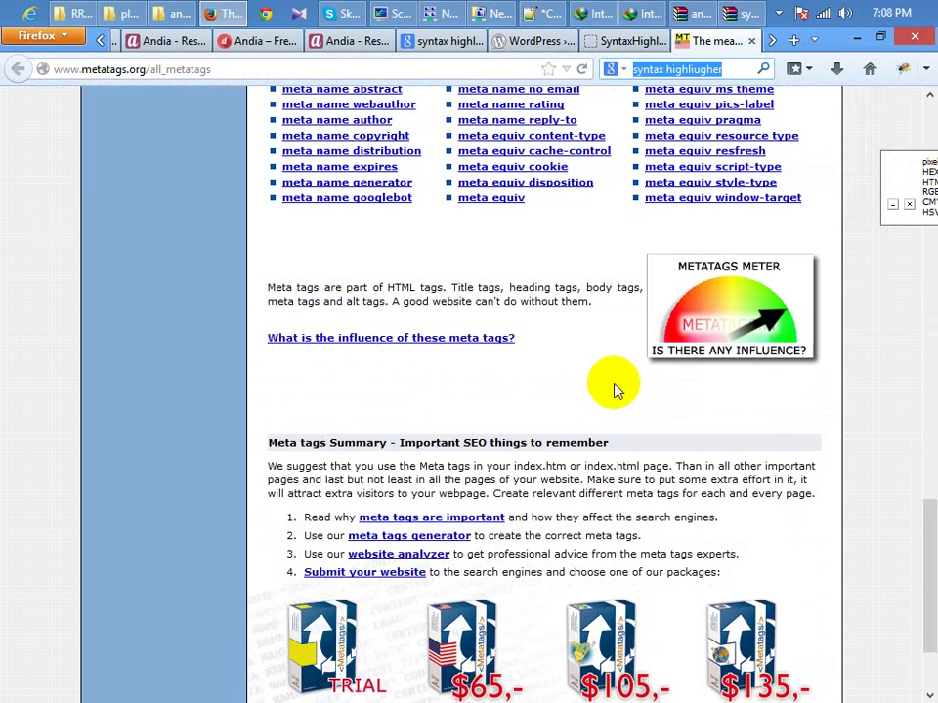
{"action": "type", "text": "404 e"}
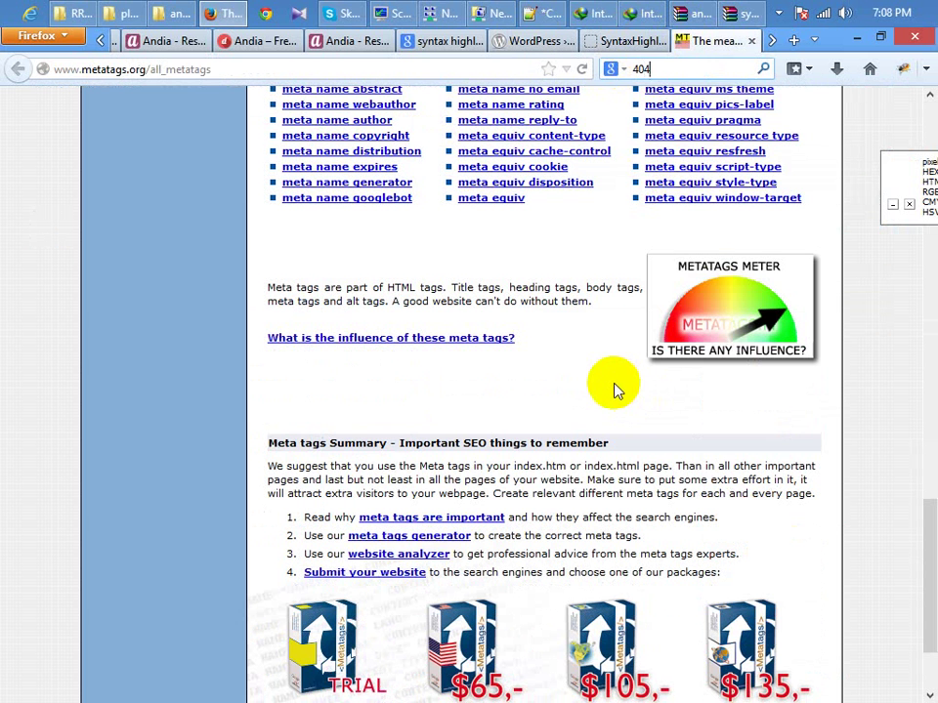
{"action": "type", "text": "rror\\"}
{"action": "key", "text": "Return"}
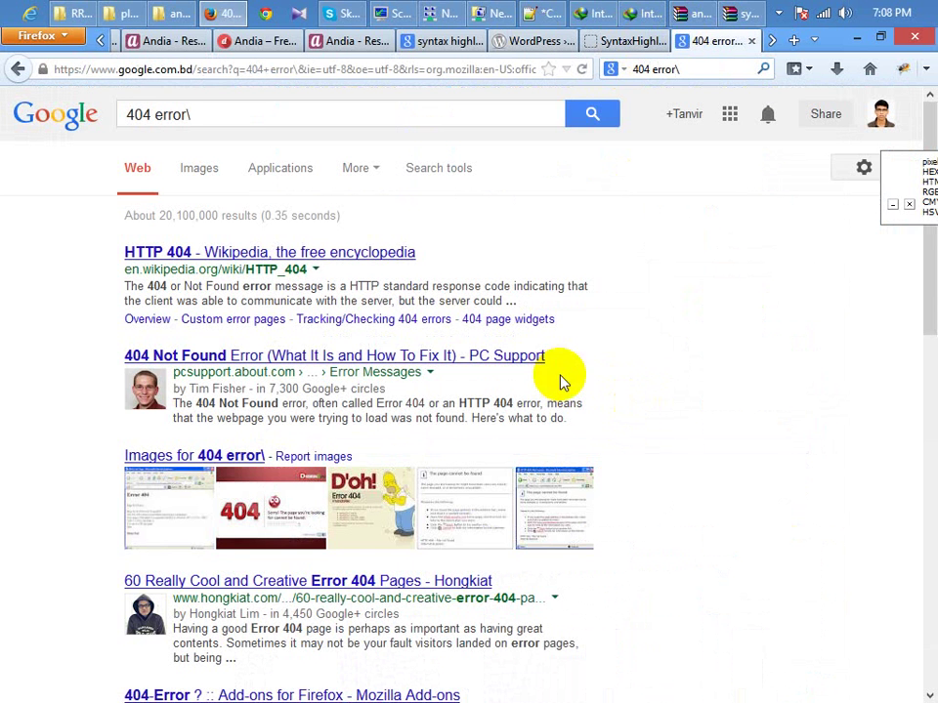
Open the Wikipedia article on HTTP 404 in a new tab and read its introduction, overview and custom error pages sections
{"action": "middle_click", "coordinate": [283, 253]}
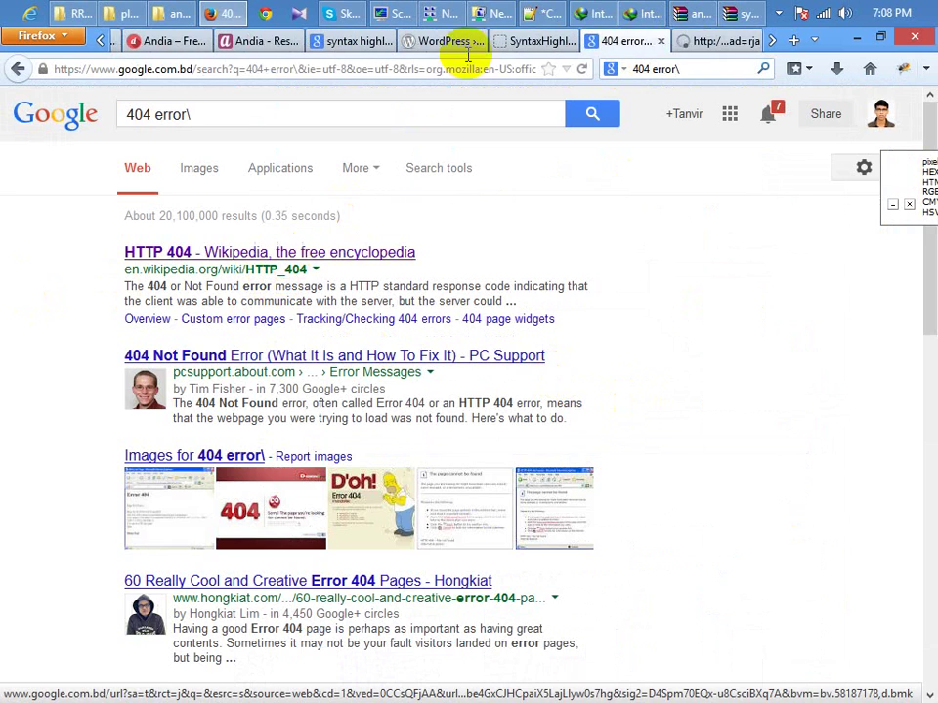
{"action": "left_click", "coordinate": [707, 44]}
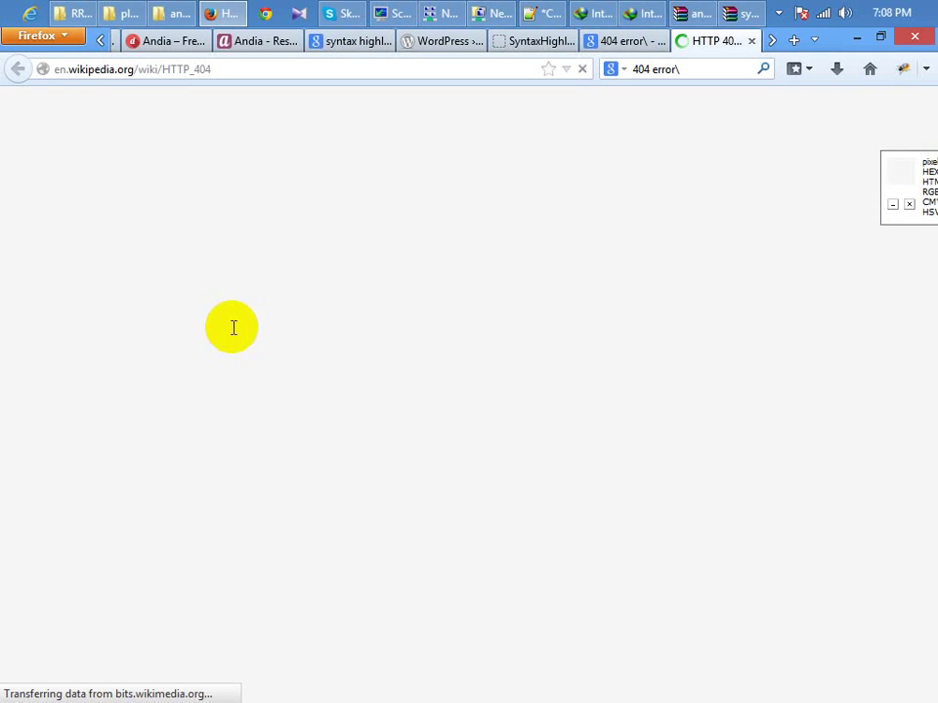
{"action": "scroll", "coordinate": [123, 335], "scroll_direction": "down", "scroll_amount": 10}
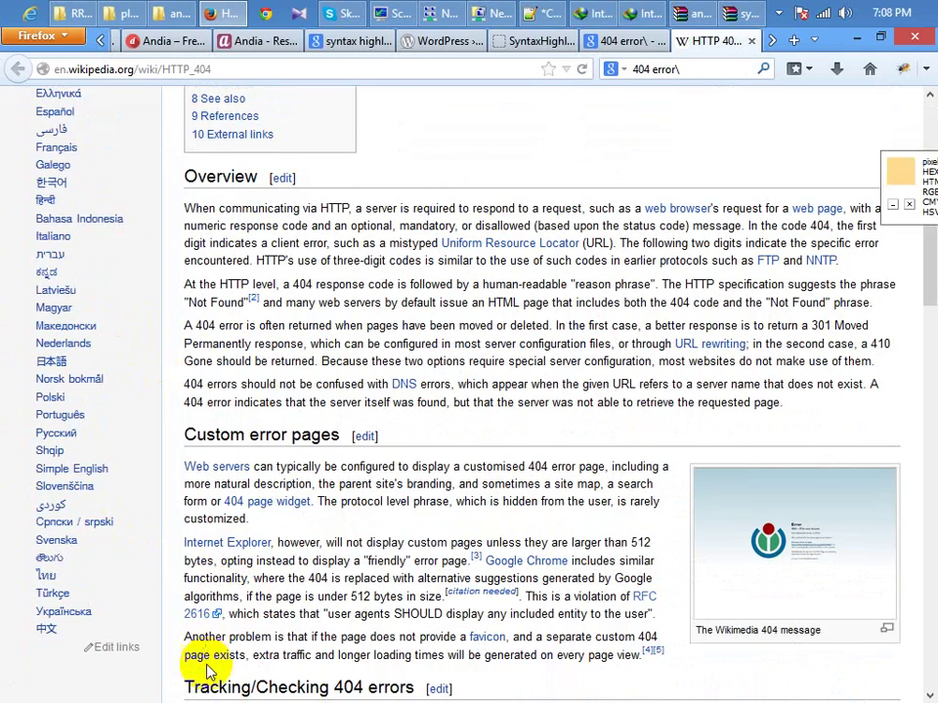
{"action": "scroll", "coordinate": [104, 436], "scroll_direction": "up", "scroll_amount": 4}
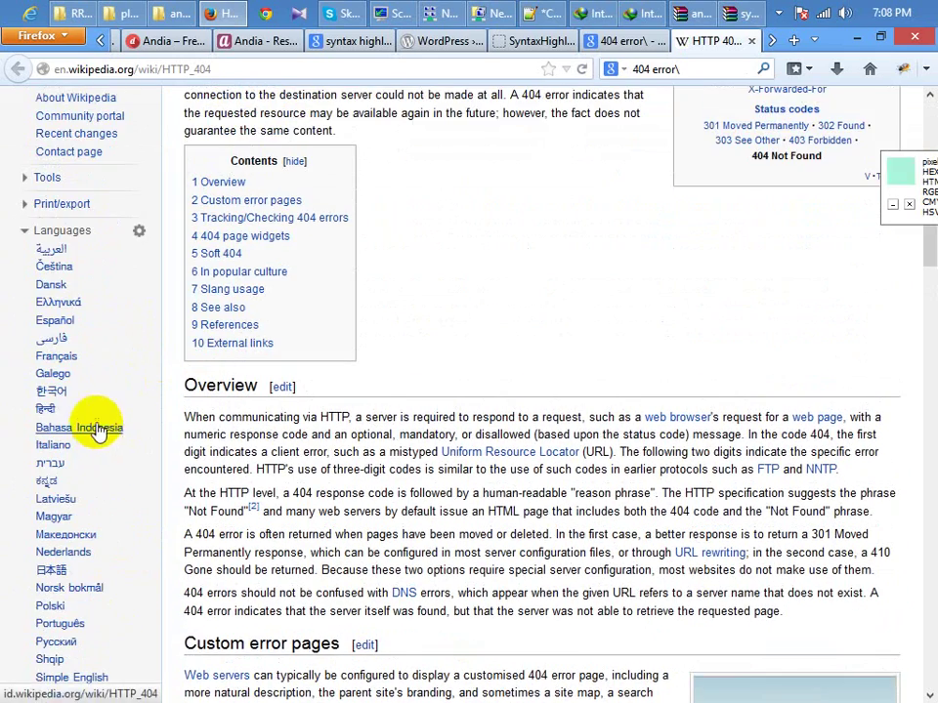
{"action": "scroll", "coordinate": [125, 371], "scroll_direction": "down", "scroll_amount": 3}
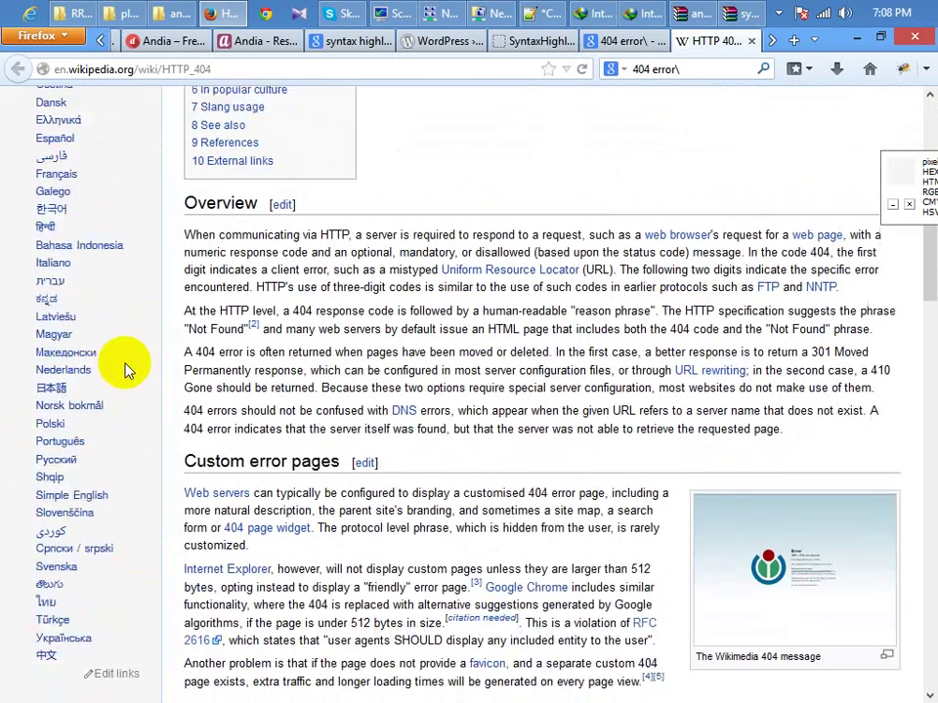
{"action": "scroll", "coordinate": [136, 467], "scroll_direction": "up", "scroll_amount": 2}
{"action": "scroll", "coordinate": [137, 467], "scroll_direction": "down", "scroll_amount": 2}
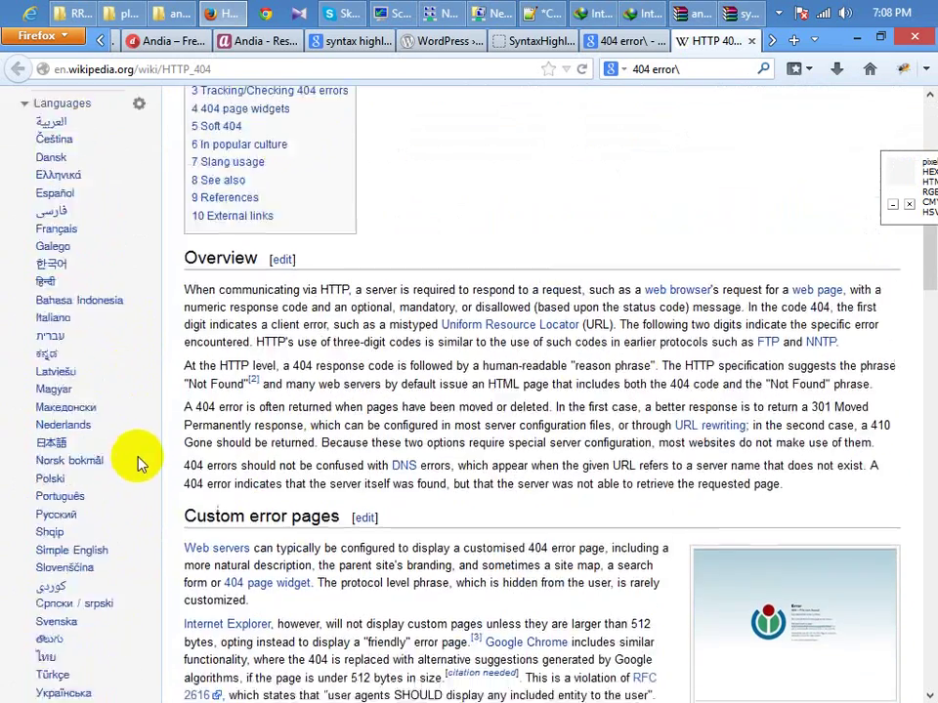
{"action": "scroll", "coordinate": [127, 486], "scroll_direction": "up", "scroll_amount": 8}
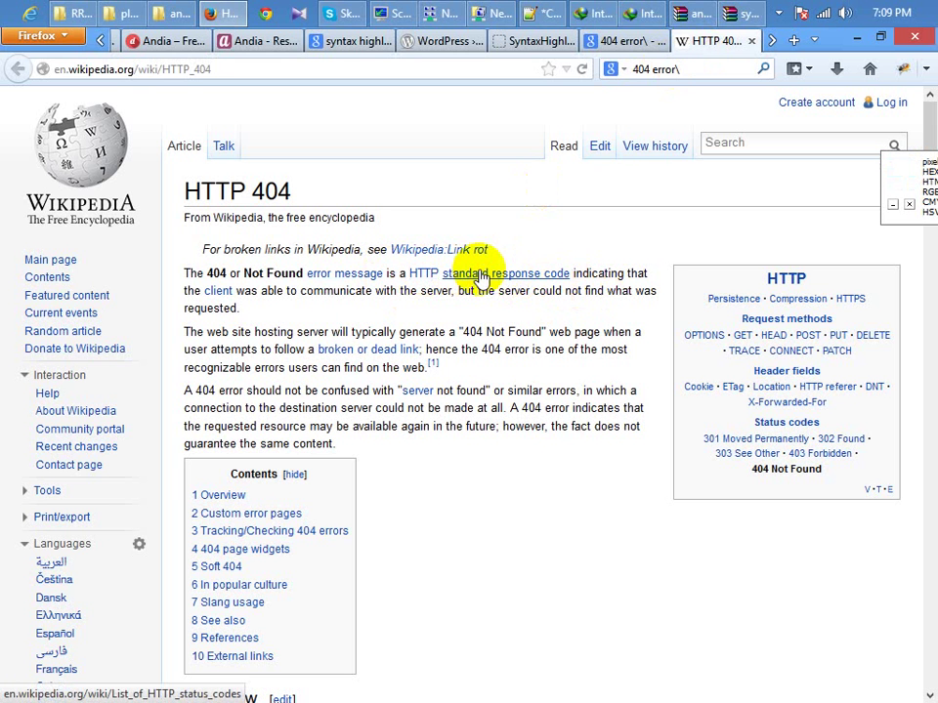
Open Wikipedia's list of HTTP status codes from the 404 article and read through the 1xx to 4xx code sections
{"action": "left_click", "coordinate": [480, 278]}
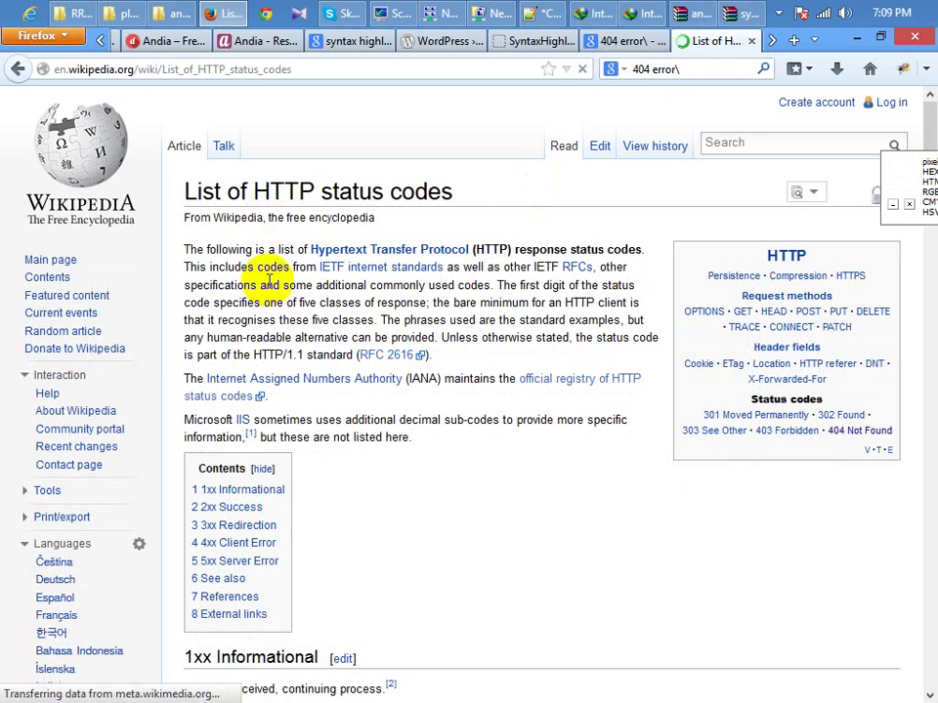
{"action": "left_click_drag", "start_coordinate": [253, 190], "coordinate": [517, 208]}
{"action": "scroll", "coordinate": [516, 205], "scroll_direction": "down", "scroll_amount": 6}
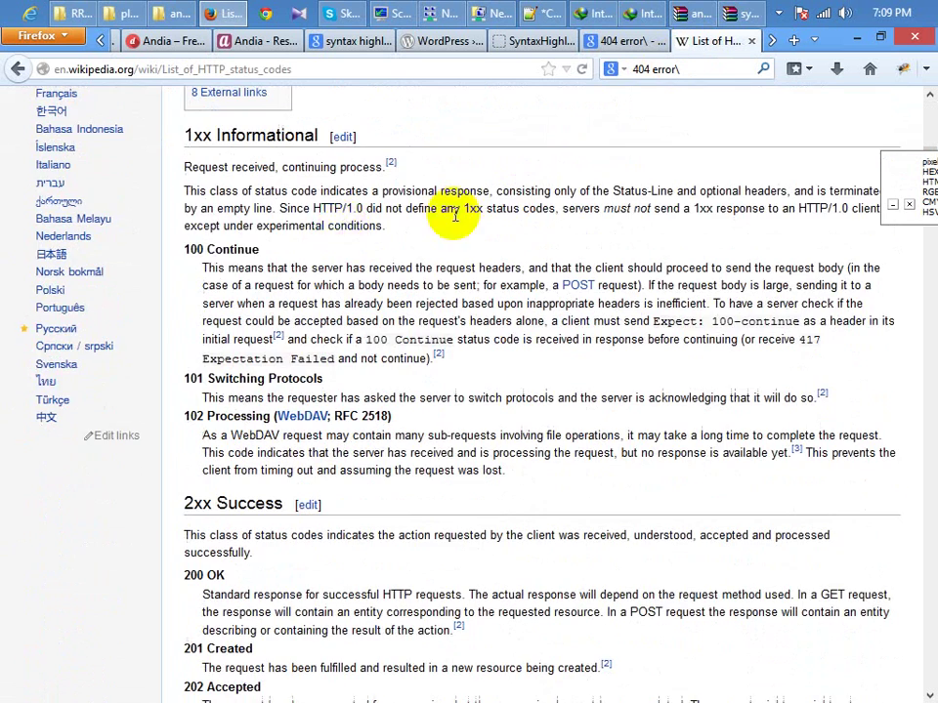
{"action": "left_click_drag", "start_coordinate": [191, 249], "coordinate": [262, 250]}
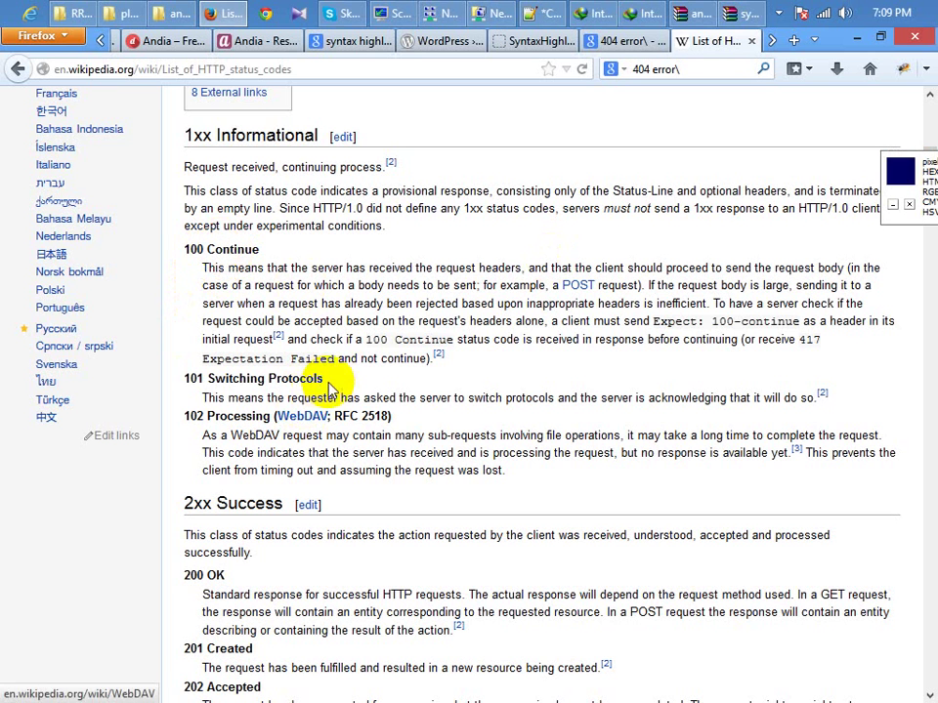
{"action": "scroll", "coordinate": [298, 376], "scroll_direction": "down", "scroll_amount": 5}
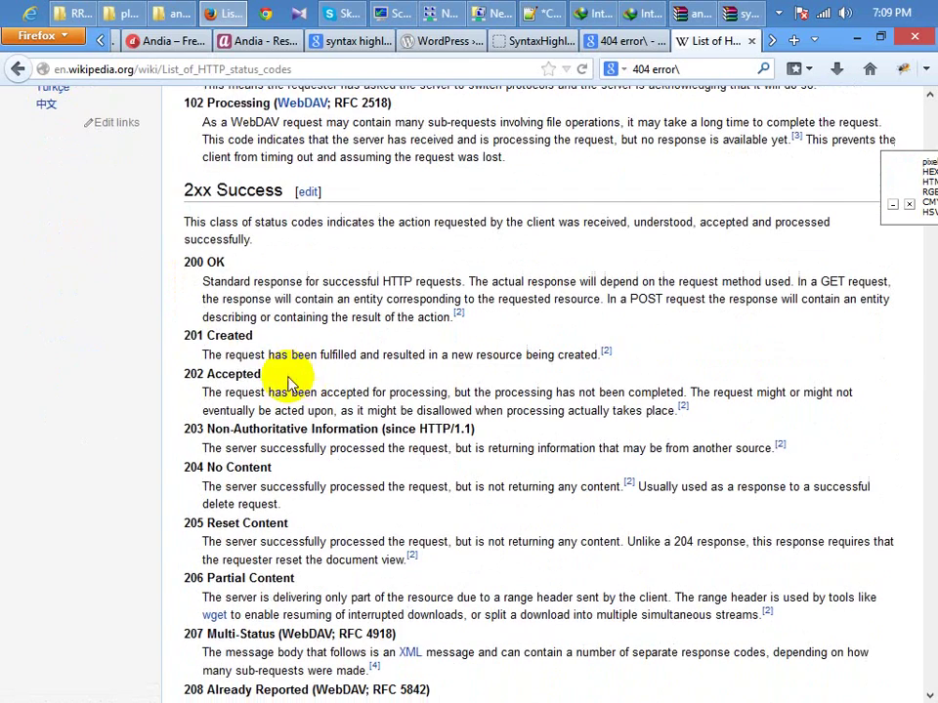
{"action": "left_click_drag", "start_coordinate": [191, 336], "coordinate": [252, 336]}
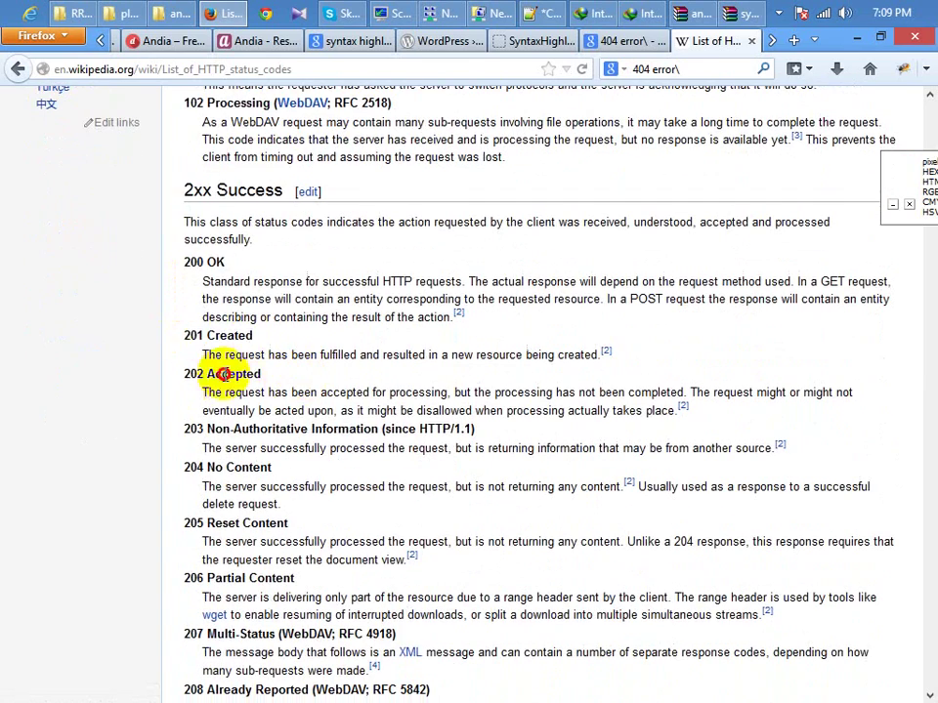
{"action": "left_click_drag", "start_coordinate": [189, 372], "coordinate": [261, 373]}
{"action": "scroll", "coordinate": [288, 396], "scroll_direction": "down", "scroll_amount": 10}
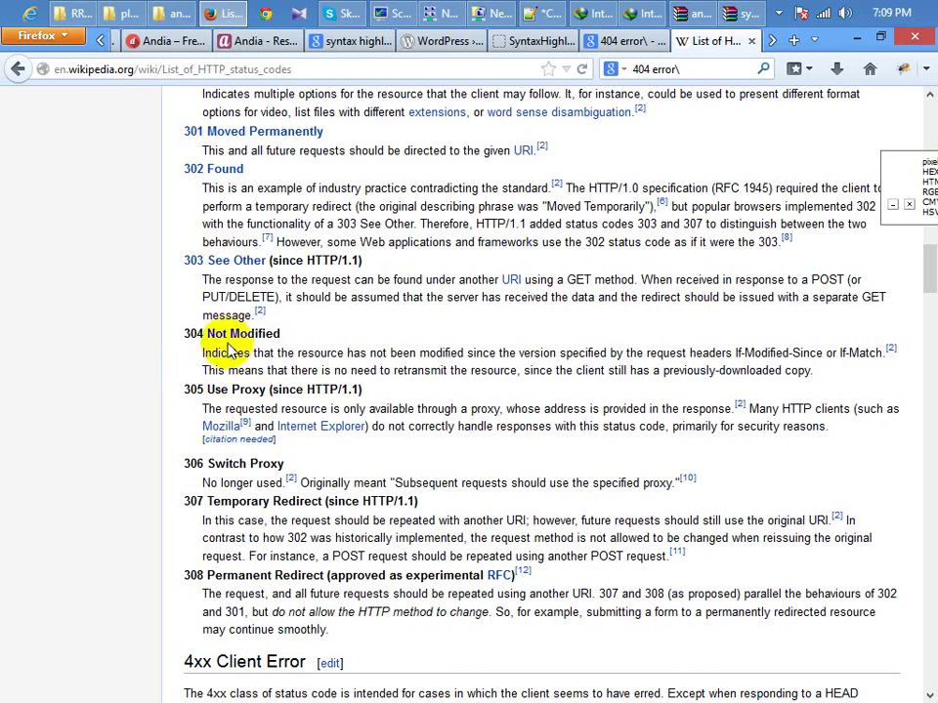
{"action": "left_click_drag", "start_coordinate": [291, 333], "coordinate": [201, 334]}
{"action": "scroll", "coordinate": [217, 383], "scroll_direction": "down", "scroll_amount": 15}
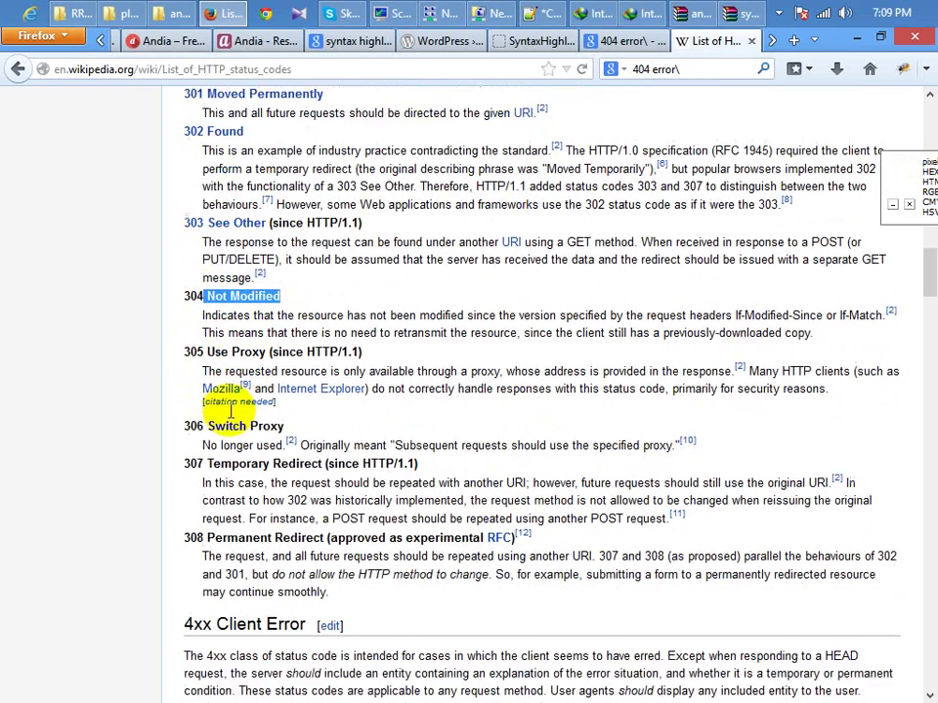
{"action": "scroll", "coordinate": [230, 402], "scroll_direction": "up", "scroll_amount": 1}
{"action": "scroll", "coordinate": [210, 367], "scroll_direction": "up", "scroll_amount": 5}
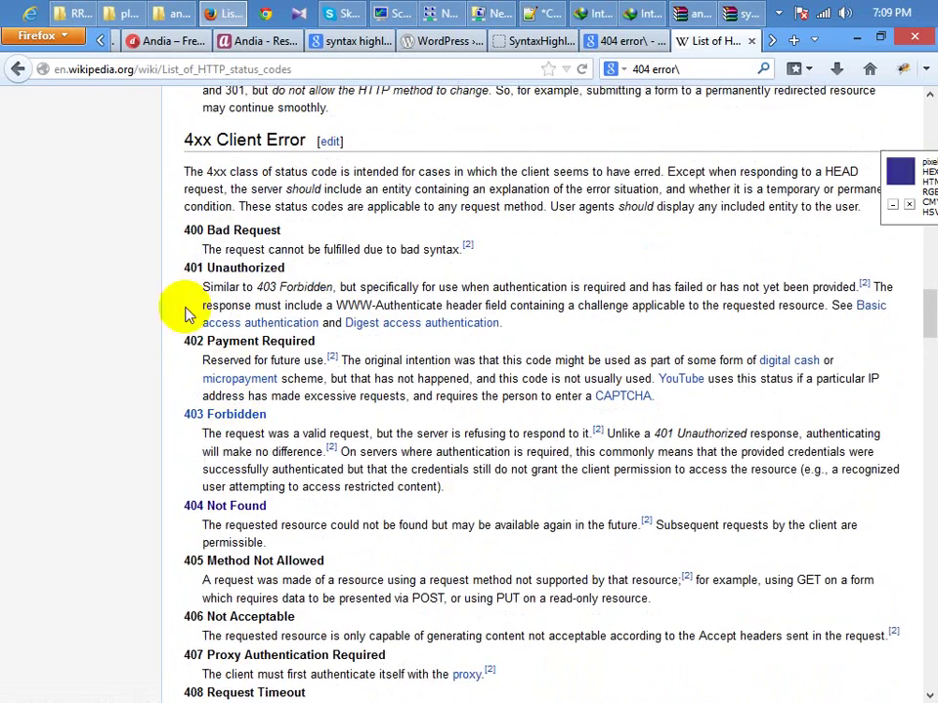
{"action": "left_click_drag", "start_coordinate": [188, 264], "coordinate": [252, 264]}
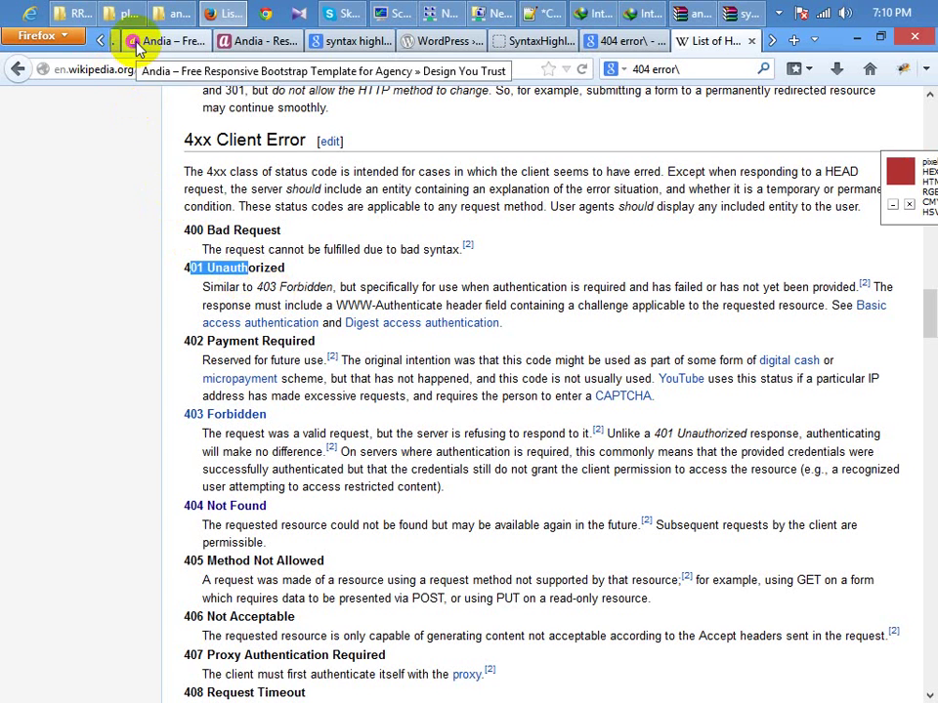
Switch to File Explorer, browse to wp-content/themes/ainda_evening in the ainda_evening site folder, and open page.php in Notepad++
{"action": "left_click", "coordinate": [122, 15]}
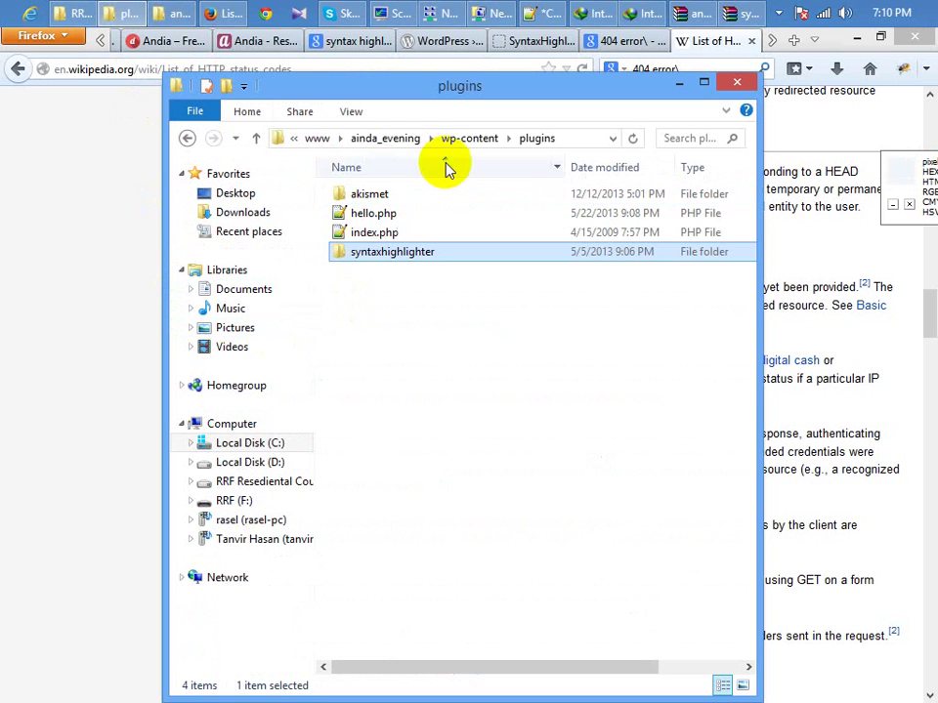
{"action": "left_click", "coordinate": [385, 139]}
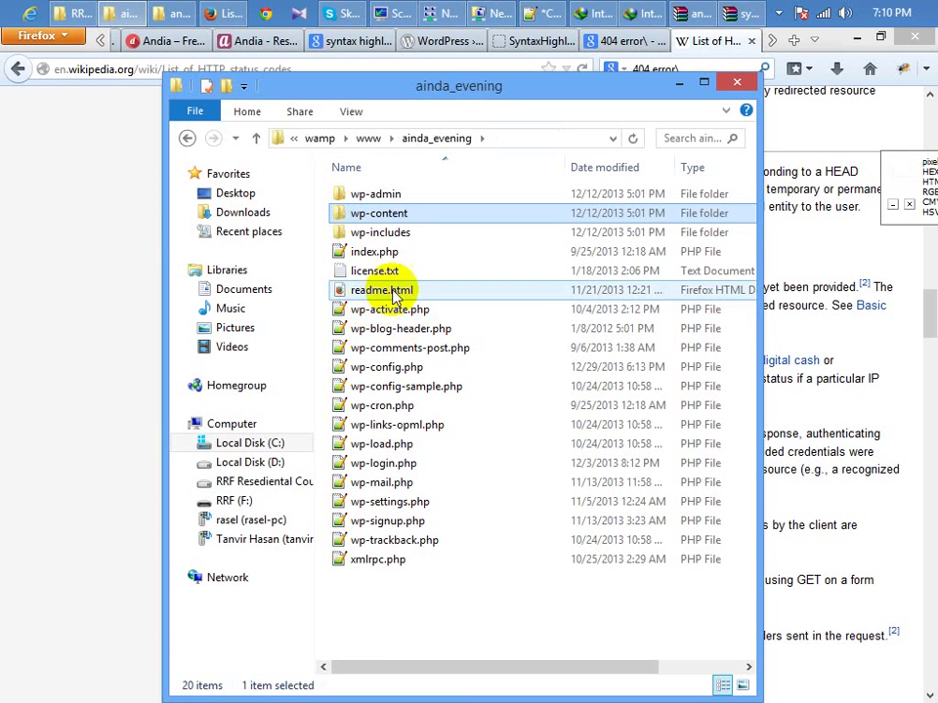
{"action": "double_click", "coordinate": [388, 213]}
{"action": "double_click", "coordinate": [370, 196]}
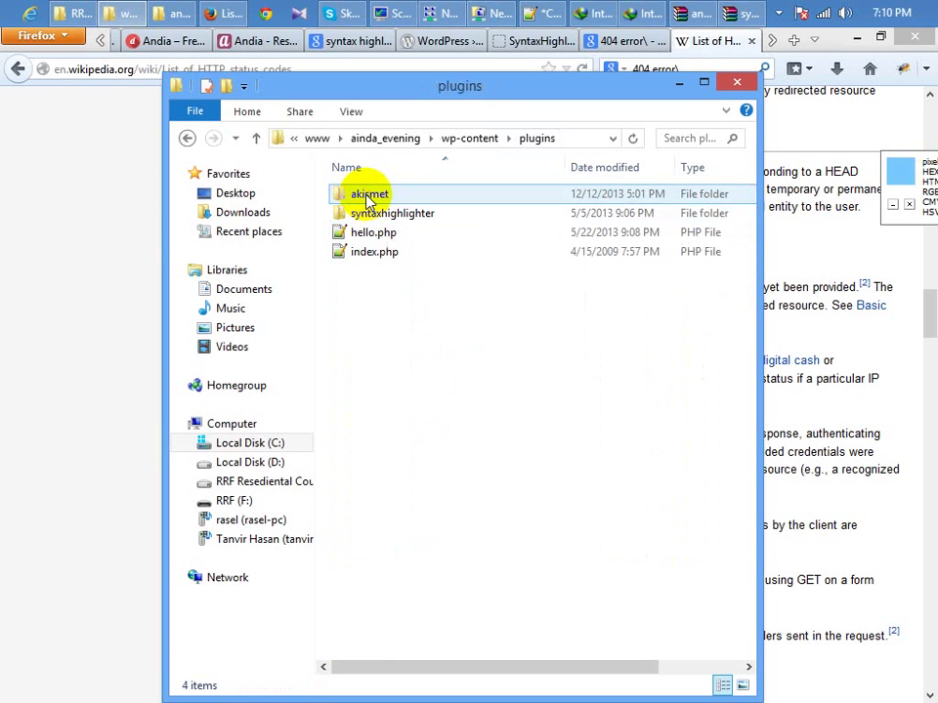
{"action": "left_click", "coordinate": [442, 139]}
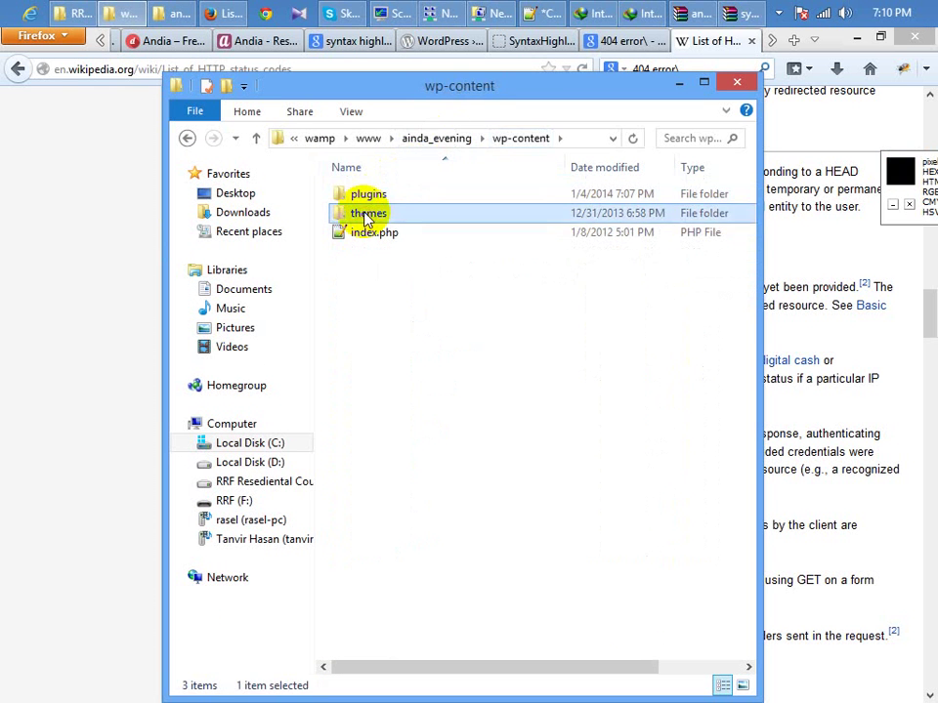
{"action": "double_click", "coordinate": [369, 213]}
{"action": "double_click", "coordinate": [377, 194]}
{"action": "left_click", "coordinate": [410, 429]}
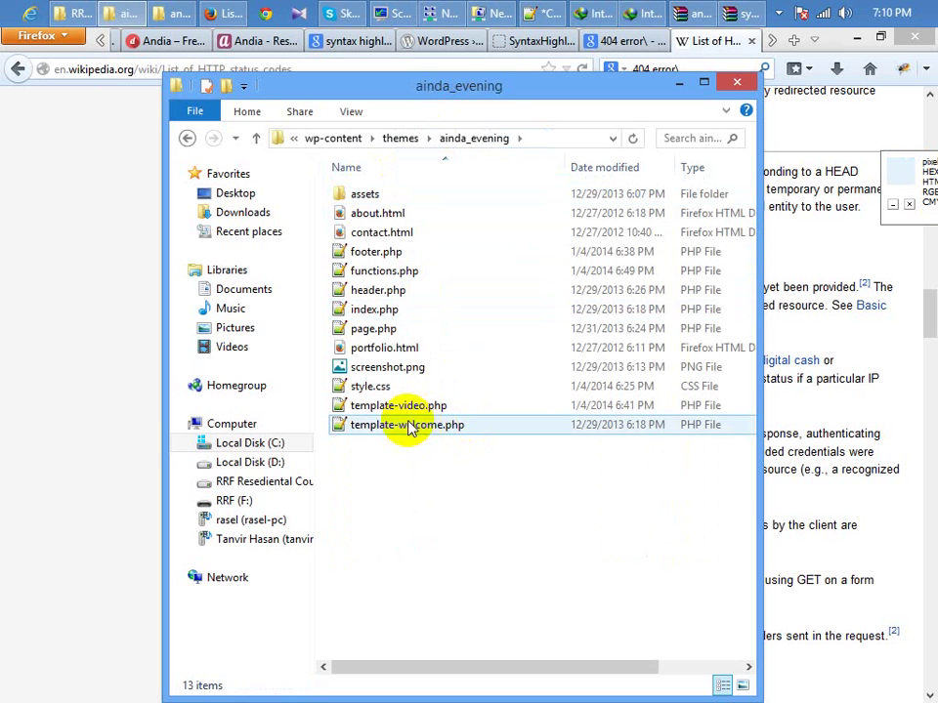
{"action": "left_click", "coordinate": [381, 330]}
{"action": "double_click", "coordinate": [374, 330]}
{"action": "scroll", "coordinate": [387, 444], "scroll_direction": "up", "scroll_amount": 5}
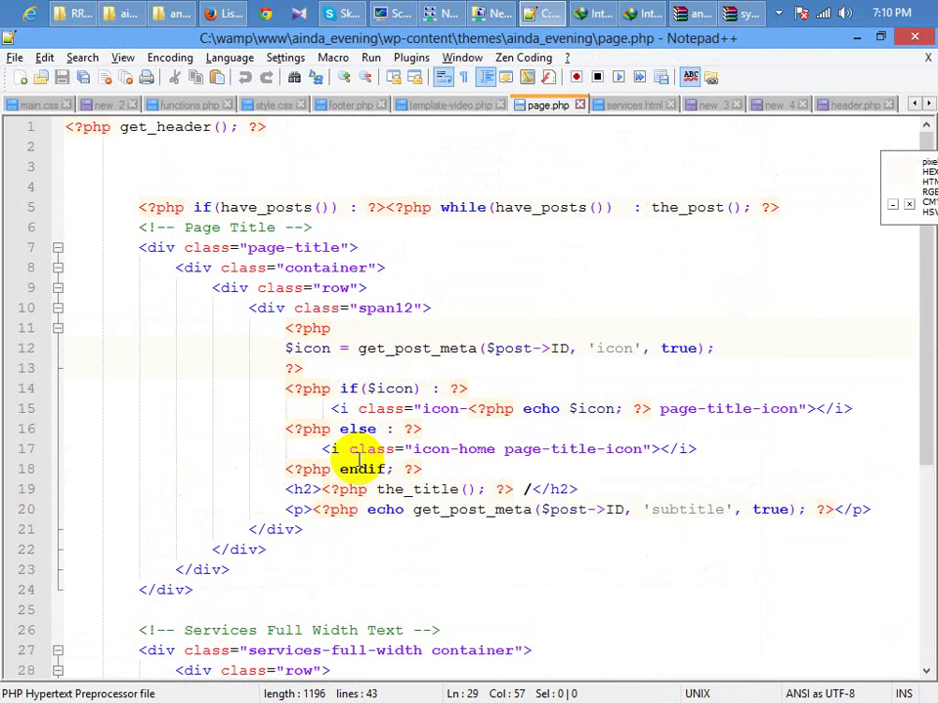
Duplicate the $icon assignment line in page.php's page title block and select the get_post_meta call in the copy
{"action": "double_click", "coordinate": [287, 368]}
{"action": "left_click", "coordinate": [360, 348]}
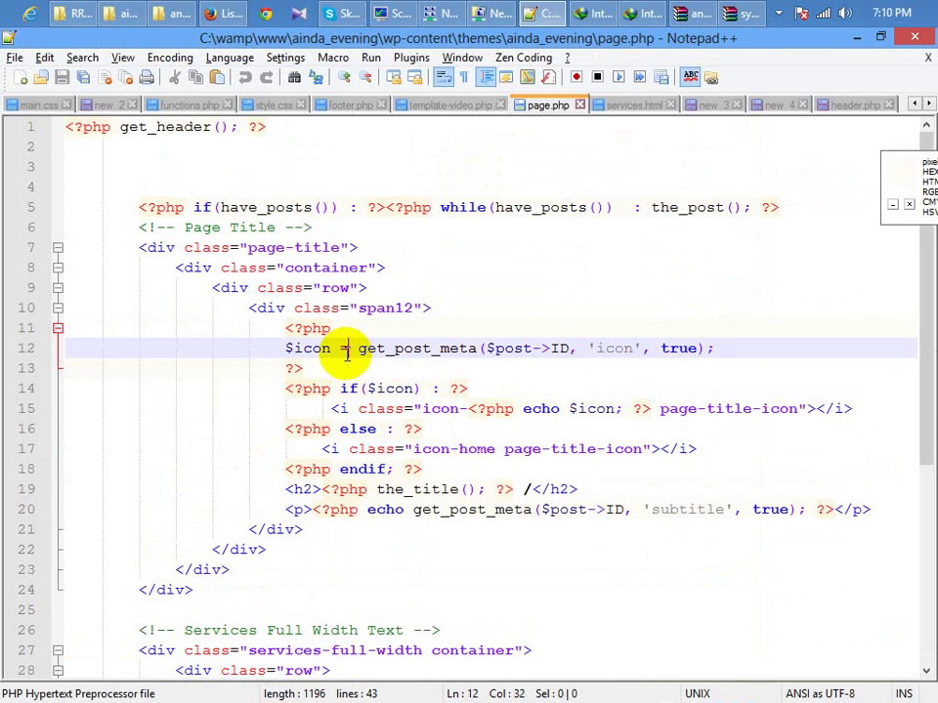
{"action": "key", "text": "ctrl+d"}
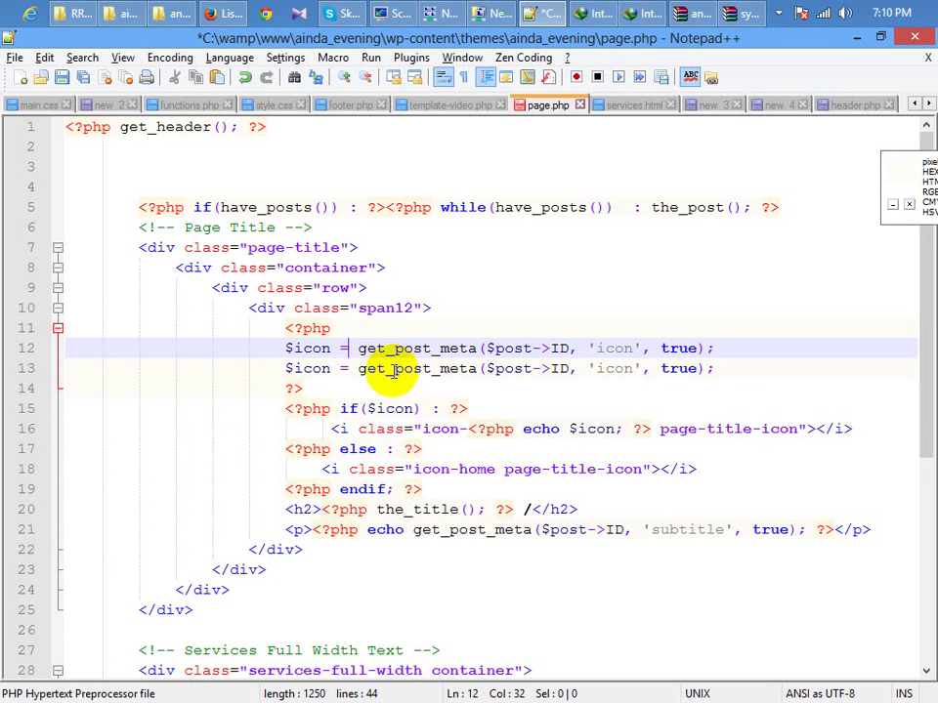
{"action": "left_click_drag", "start_coordinate": [359, 368], "coordinate": [702, 372]}
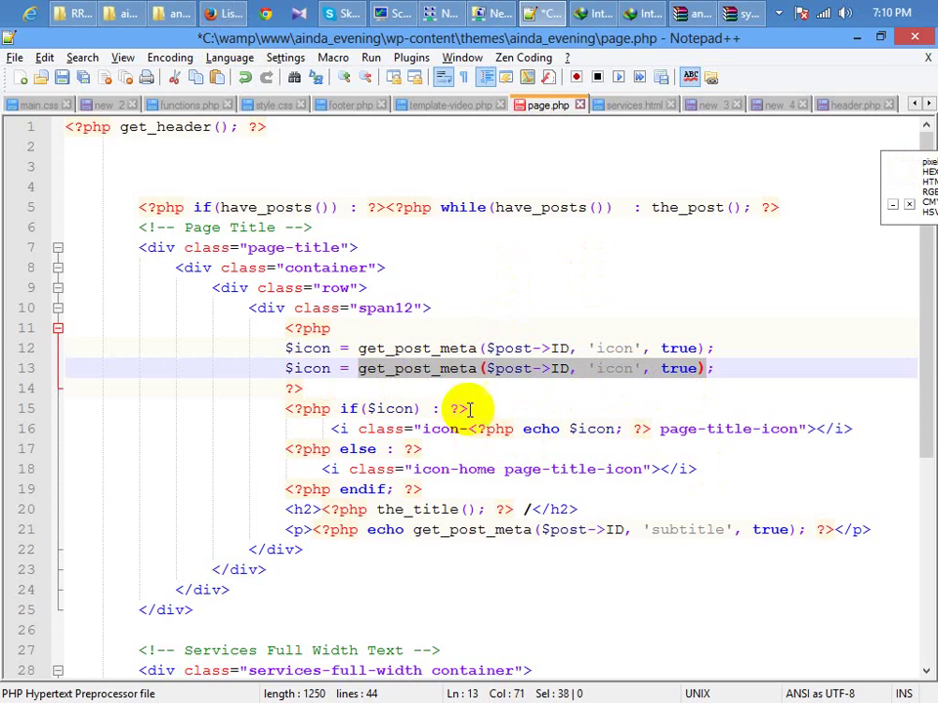
{"action": "left_click", "coordinate": [235, 12]}
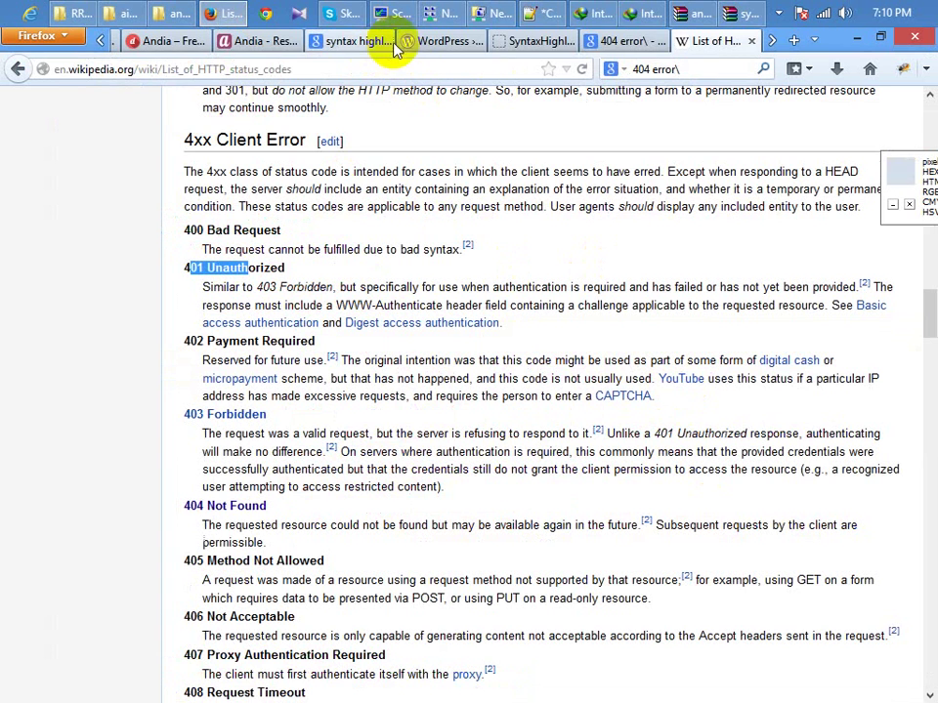
{"action": "left_click", "coordinate": [341, 67]}
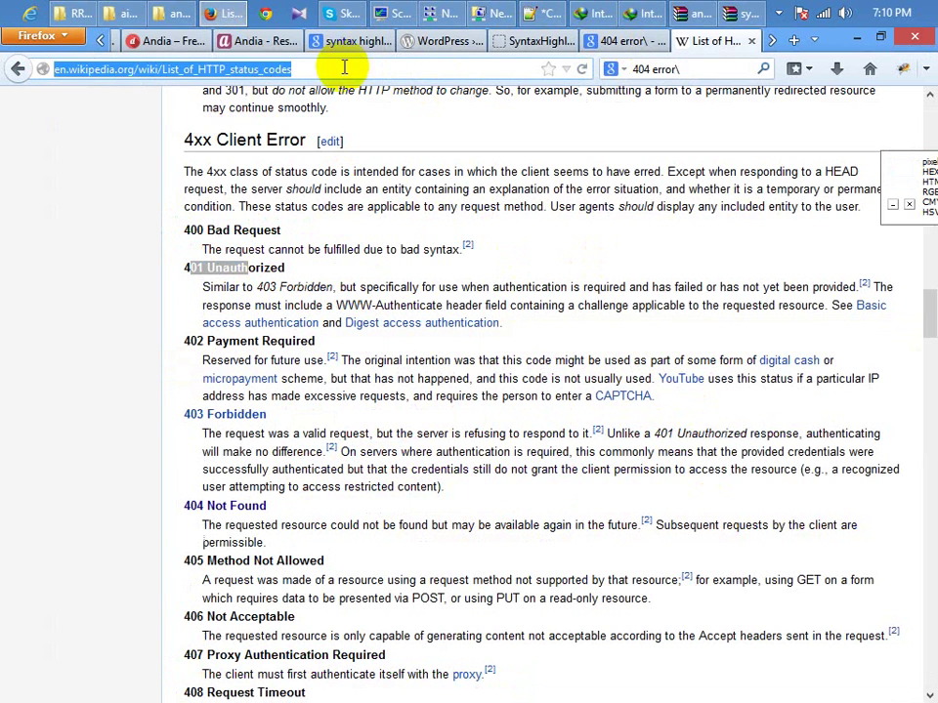
{"action": "left_click", "coordinate": [232, 12]}
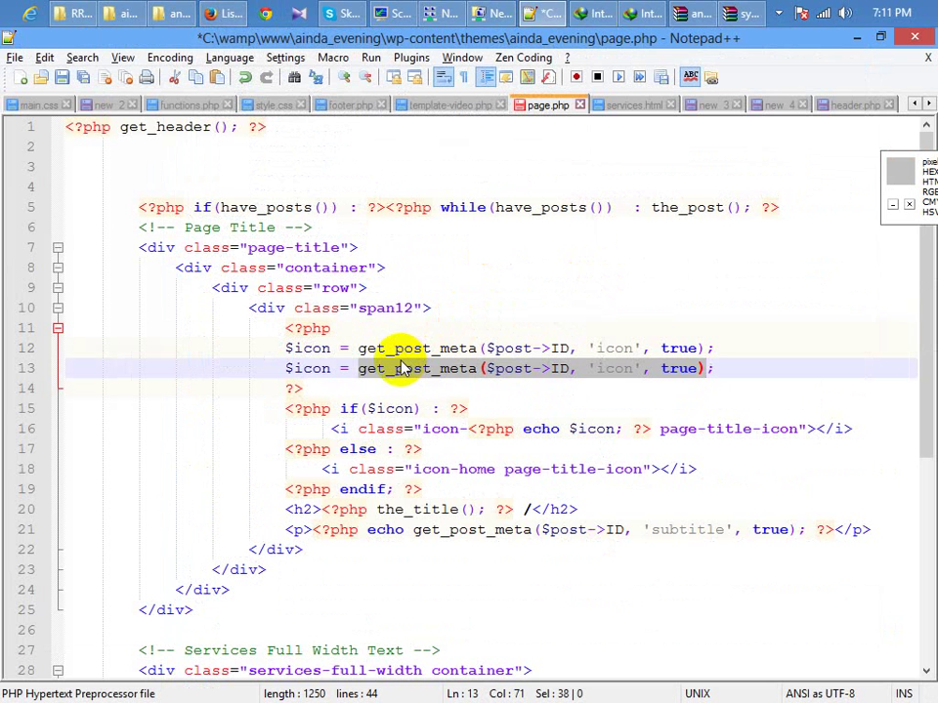
Search Everything for "brightp", open the brightpage.1.5.zip theme archive, and open post-excerpt.php from its brightpage folder
{"action": "left_click", "coordinate": [778, 12]}
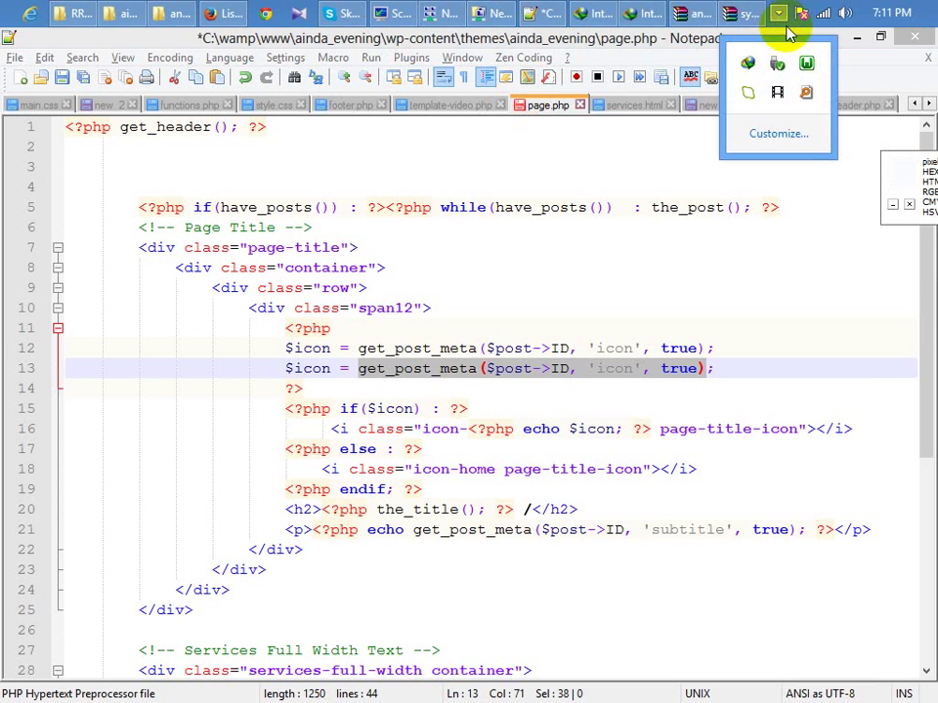
{"action": "left_click", "coordinate": [806, 92]}
{"action": "type", "text": "brightp"}
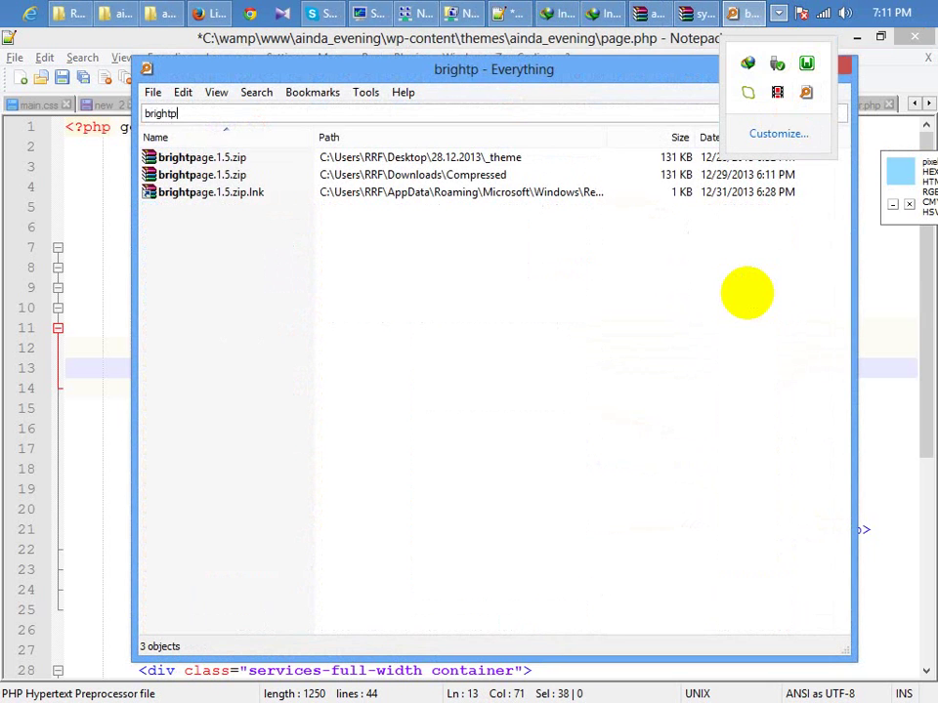
{"action": "double_click", "coordinate": [209, 157]}
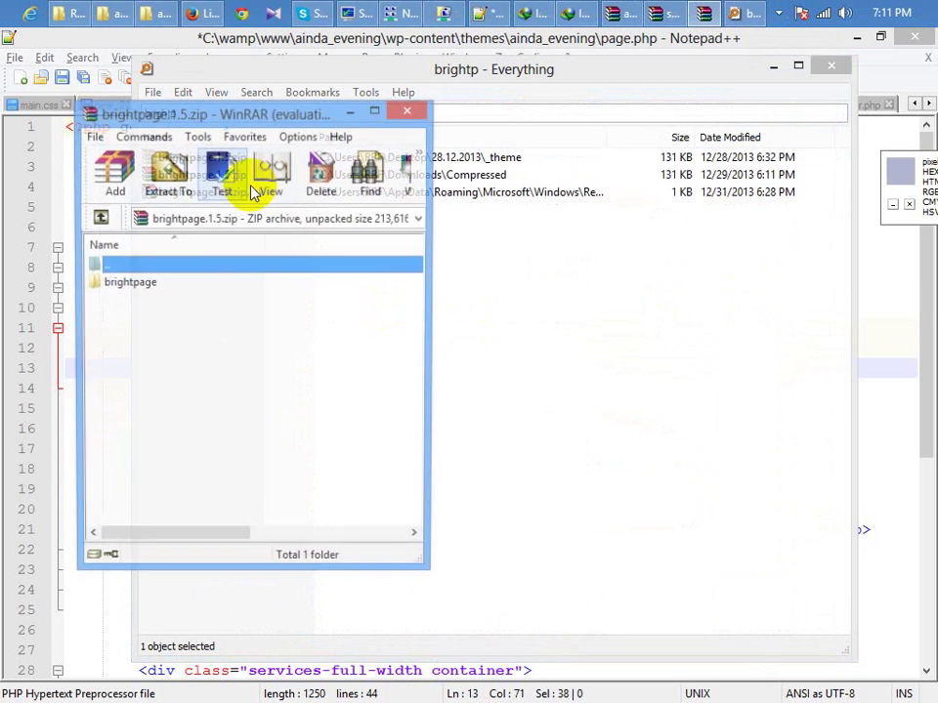
{"action": "double_click", "coordinate": [142, 284]}
{"action": "scroll", "coordinate": [209, 371], "scroll_direction": "down", "scroll_amount": 5}
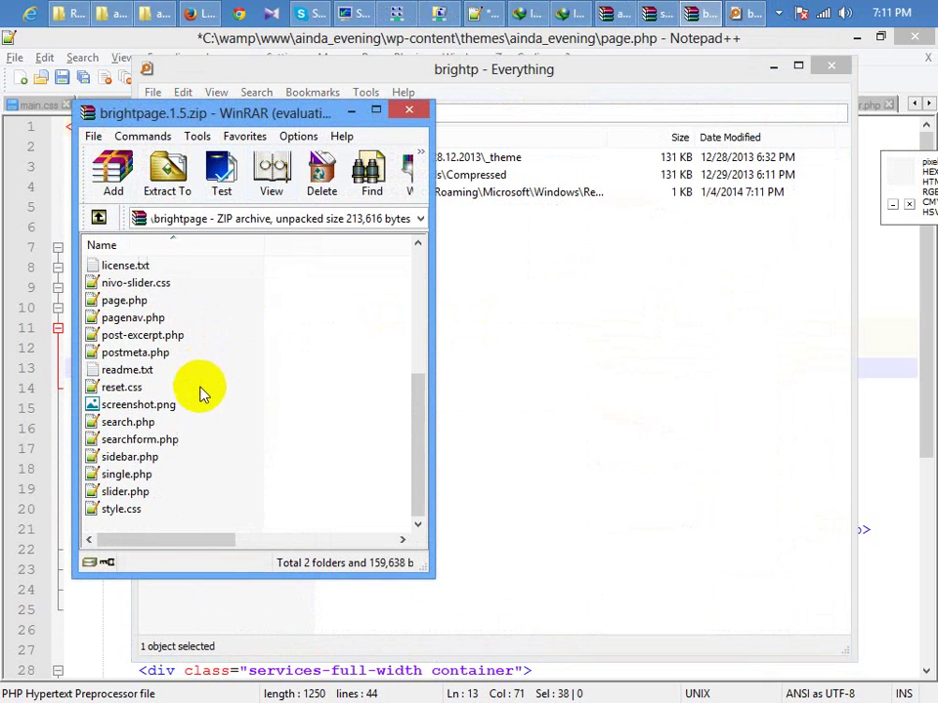
{"action": "double_click", "coordinate": [141, 336]}
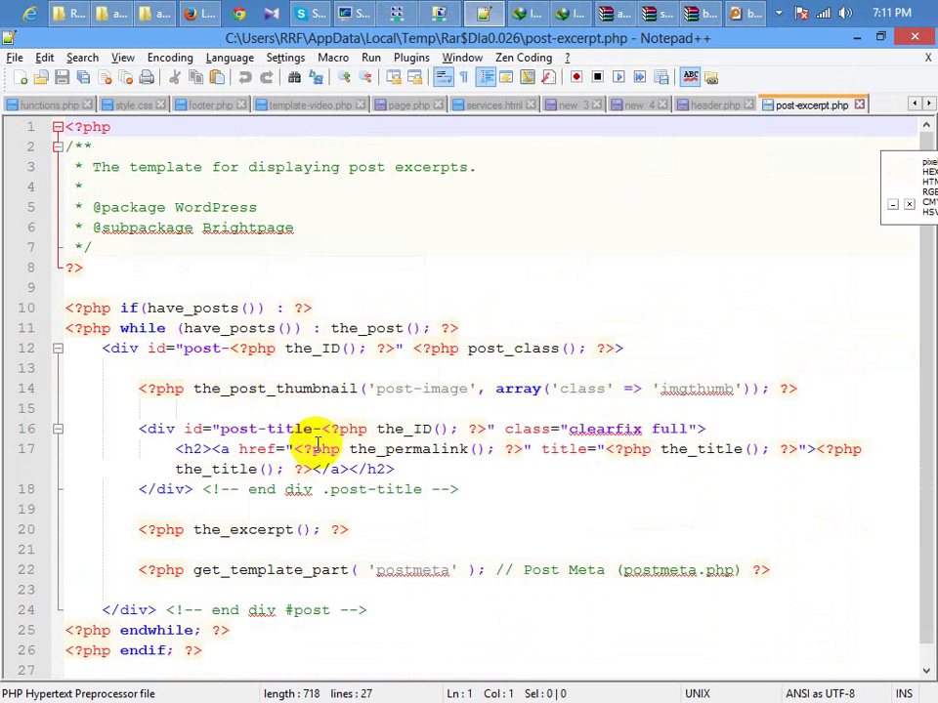
Copy the the_post_thumbnail('post-image', array('class' => 'imgthumb')); call and replace the selected get_post_meta call in page.php with it
{"action": "left_click_drag", "start_coordinate": [193, 388], "coordinate": [767, 388]}
{"action": "key", "text": "ctrl+c"}
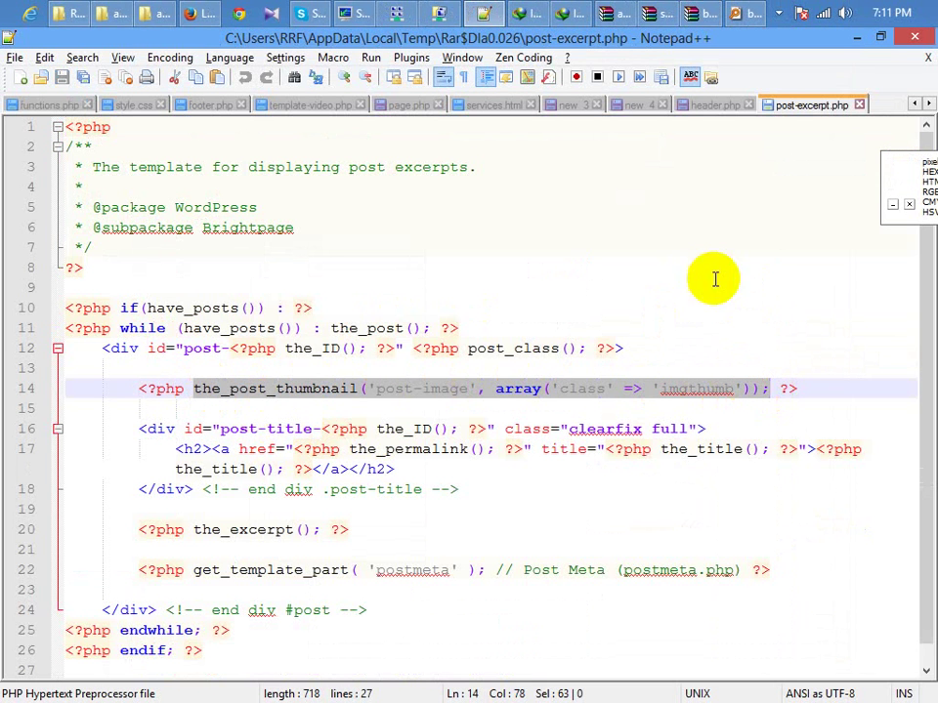
{"action": "left_click", "coordinate": [408, 106]}
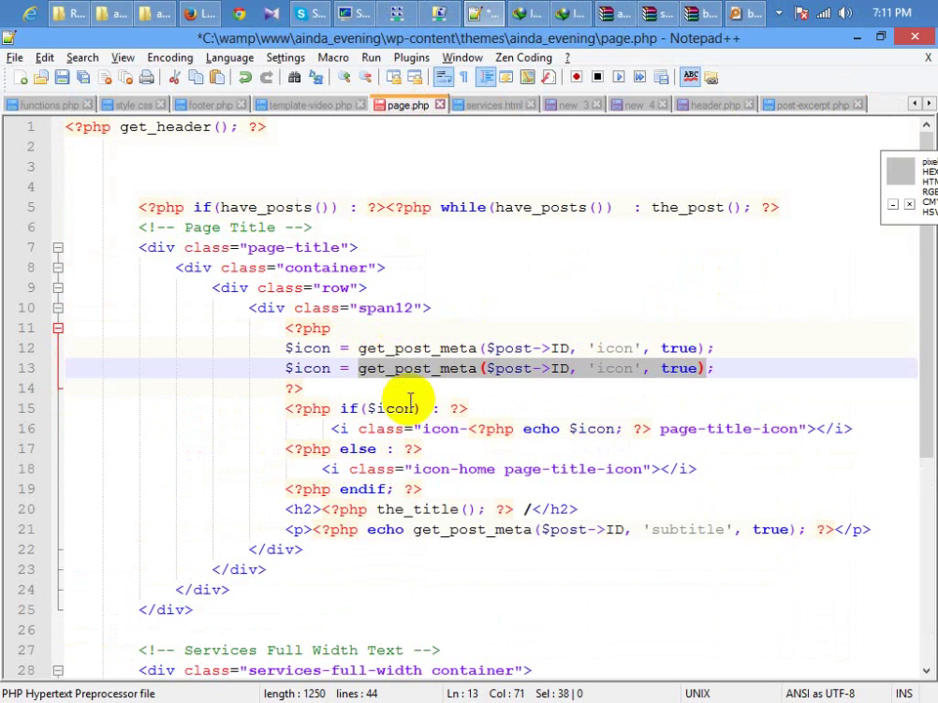
{"action": "key", "text": "ctrl+v"}
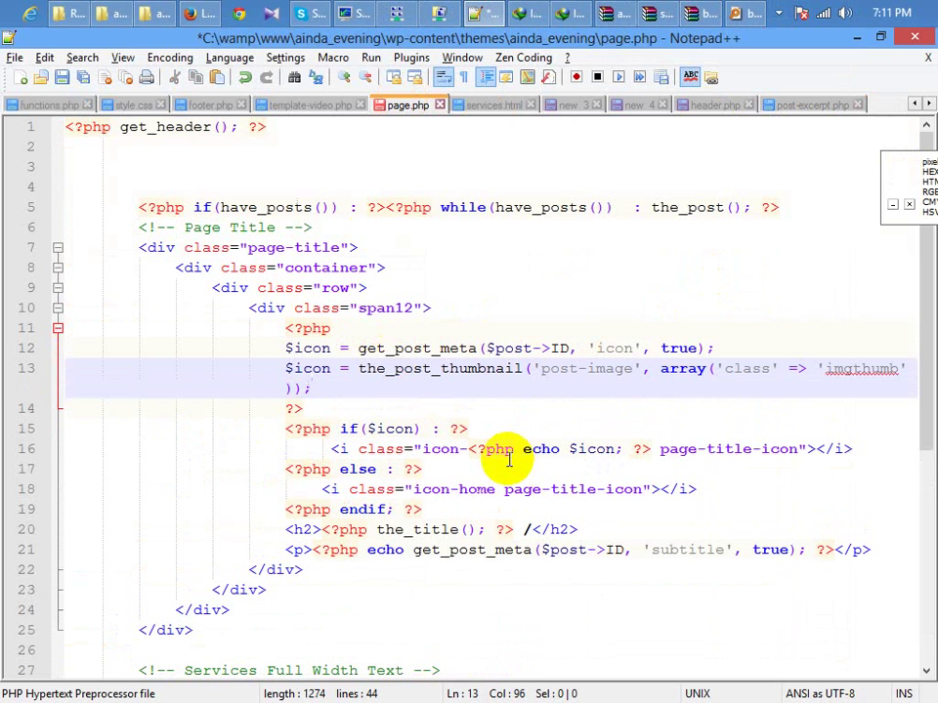
Rename the variable assigned to the_post_thumbnail in page.php to $f_image and select its thumbnail call
{"action": "double_click", "coordinate": [311, 369]}
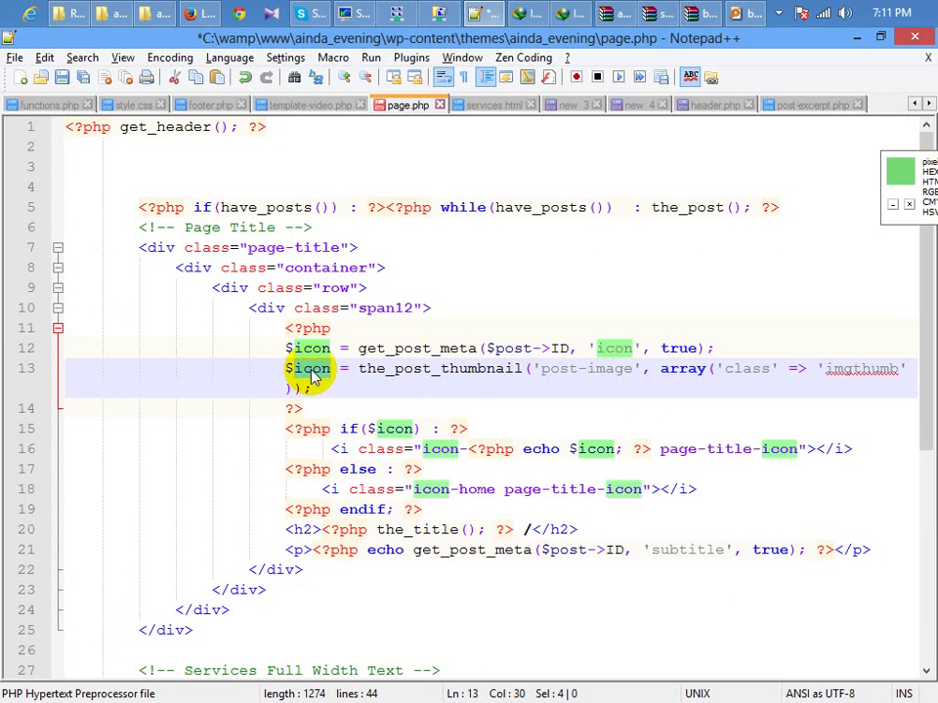
{"action": "type", "text": "img"}
{"action": "key", "text": "BackSpace"}
{"action": "key", "text": "BackSpace"}
{"action": "key", "text": "BackSpace"}
{"action": "type", "text": "fi"}
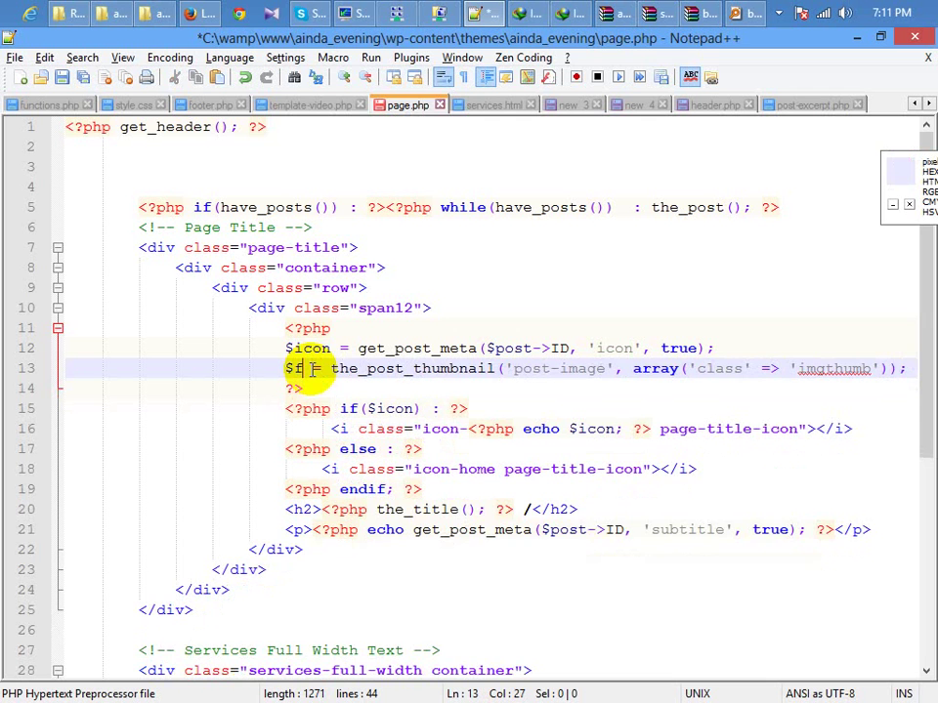
{"action": "type", "text": "image"}
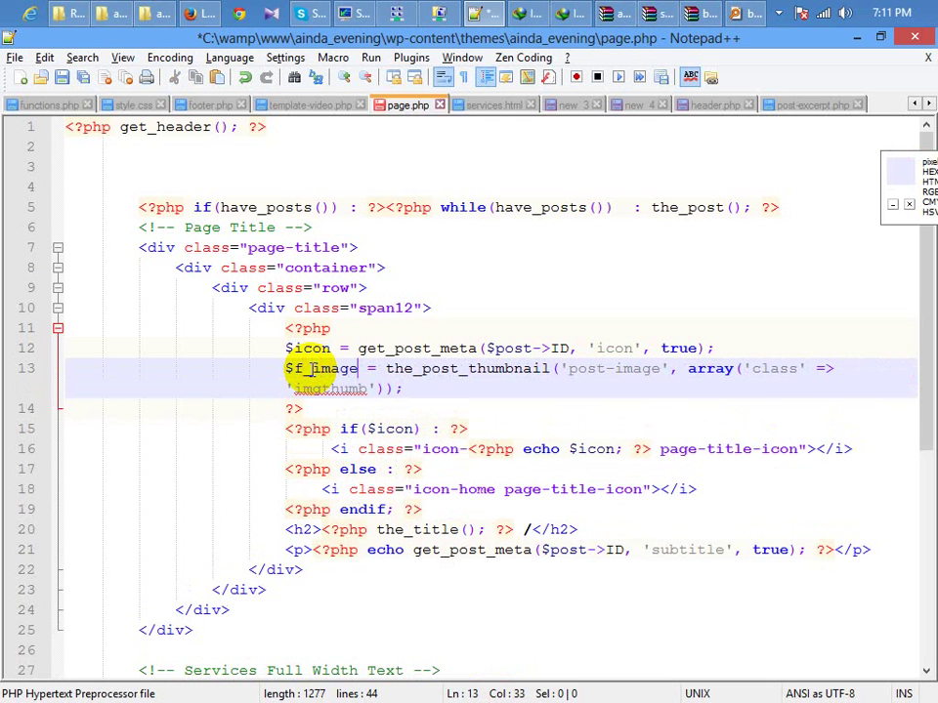
{"action": "left_click_drag", "start_coordinate": [404, 387], "coordinate": [389, 374]}
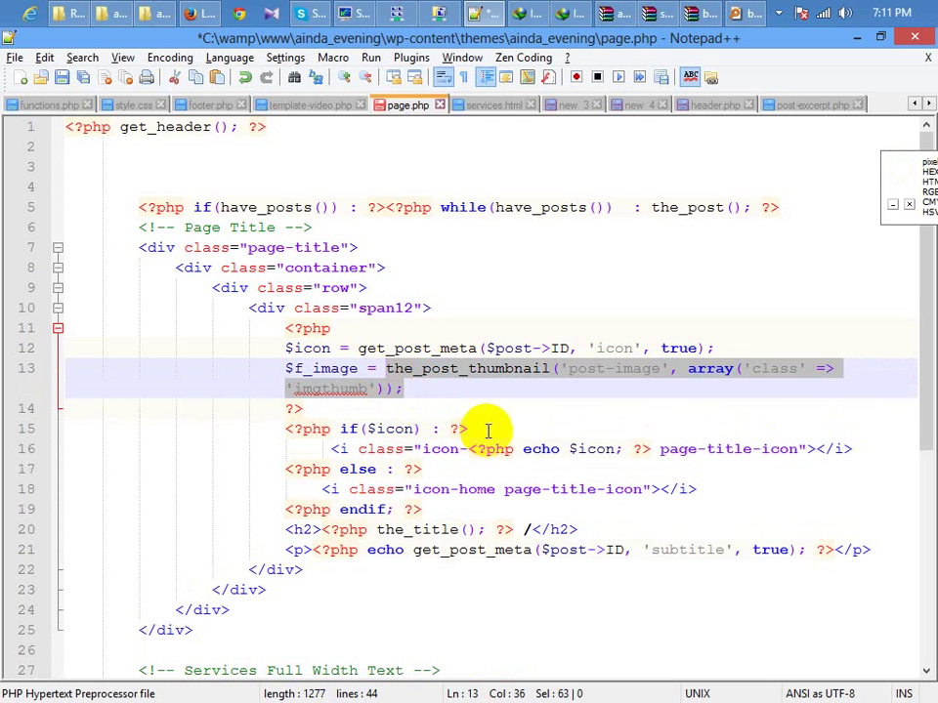
Duplicate the if($icon)/else/endif block above the original in page.php, separating the two blocks with blank lines
{"action": "left_click", "coordinate": [400, 408]}
{"action": "key", "text": "Return"}
{"action": "key", "text": "Return"}
{"action": "key", "text": "Return"}
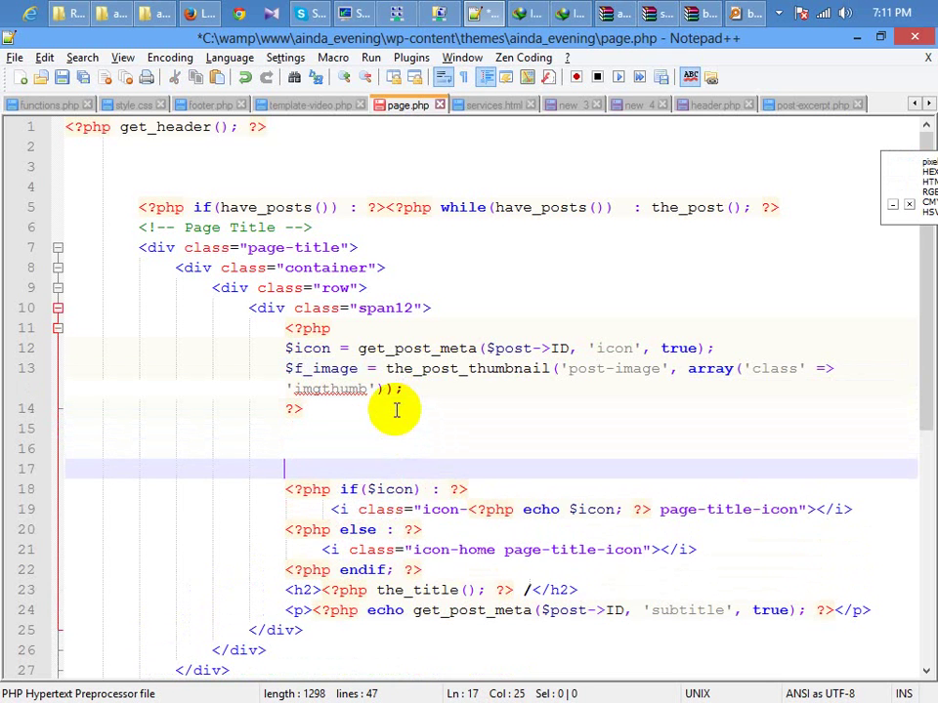
{"action": "left_click", "coordinate": [422, 569]}
{"action": "left_click", "coordinate": [46, 489], "text": "shift"}
{"action": "key", "text": "ctrl+c"}
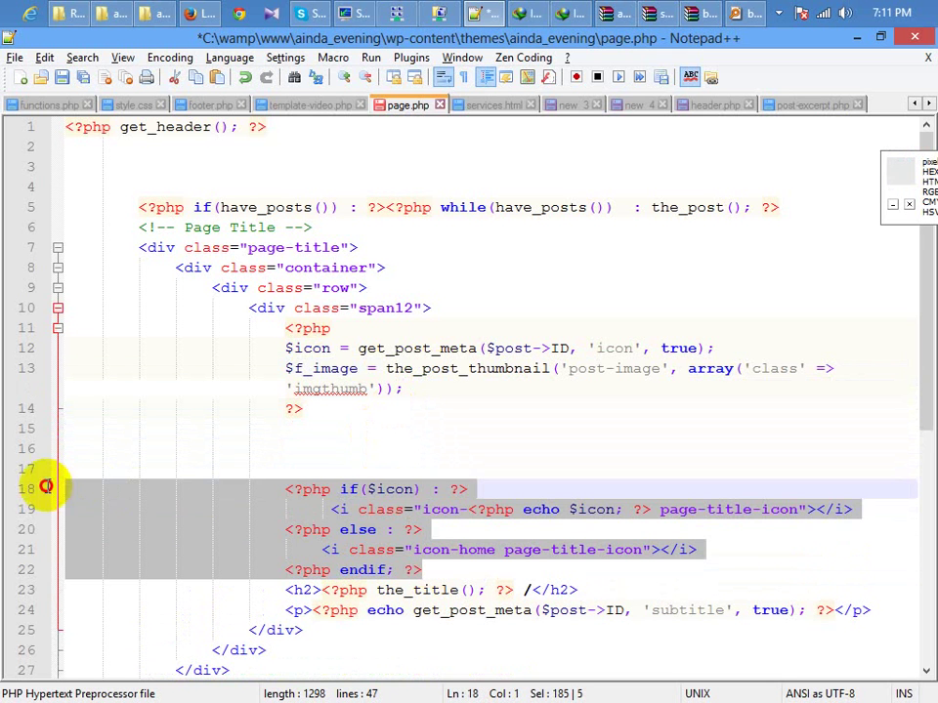
{"action": "left_click", "coordinate": [382, 447]}
{"action": "key", "text": "ctrl+v"}
{"action": "key", "text": "Return"}
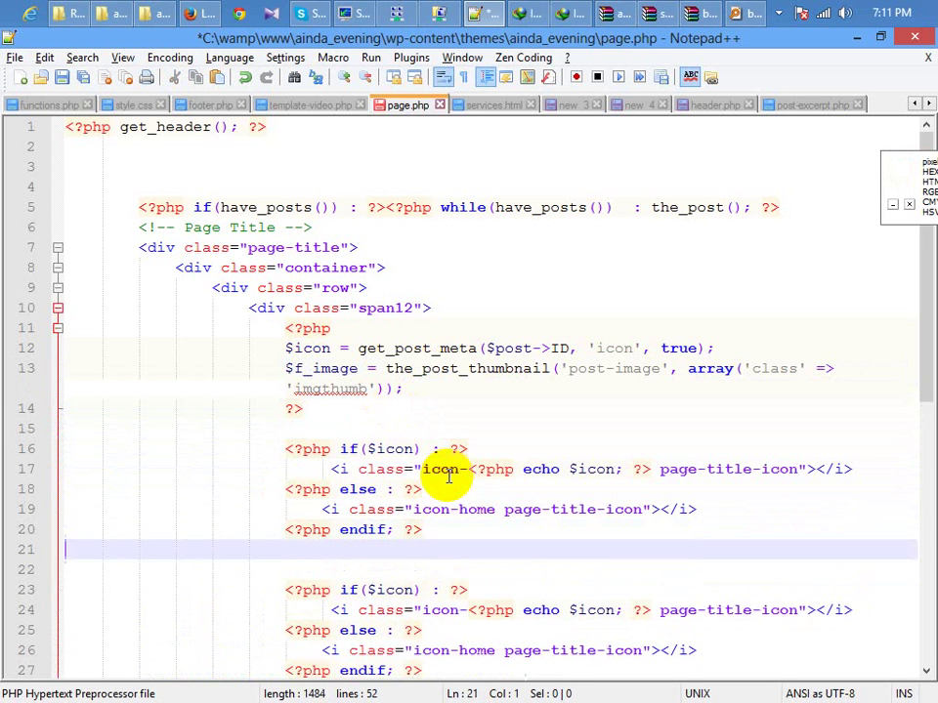
{"action": "key", "text": "Return"}
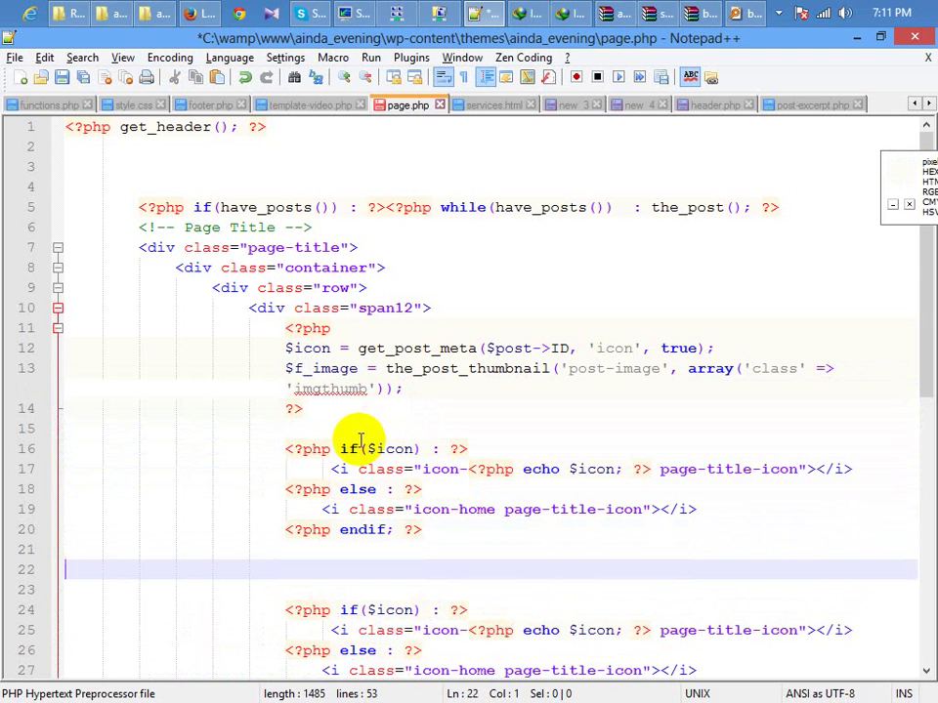
Replace the variable in the first if condition with $f_image, copied from its assignment
{"action": "double_click", "coordinate": [329, 369]}
{"action": "key", "text": "ctrl+c"}
{"action": "double_click", "coordinate": [395, 448]}
{"action": "key", "text": "ctrl+v"}
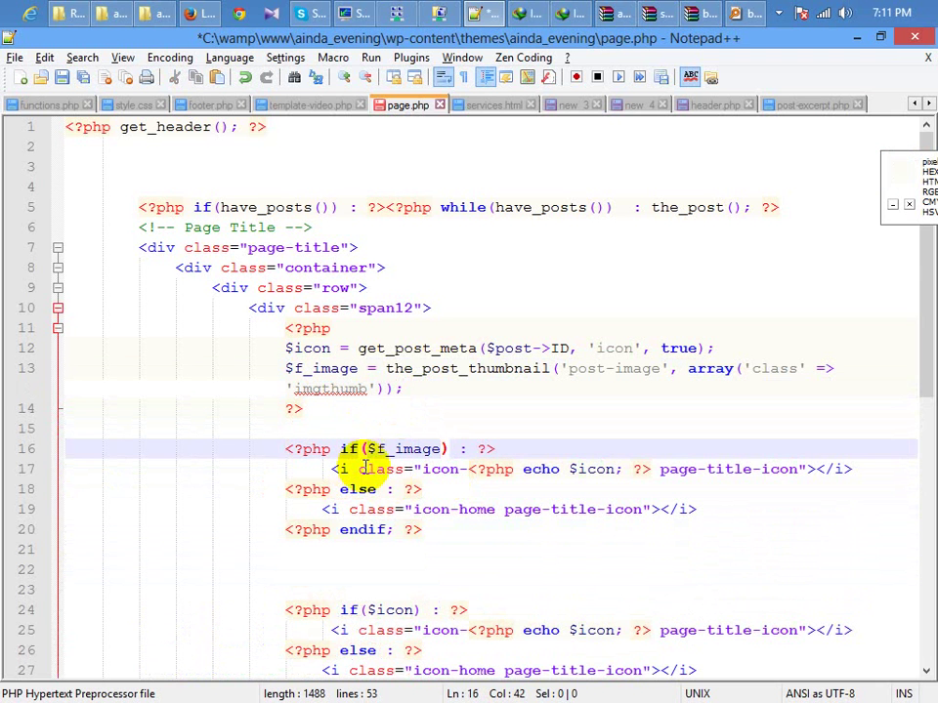
Replace the icon markup inside the if($f_image) branch with <?php echo $f_image; ?>
{"action": "left_click_drag", "start_coordinate": [333, 469], "coordinate": [392, 469]}
{"action": "left_click_drag", "start_coordinate": [672, 470], "coordinate": [874, 475]}
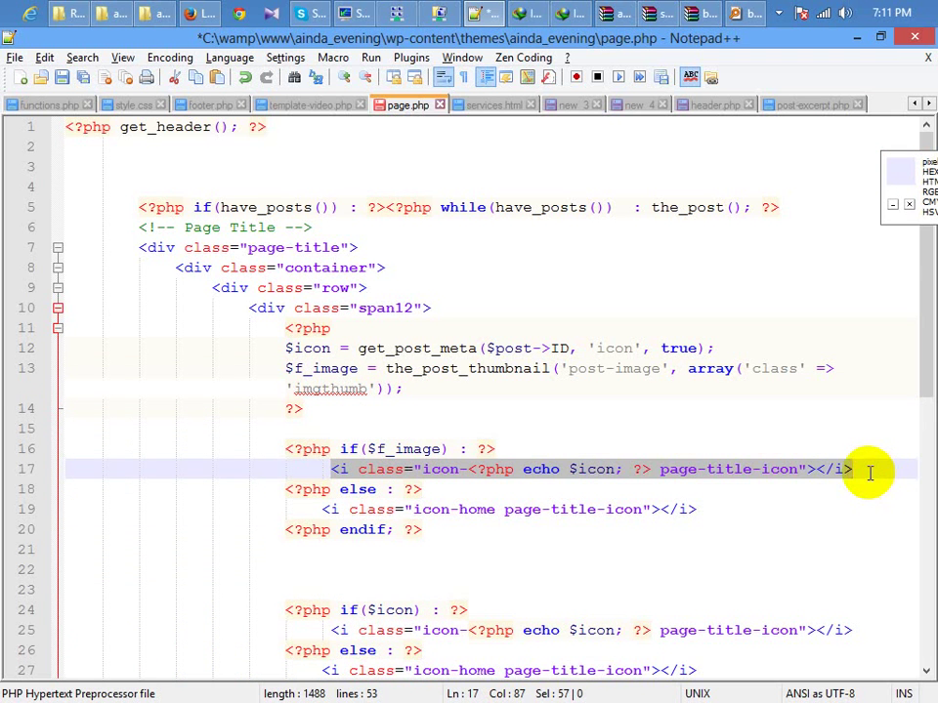
{"action": "type", "text": "<?php ech"}
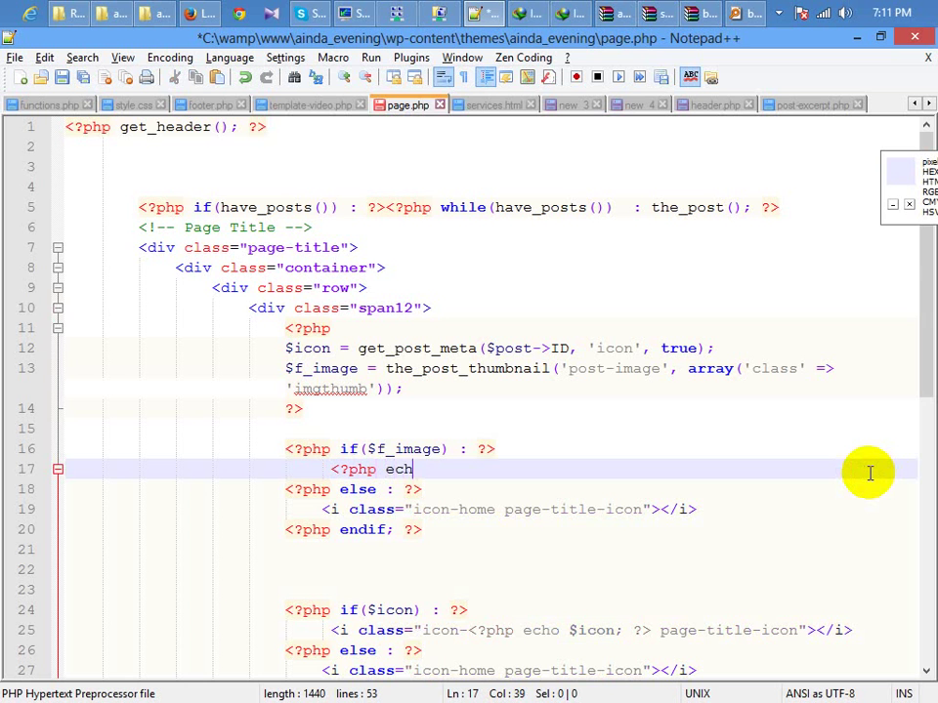
{"action": "type", "text": "o $"}
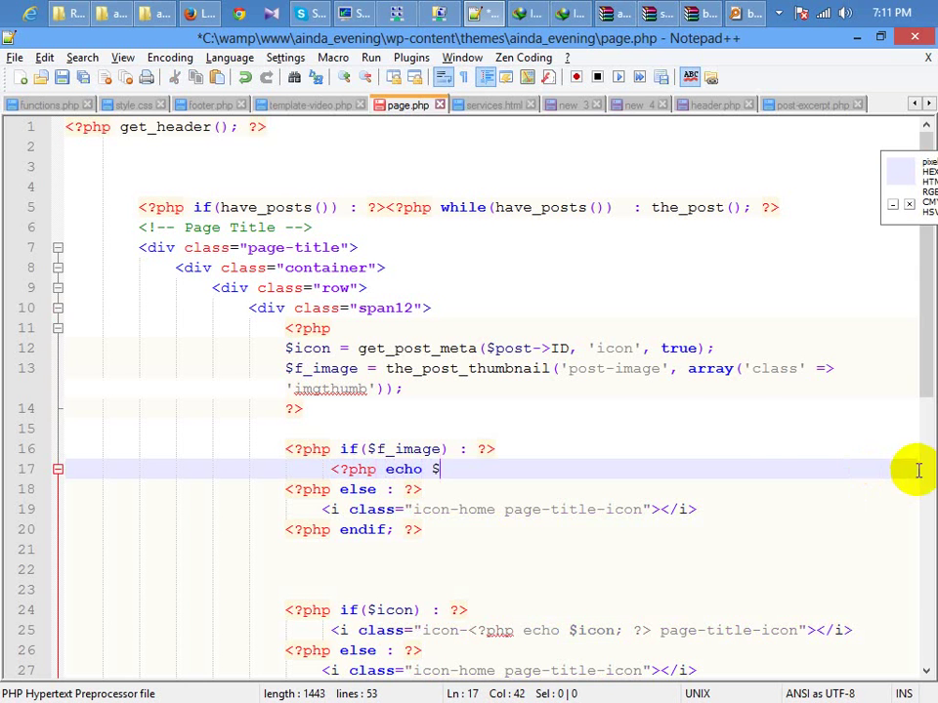
{"action": "double_click", "coordinate": [318, 370]}
{"action": "key", "text": "ctrl+c"}
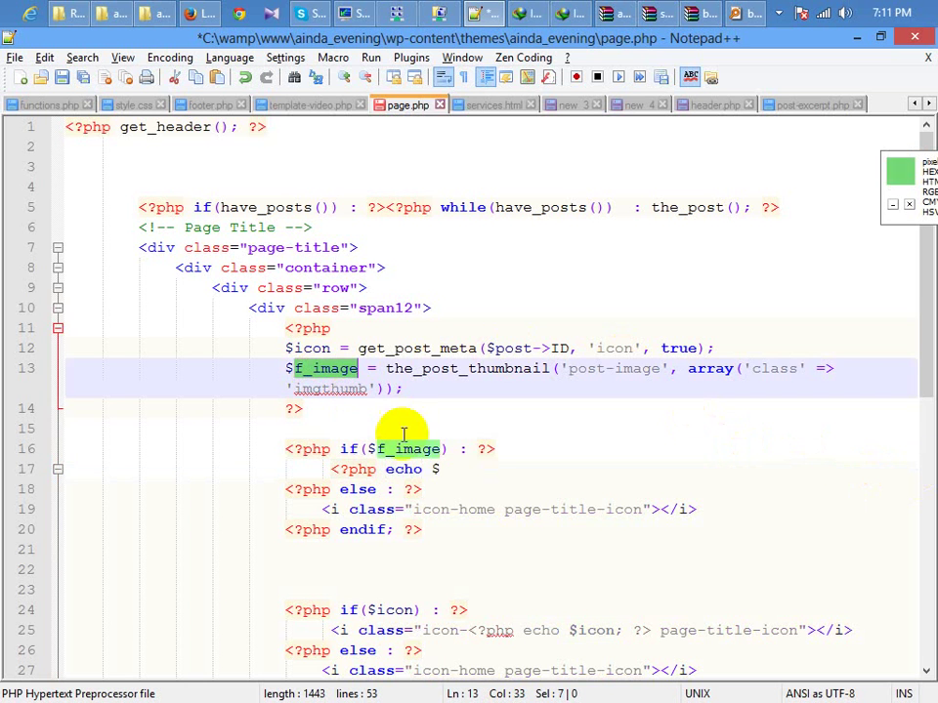
{"action": "left_click", "coordinate": [439, 470]}
{"action": "key", "text": "ctrl+v"}
{"action": "type", "text": "; "}
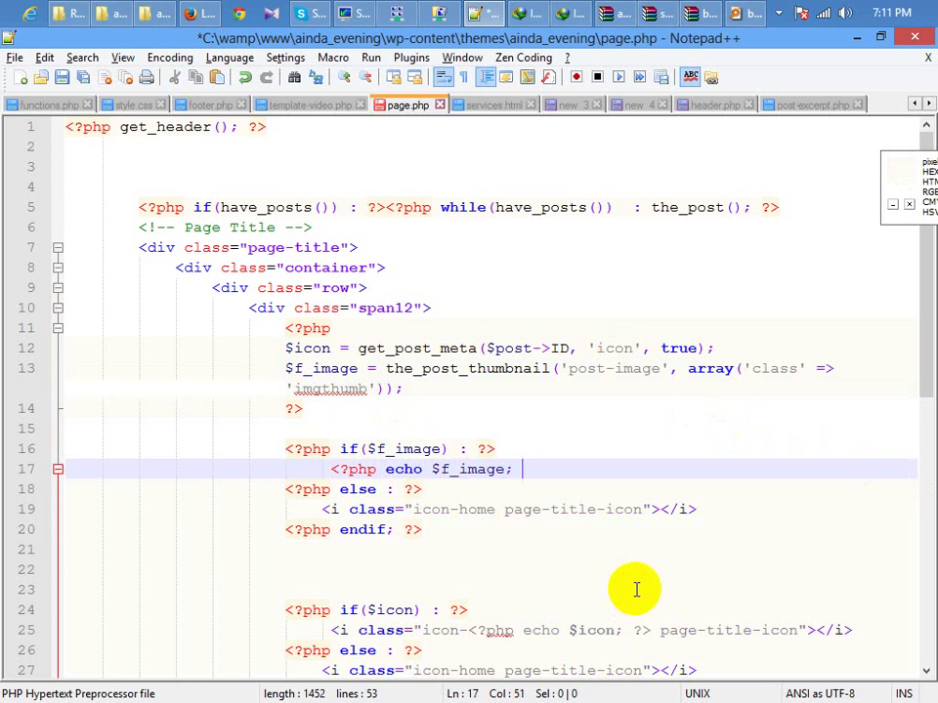
{"action": "type", "text": "?>"}
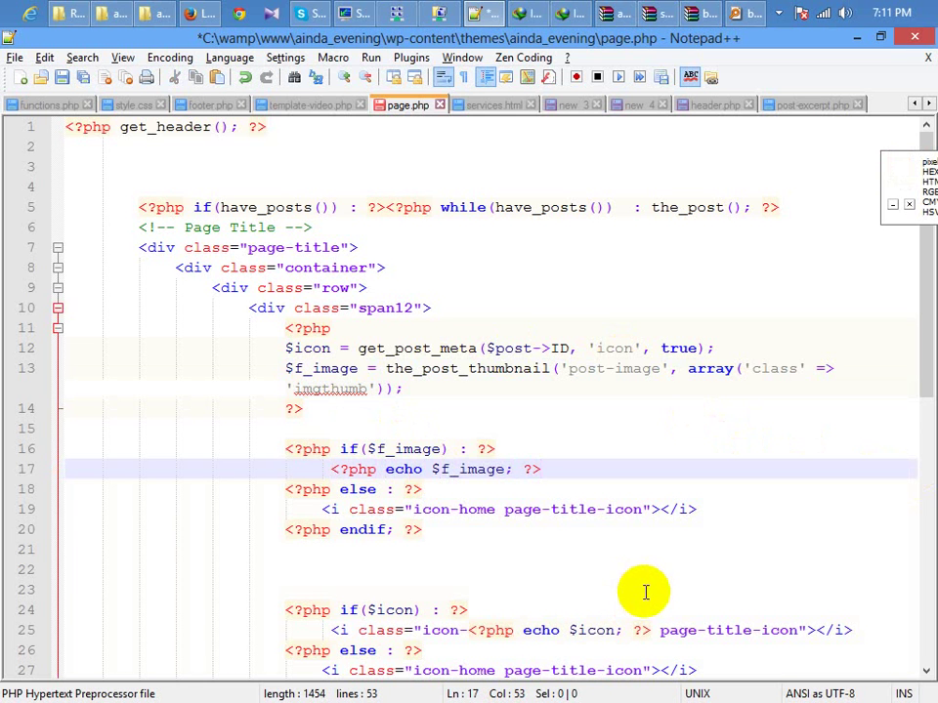
Replace the home icon markup in the $f_image block's else branch with an img tag whose src holds random filler text starting with "<?"
{"action": "left_click", "coordinate": [328, 509]}
{"action": "key", "text": "End"}
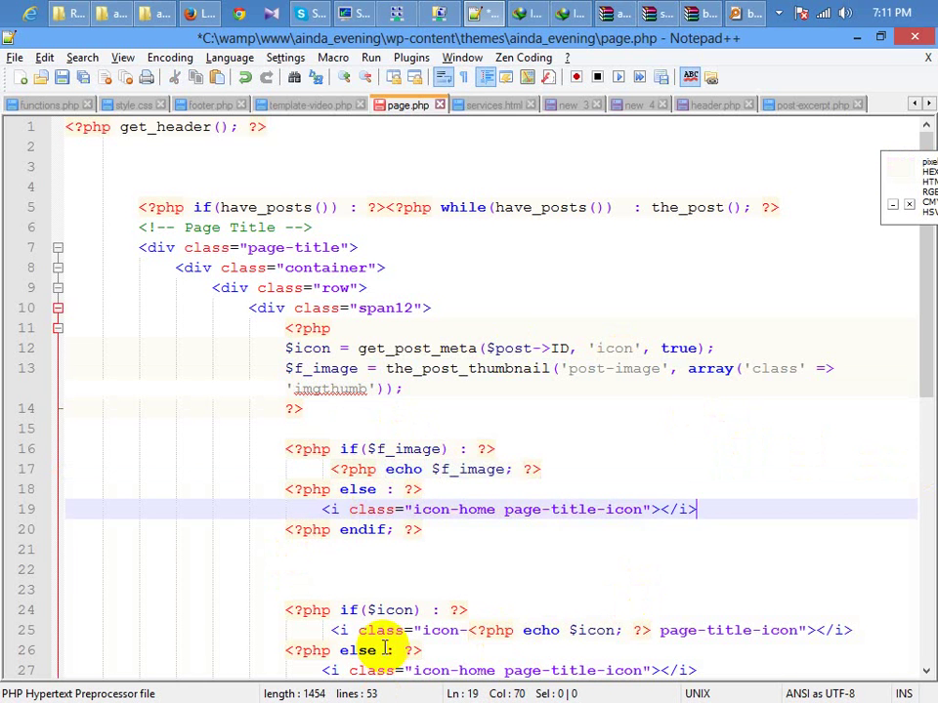
{"action": "key", "text": "shift+Home"}
{"action": "type", "text": "img"}
{"action": "key", "text": "Tab"}
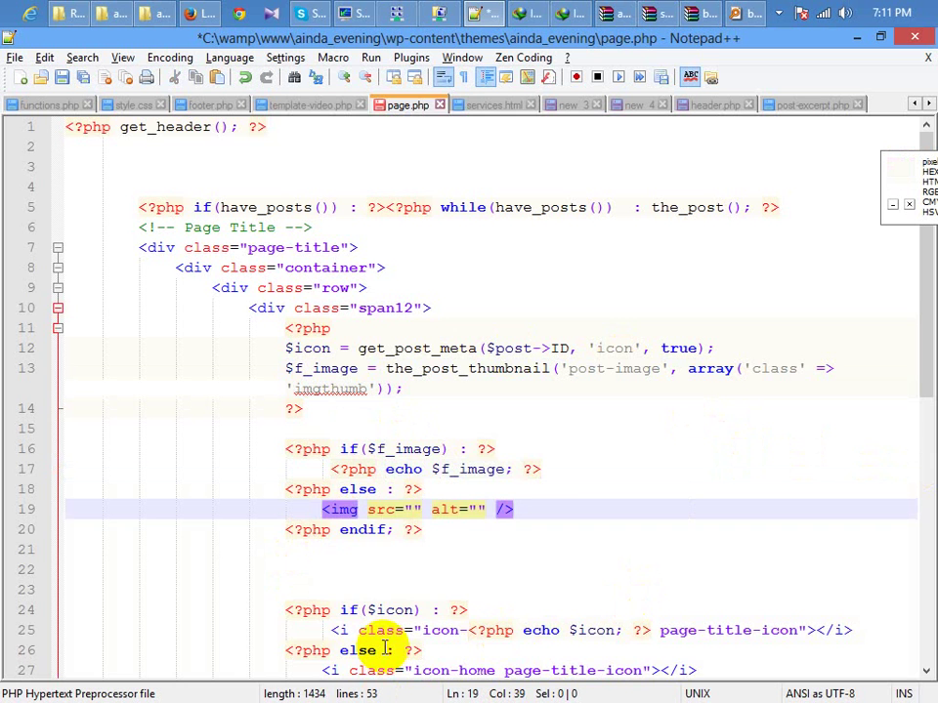
{"action": "type", "text": "<?paddjfgbdakjbfgvadkjvckasdg"}
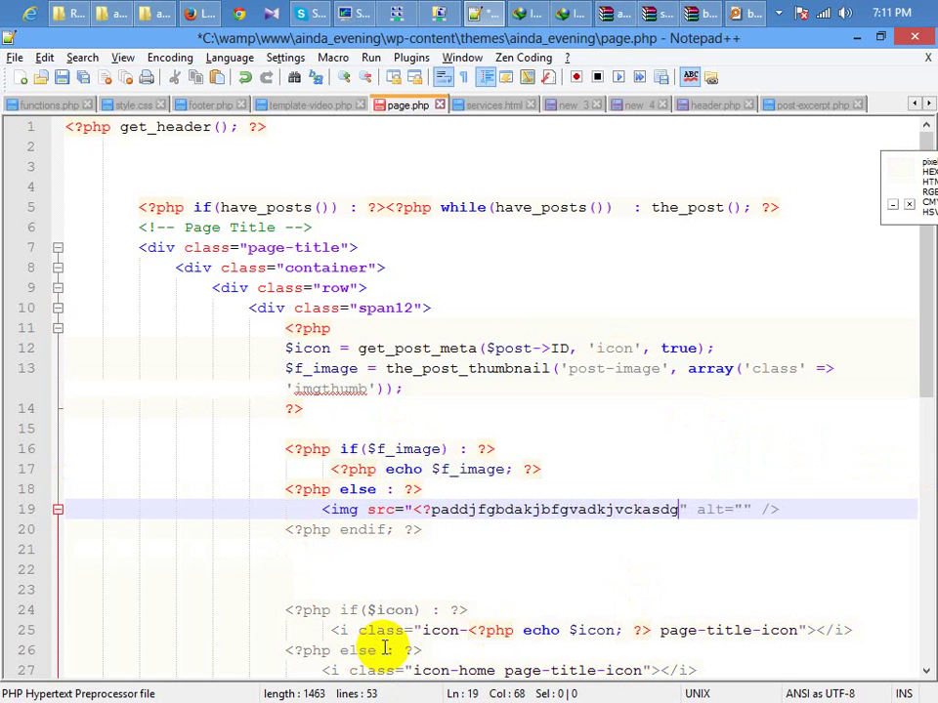
{"action": "type", "text": "jmsdfhkjdfs"}
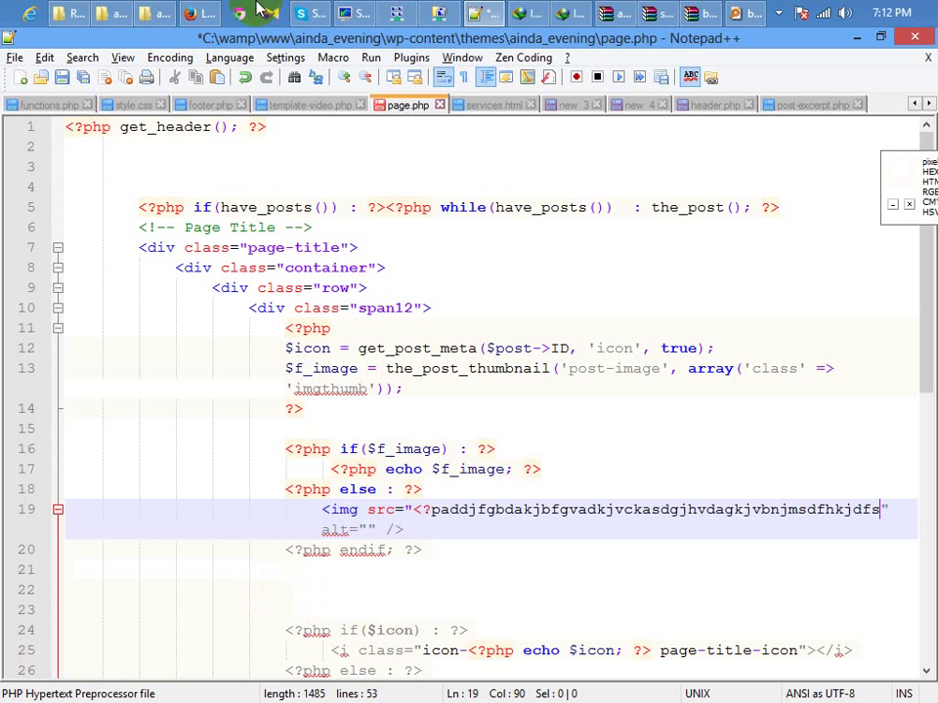
Switch to Firefox and search Google for "wordpress menu 100+ item"
{"action": "left_click", "coordinate": [202, 13]}
{"action": "left_click", "coordinate": [743, 69]}
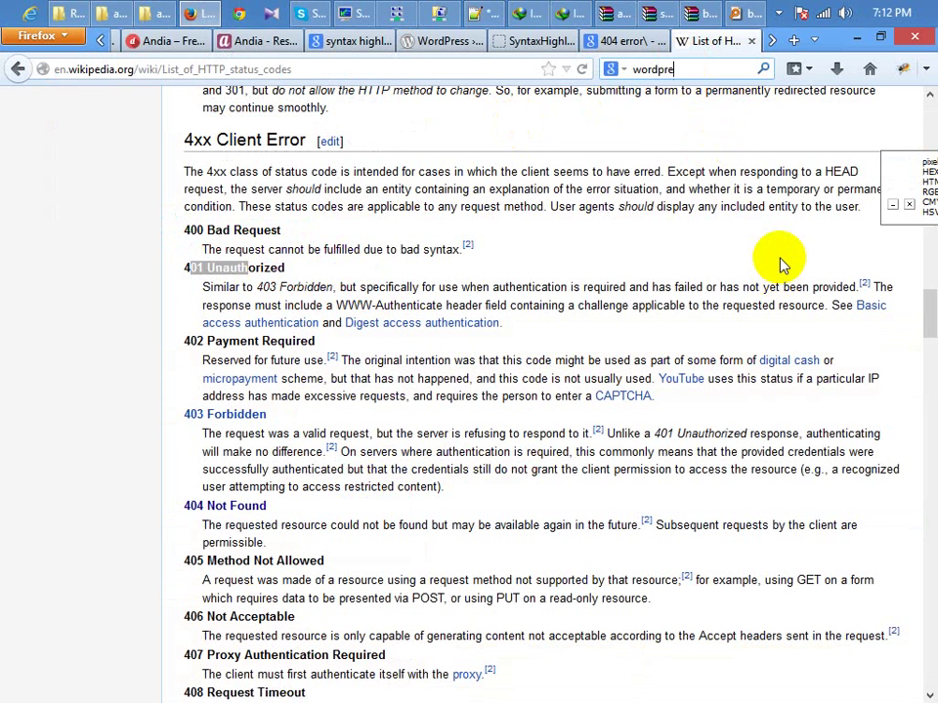
{"action": "type", "text": "wordpress menu 100+"}
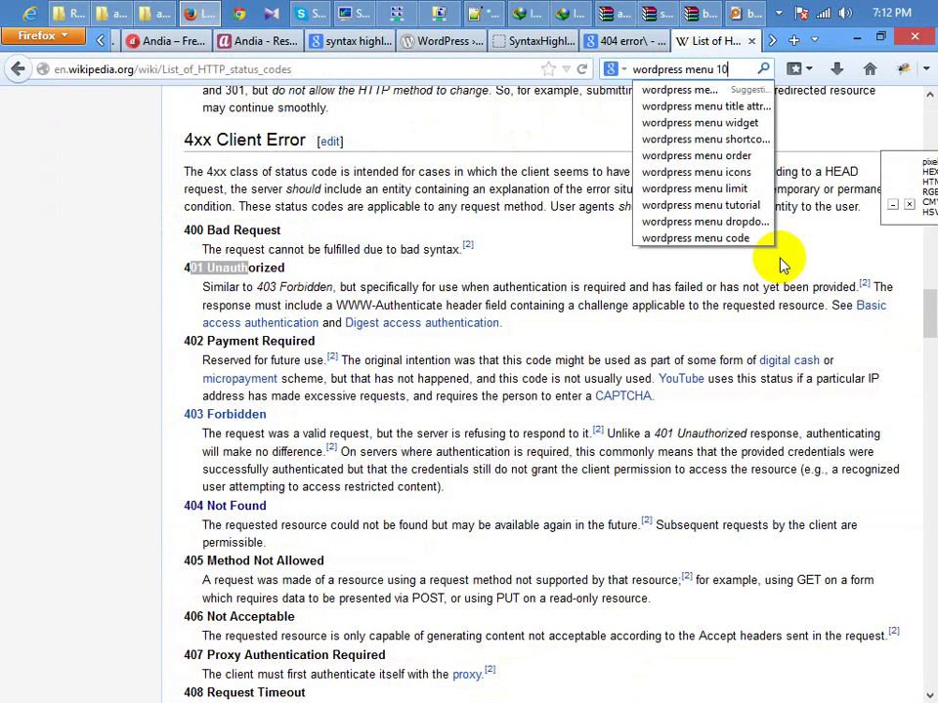
{"action": "type", "text": " item"}
{"action": "key", "text": "Return"}
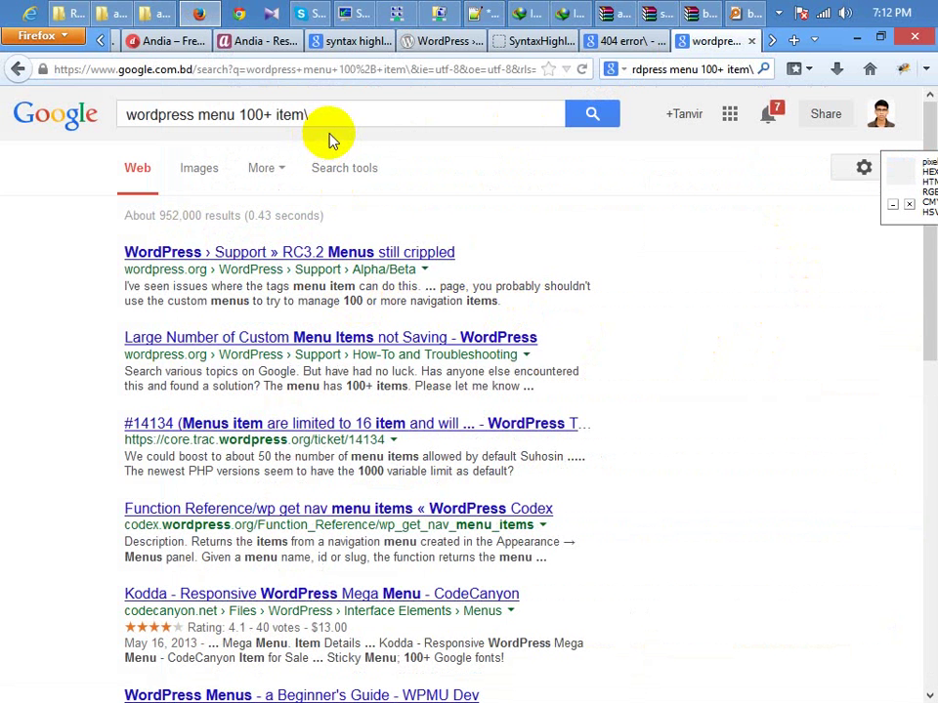
Refine the Google search to "wordpress menu 100 limit"
{"action": "left_click_drag", "start_coordinate": [331, 115], "coordinate": [262, 115]}
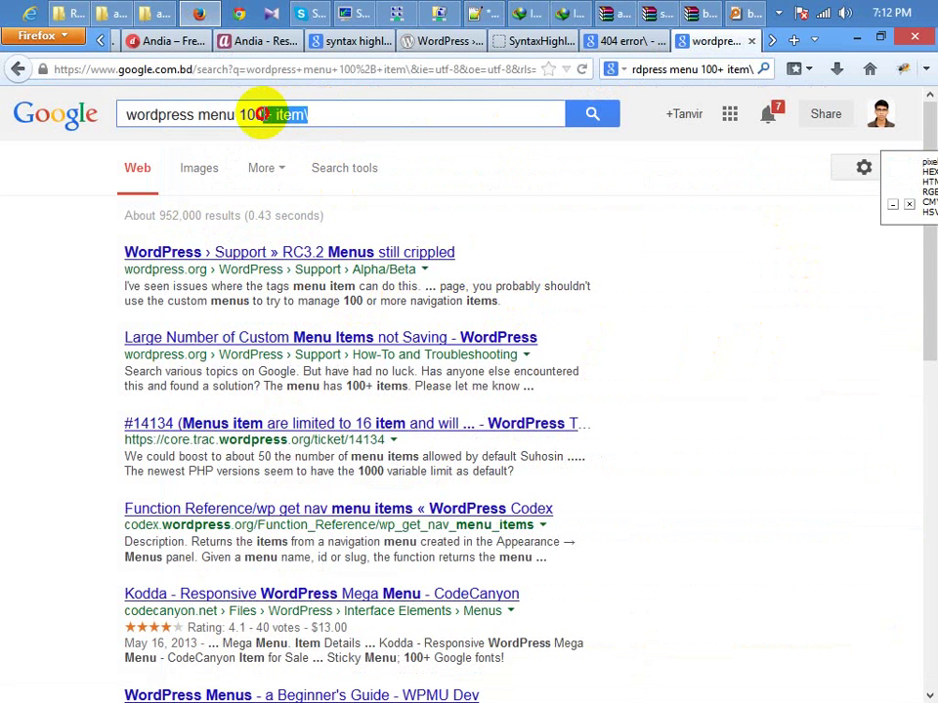
{"action": "type", "text": "limit"}
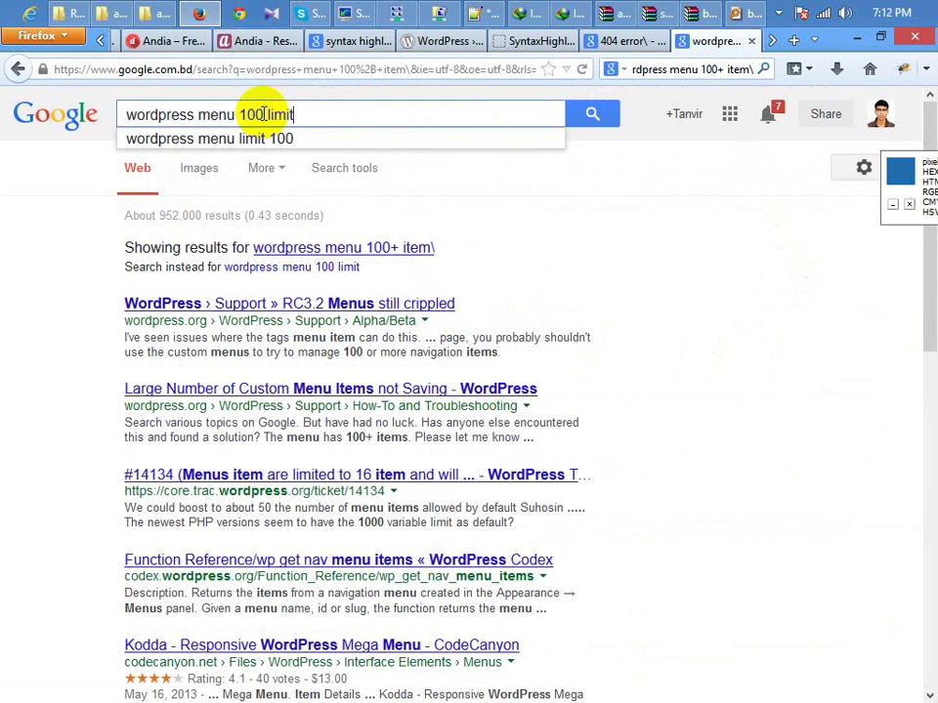
{"action": "key", "text": "Return"}
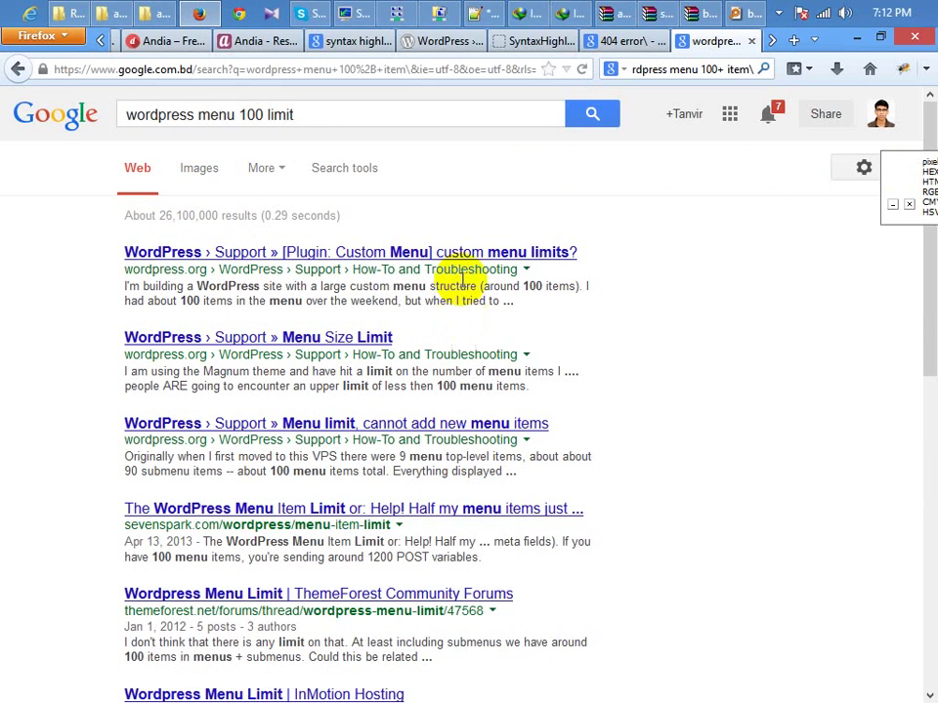
Open the first four search results about WordPress menu limits in new tabs
{"action": "middle_click", "coordinate": [394, 252]}
{"action": "middle_click", "coordinate": [332, 337]}
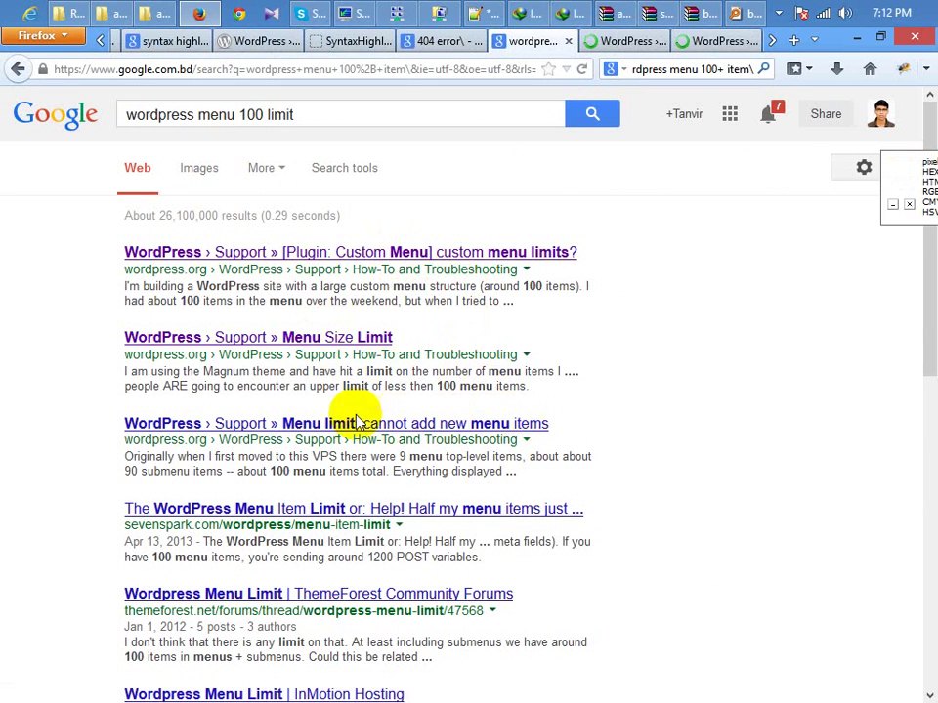
{"action": "middle_click", "coordinate": [394, 422]}
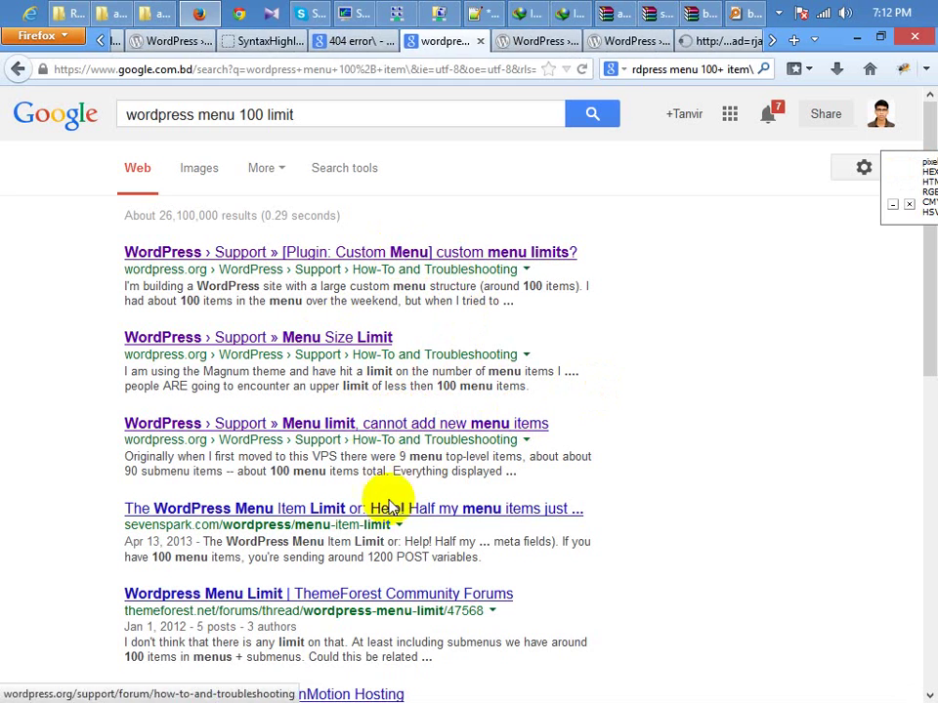
{"action": "middle_click", "coordinate": [314, 509]}
Read the WordPress.org "custom menu limits?" thread, highlighting the php_value max_input_vars 2000 line and the .htaccess mention
{"action": "left_click", "coordinate": [439, 41]}
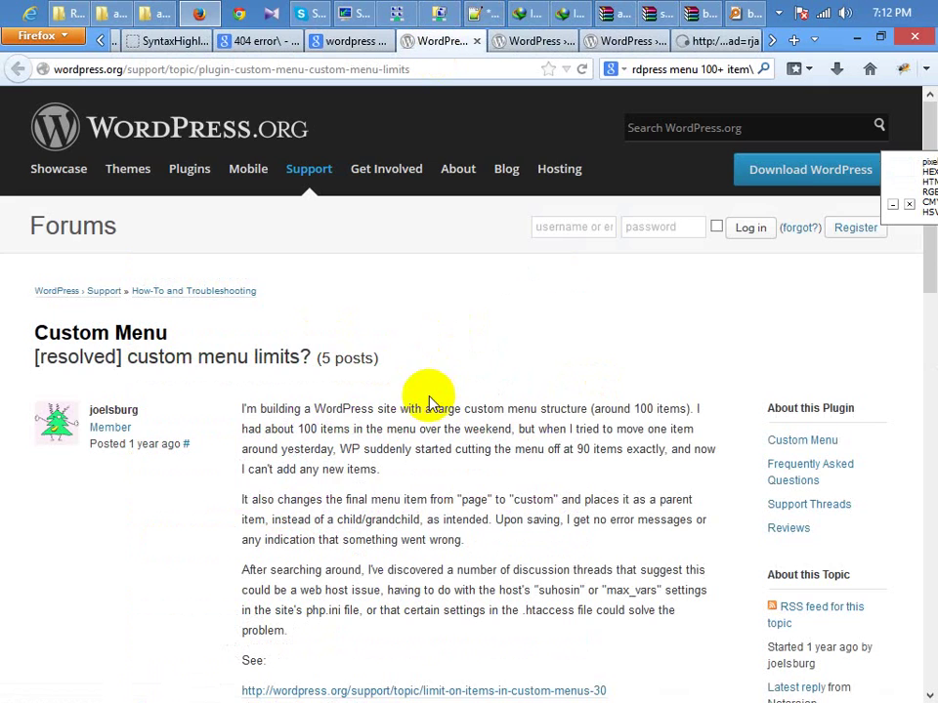
{"action": "scroll", "coordinate": [390, 372], "scroll_direction": "down", "scroll_amount": 6}
{"action": "scroll", "coordinate": [293, 274], "scroll_direction": "up", "scroll_amount": 3}
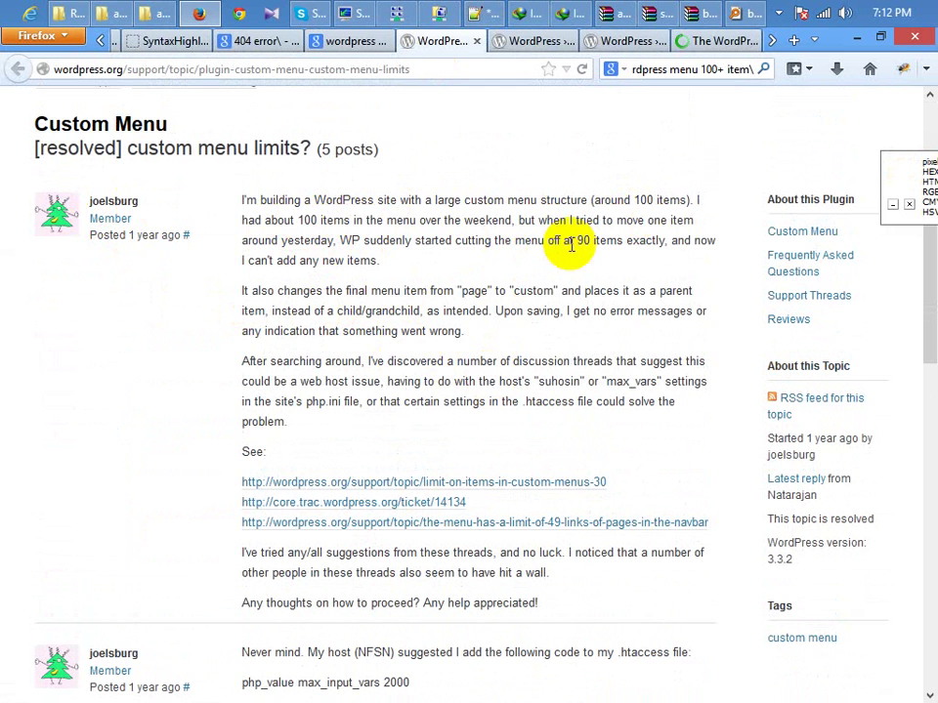
{"action": "scroll", "coordinate": [399, 327], "scroll_direction": "down", "scroll_amount": 4}
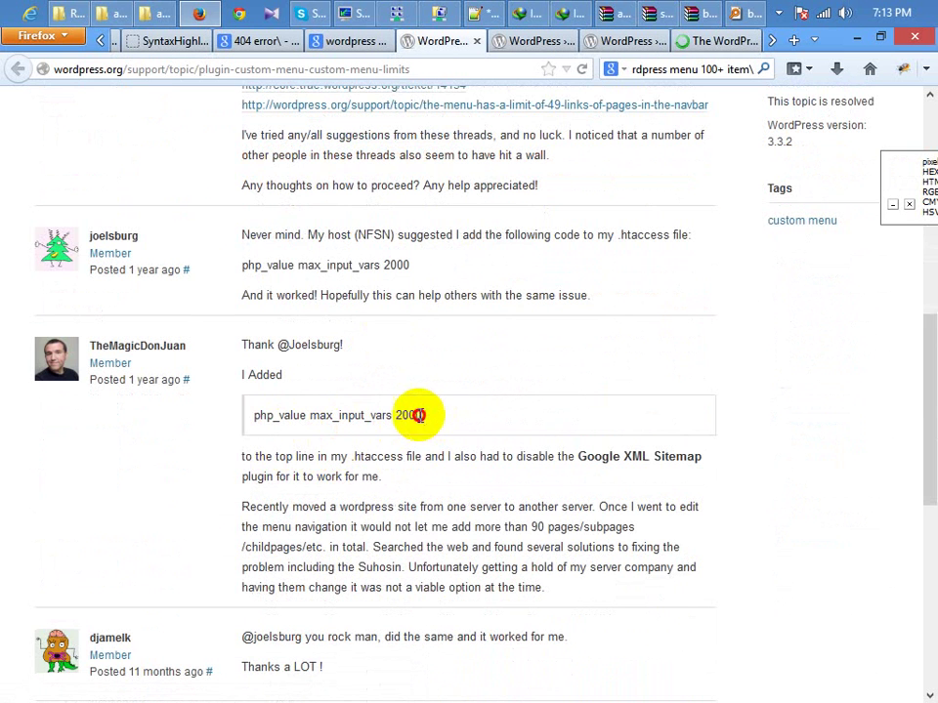
{"action": "left_click_drag", "start_coordinate": [418, 415], "coordinate": [258, 420]}
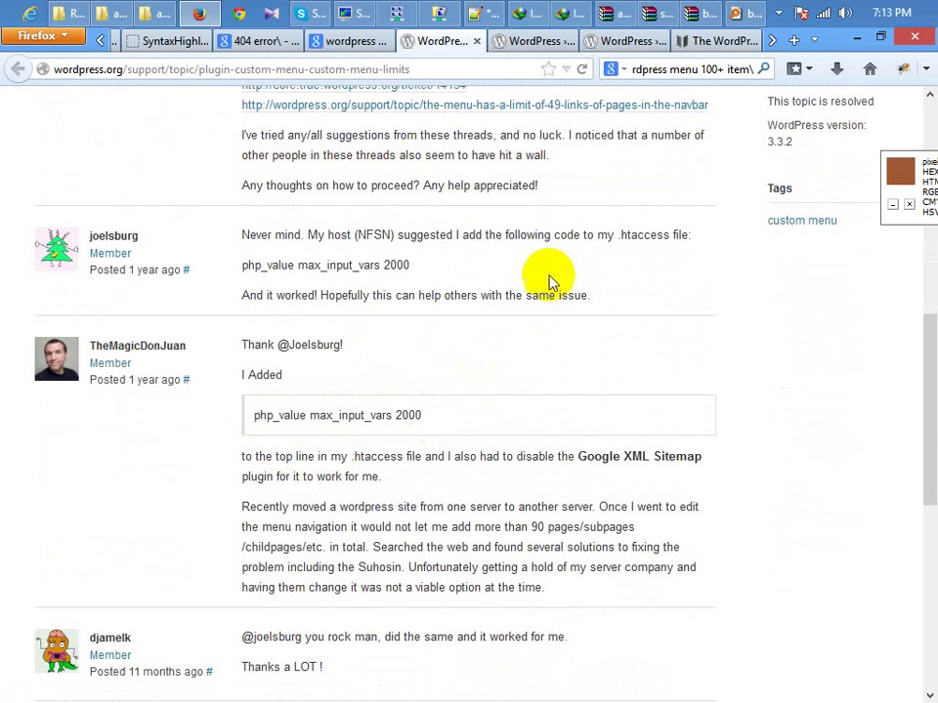
{"action": "left_click_drag", "start_coordinate": [616, 235], "coordinate": [660, 236]}
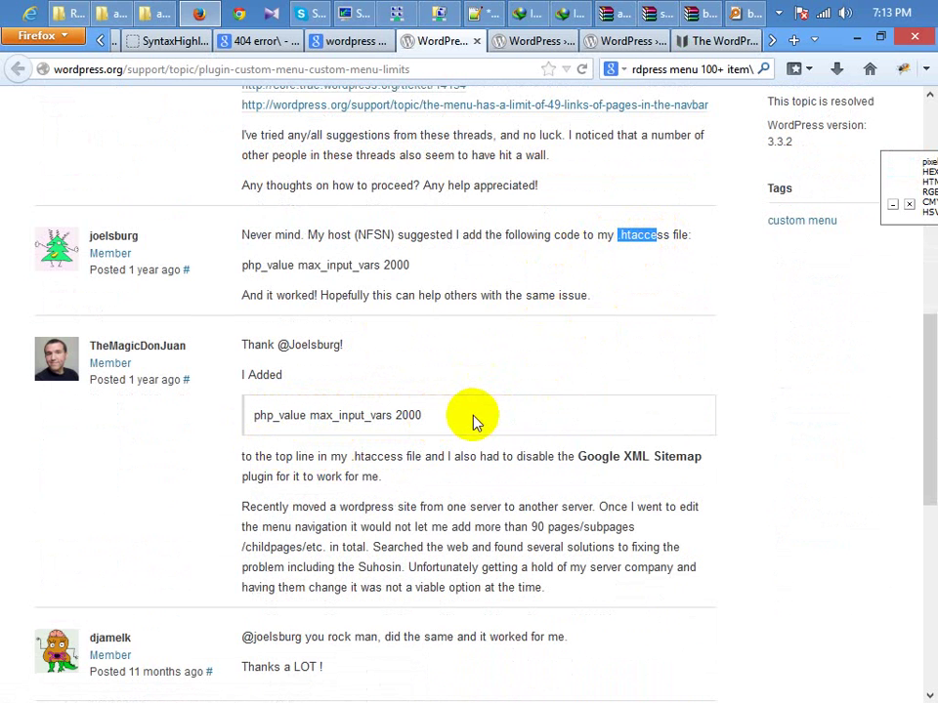
{"action": "scroll", "coordinate": [397, 456], "scroll_direction": "down", "scroll_amount": 9}
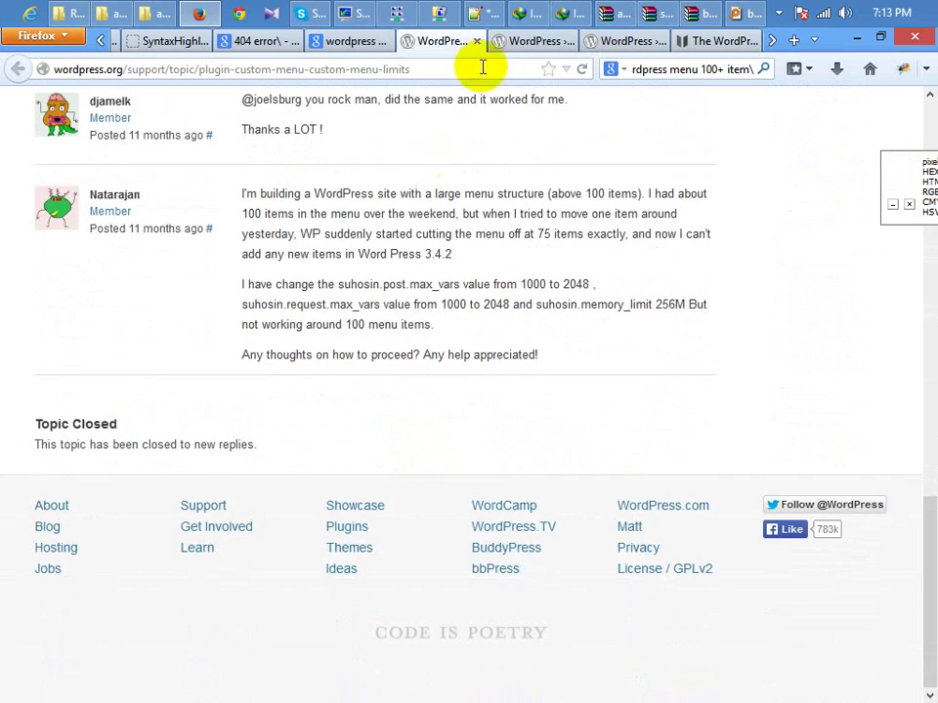
Examine the suggested PHP memory limit settings in the menu-size-limit thread, then return to the custom menu limits thread
{"action": "left_click", "coordinate": [524, 42]}
{"action": "scroll", "coordinate": [366, 337], "scroll_direction": "down", "scroll_amount": 5}
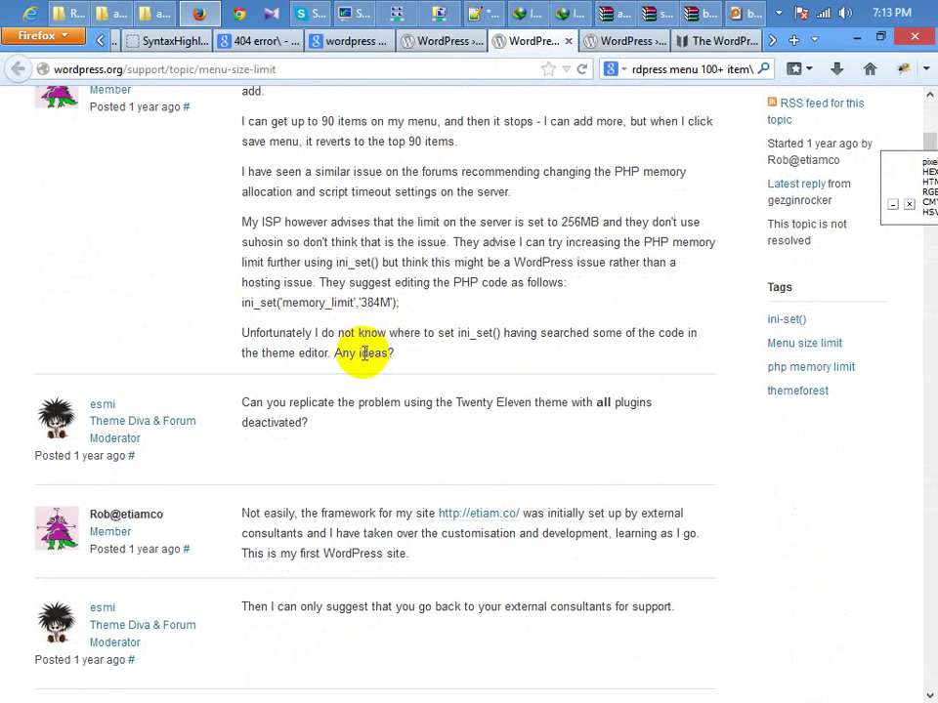
{"action": "left_click_drag", "start_coordinate": [422, 315], "coordinate": [334, 304]}
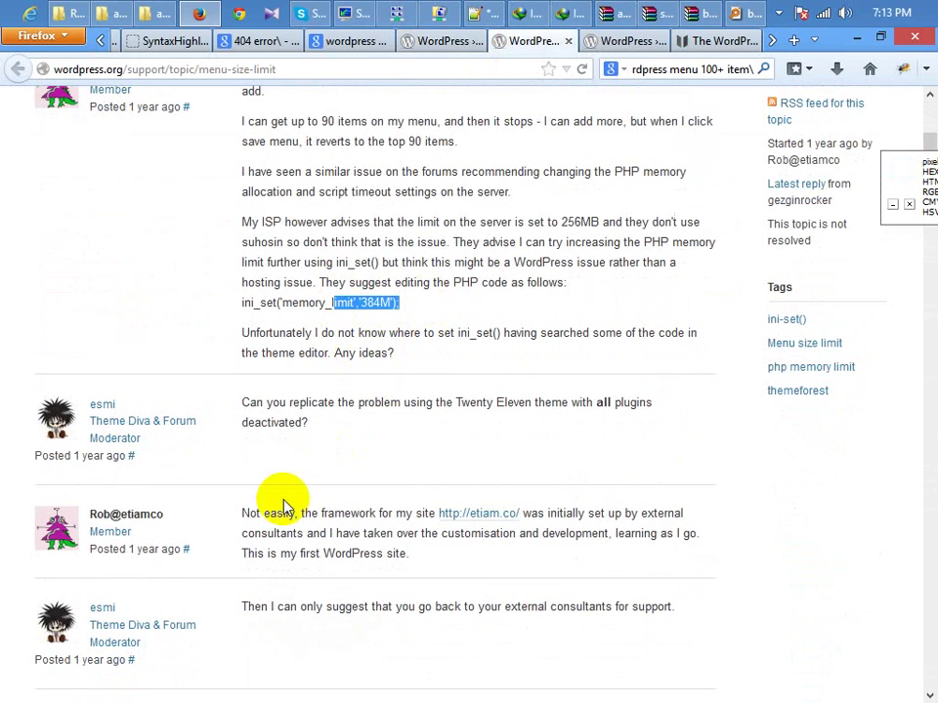
{"action": "scroll", "coordinate": [352, 527], "scroll_direction": "down", "scroll_amount": 8}
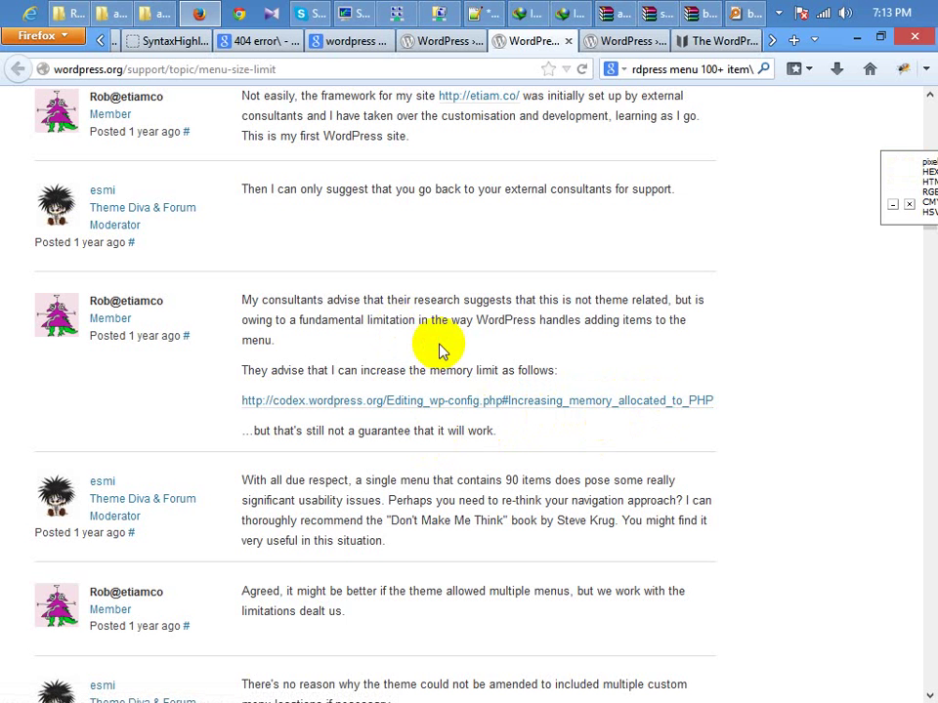
{"action": "scroll", "coordinate": [439, 352], "scroll_direction": "up", "scroll_amount": 5}
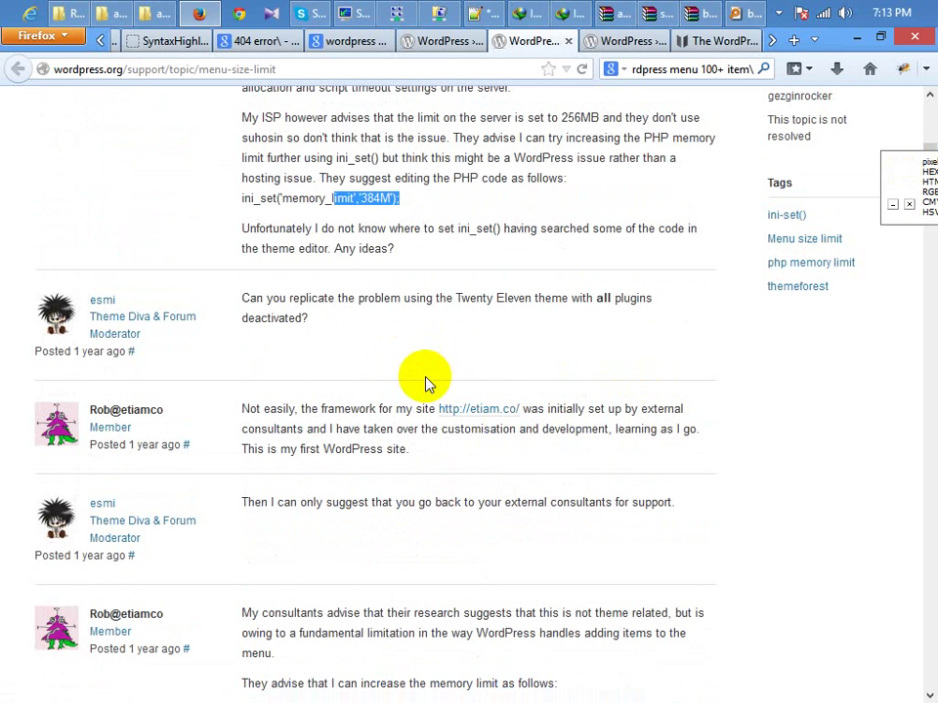
{"action": "scroll", "coordinate": [429, 372], "scroll_direction": "down", "scroll_amount": 3}
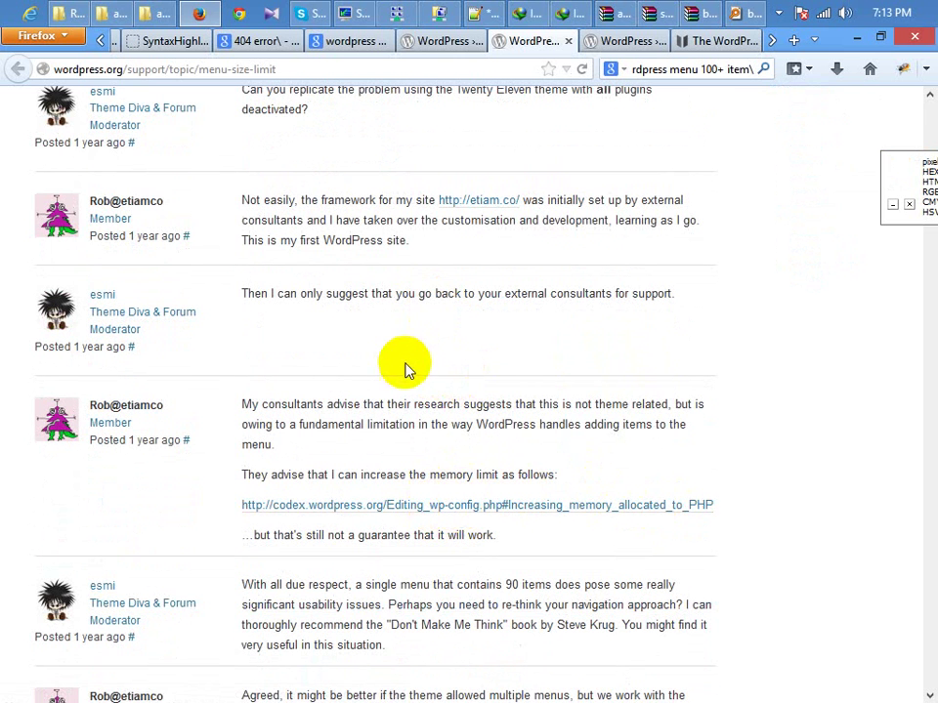
{"action": "left_click", "coordinate": [443, 40]}
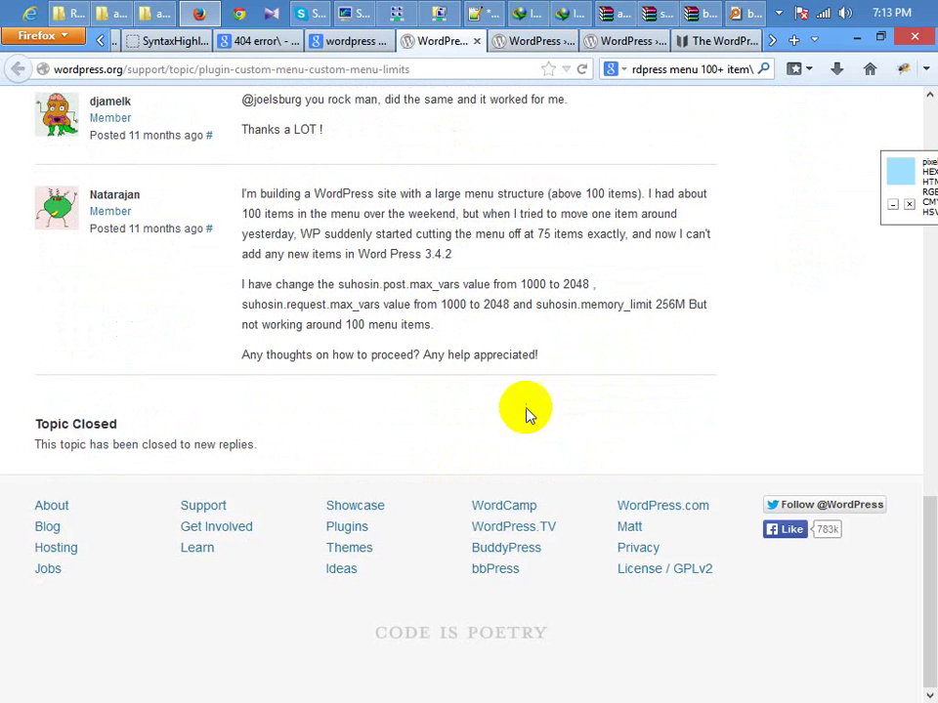
Examine the php_value max_input_vars 2000 line in the custom menu limits thread and the 64M and 96M WP_MEMORY_LIMIT examples in the Codex
{"action": "scroll", "coordinate": [523, 412], "scroll_direction": "up", "scroll_amount": 2}
{"action": "scroll", "coordinate": [469, 386], "scroll_direction": "up", "scroll_amount": 5}
{"action": "left_click_drag", "start_coordinate": [449, 399], "coordinate": [236, 402]}
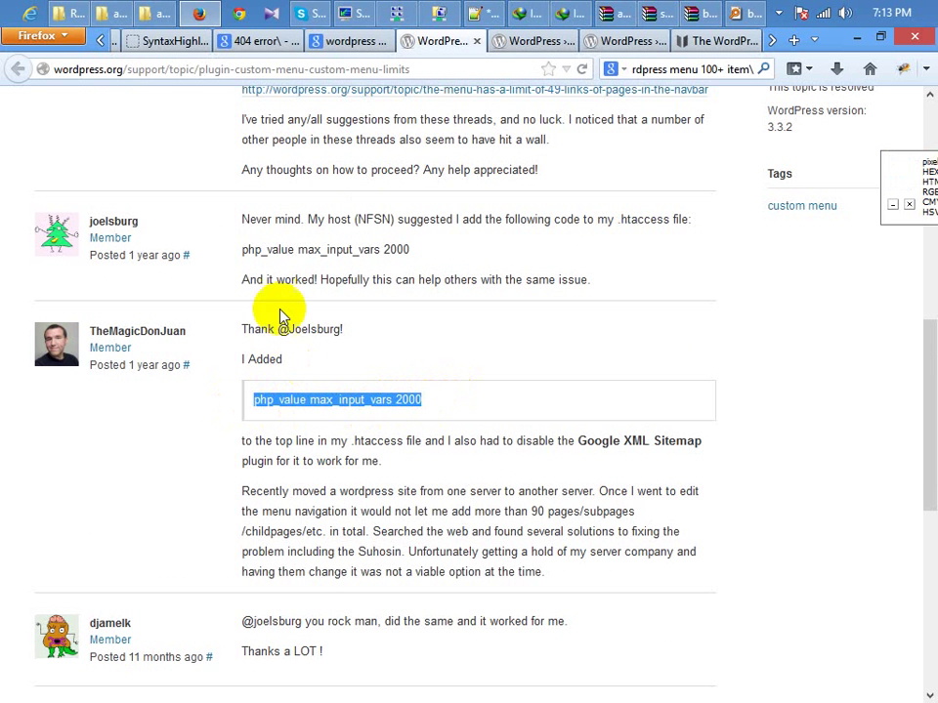
{"action": "left_click", "coordinate": [527, 41]}
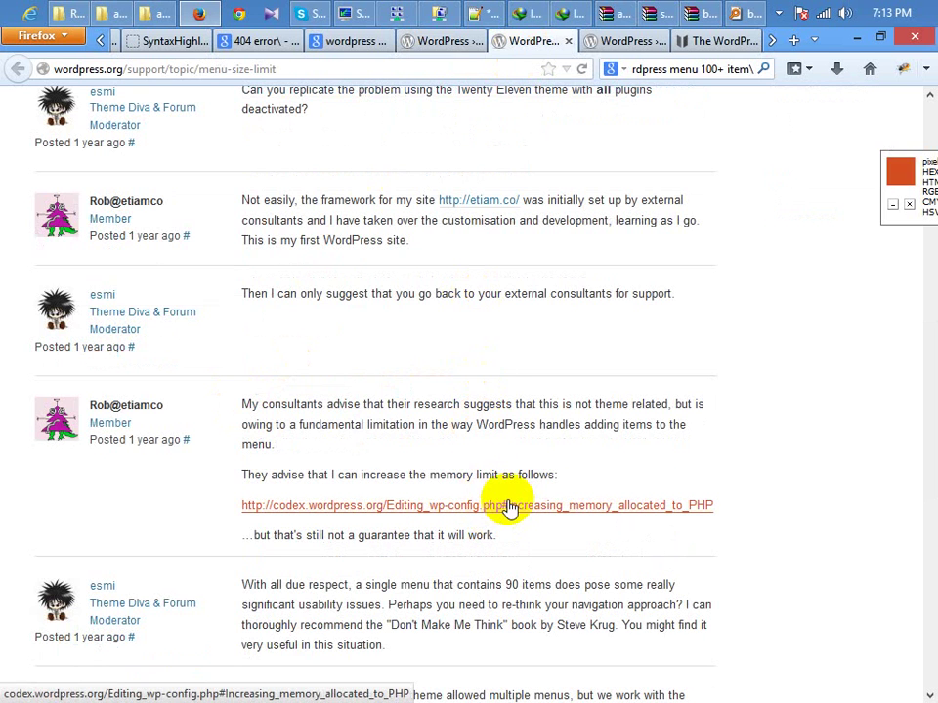
{"action": "left_click", "coordinate": [625, 41]}
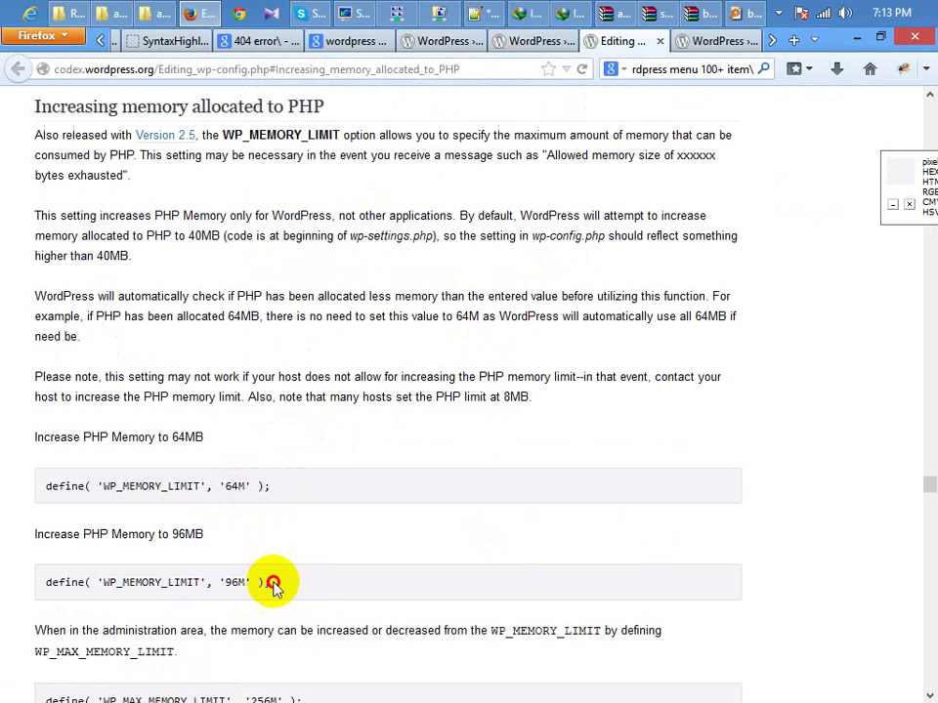
{"action": "left_click_drag", "start_coordinate": [272, 584], "coordinate": [54, 596]}
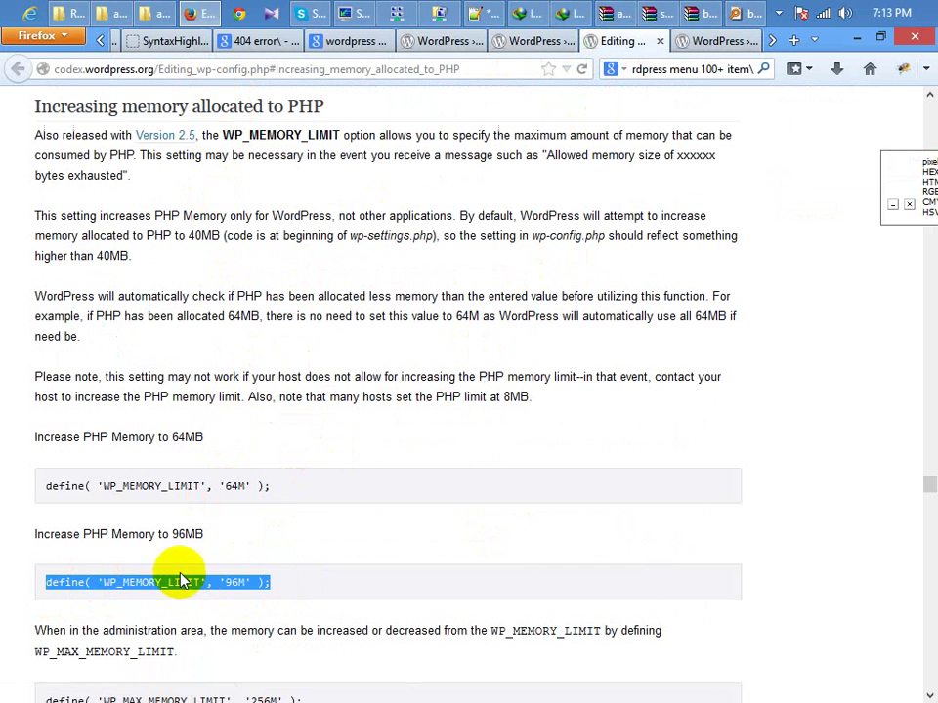
{"action": "left_click_drag", "start_coordinate": [290, 584], "coordinate": [206, 583]}
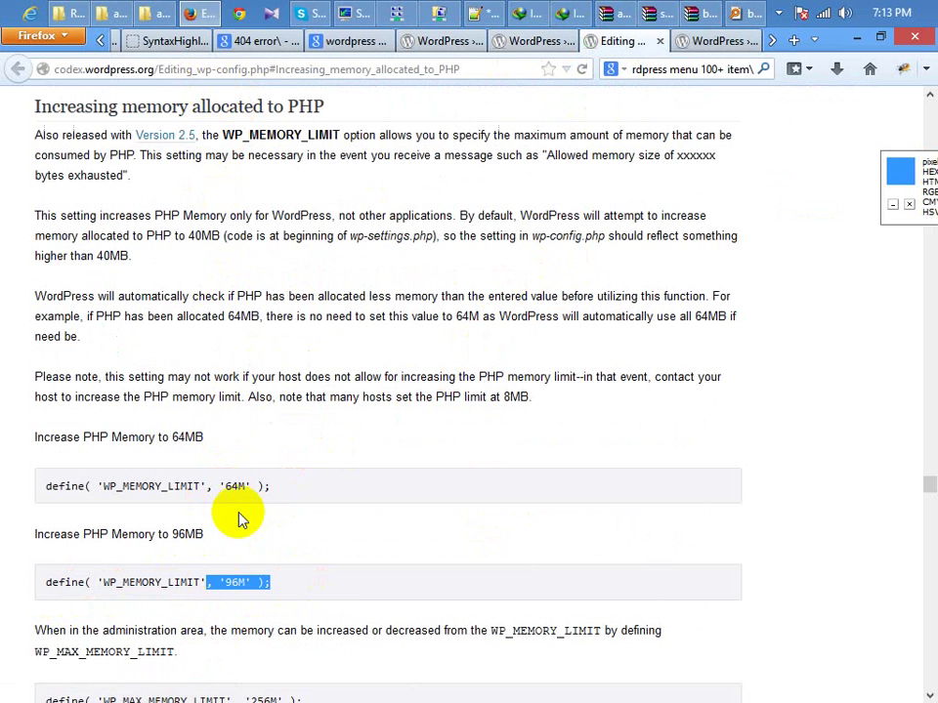
{"action": "double_click", "coordinate": [235, 487]}
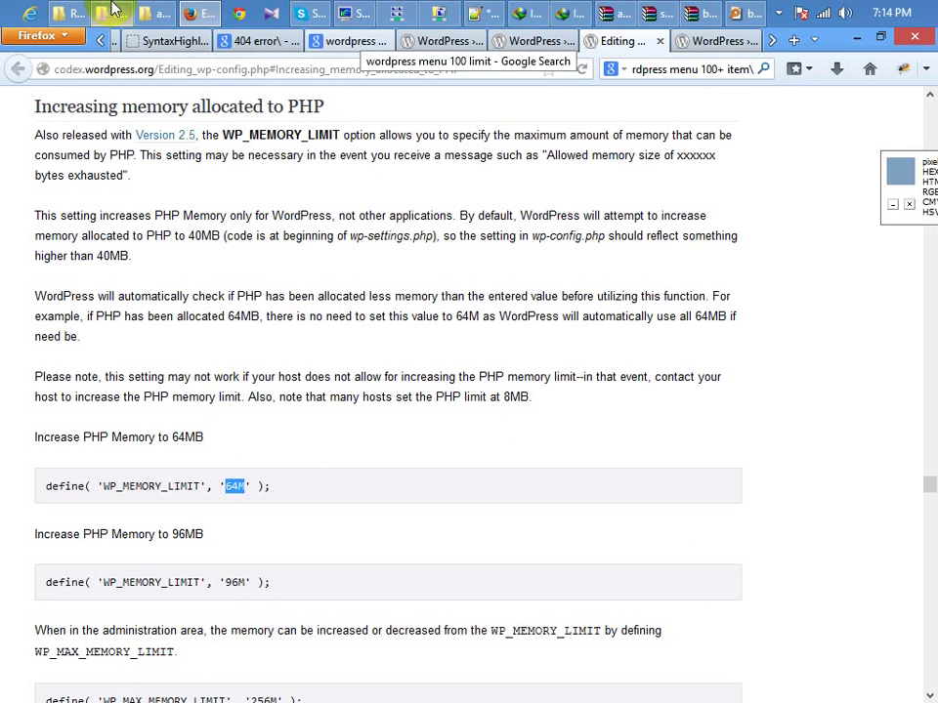
Open wp-config.php from C:\wamp\www\ainda_evening in Notepad++
{"action": "left_click", "coordinate": [84, 12]}
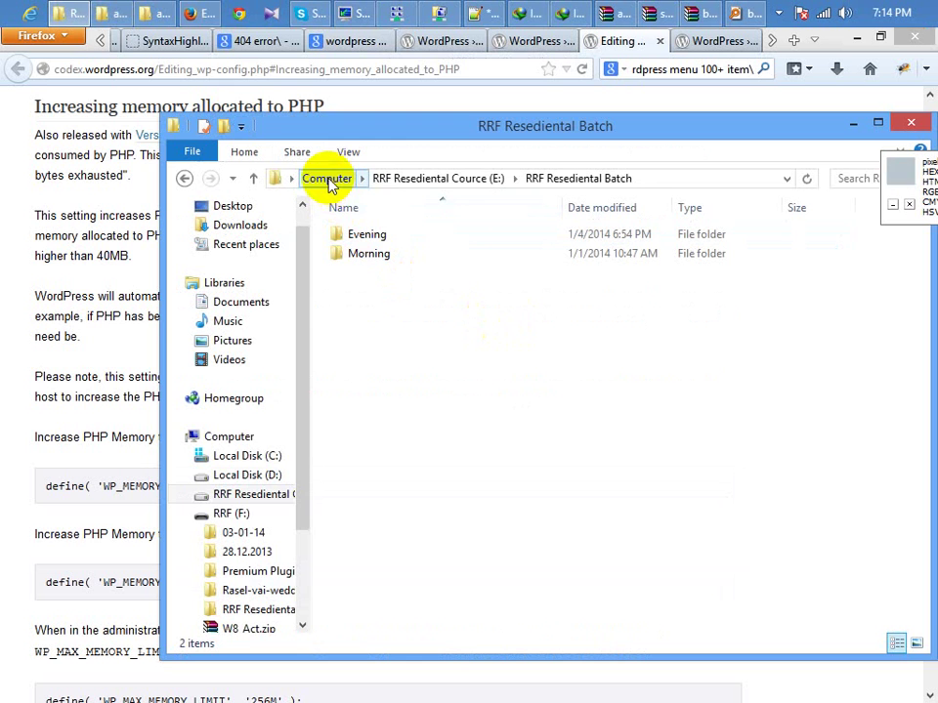
{"action": "left_click", "coordinate": [156, 12]}
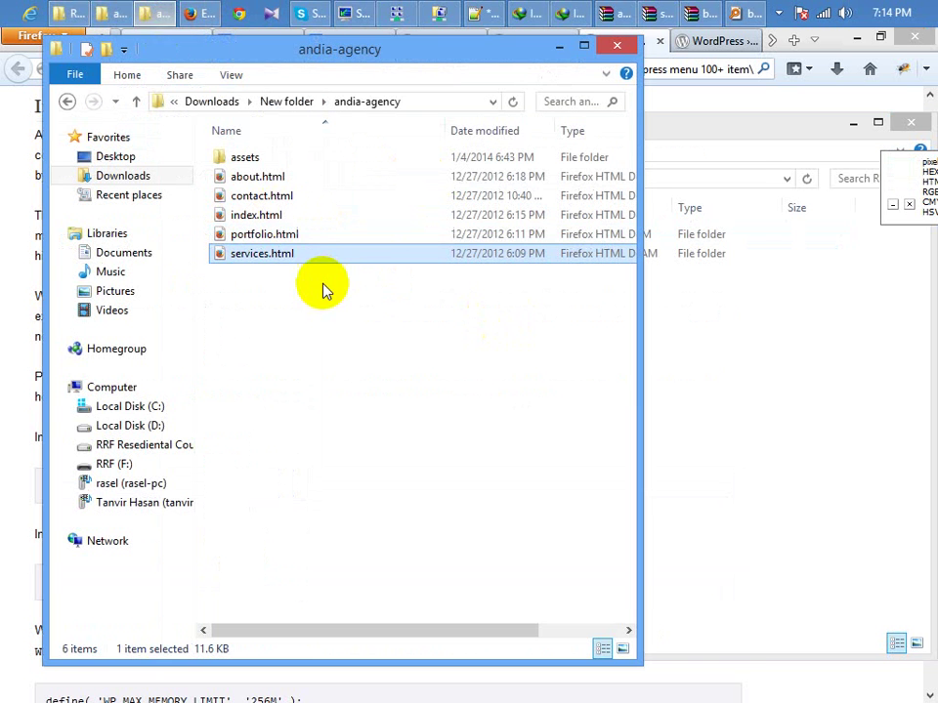
{"action": "left_click", "coordinate": [124, 12]}
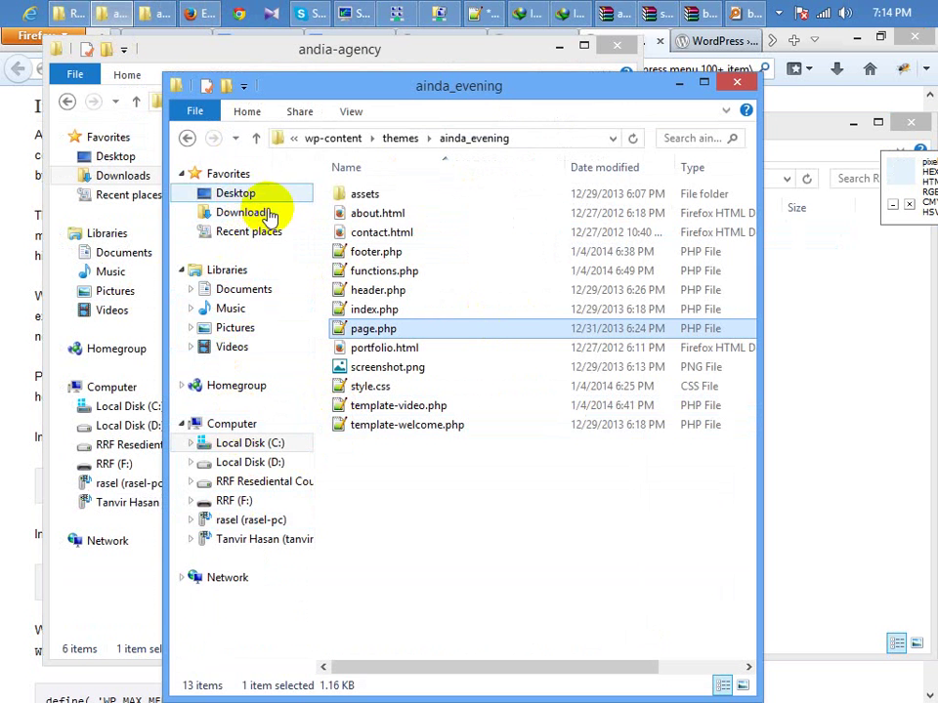
{"action": "left_click", "coordinate": [258, 448]}
{"action": "double_click", "coordinate": [381, 290]}
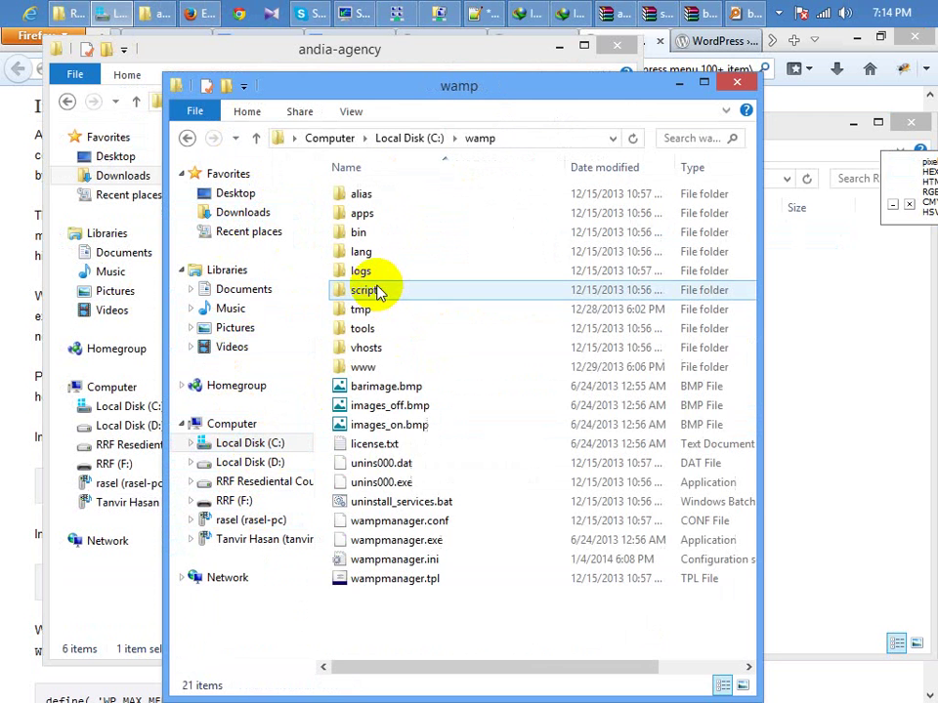
{"action": "double_click", "coordinate": [361, 368]}
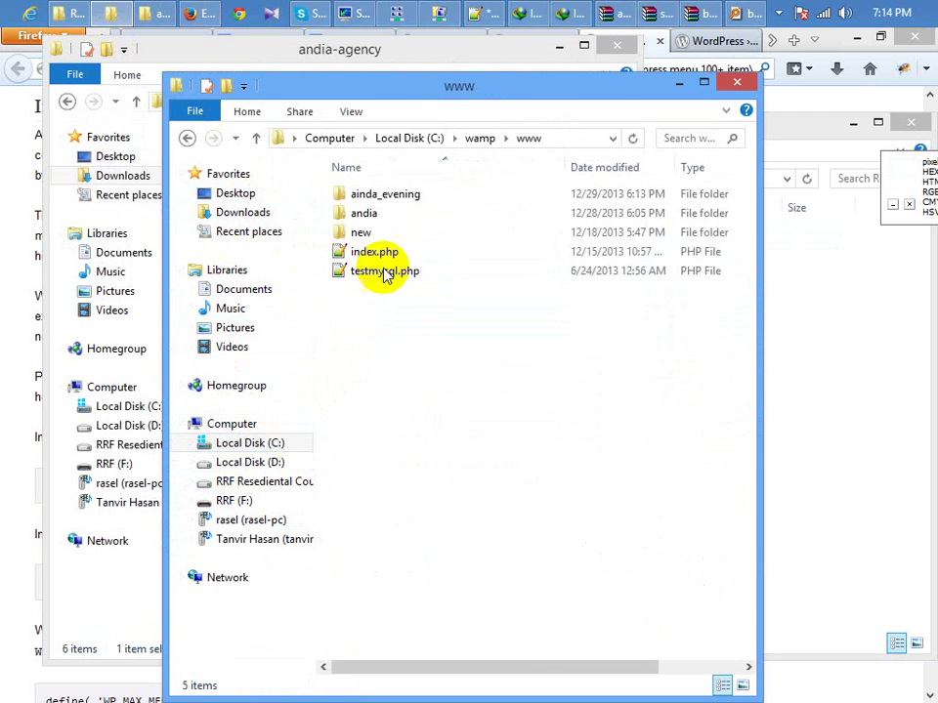
{"action": "double_click", "coordinate": [385, 194]}
{"action": "double_click", "coordinate": [411, 369]}
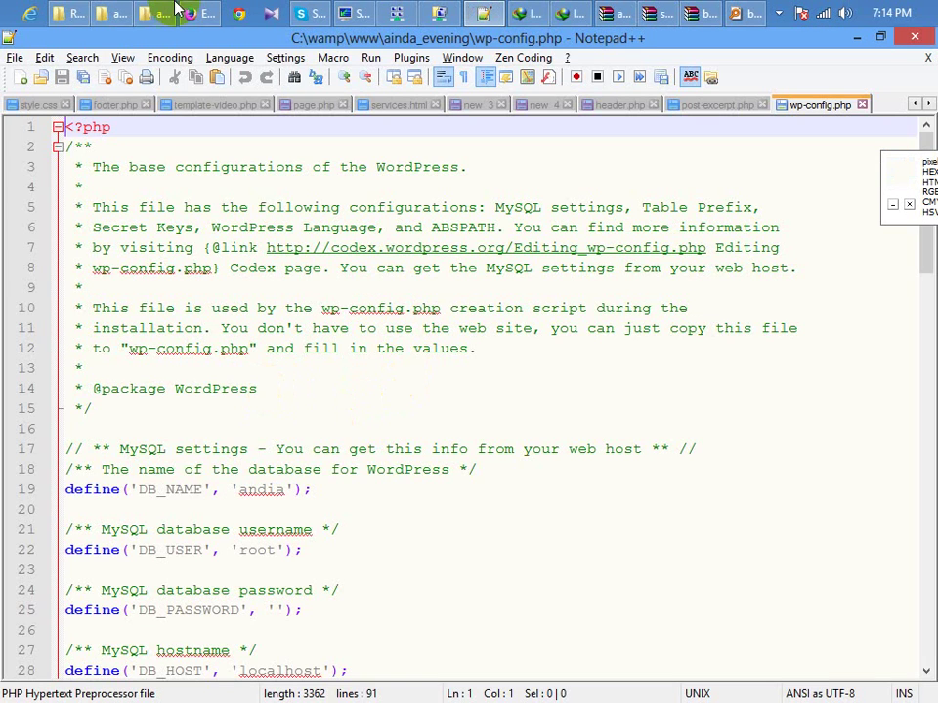
Copy the 64M WP_MEMORY_LIMIT line from the Codex page in Firefox, then search wp-config.php in Notepad++ for an existing memory limit definition
{"action": "left_click", "coordinate": [223, 14]}
{"action": "left_click", "coordinate": [284, 485]}
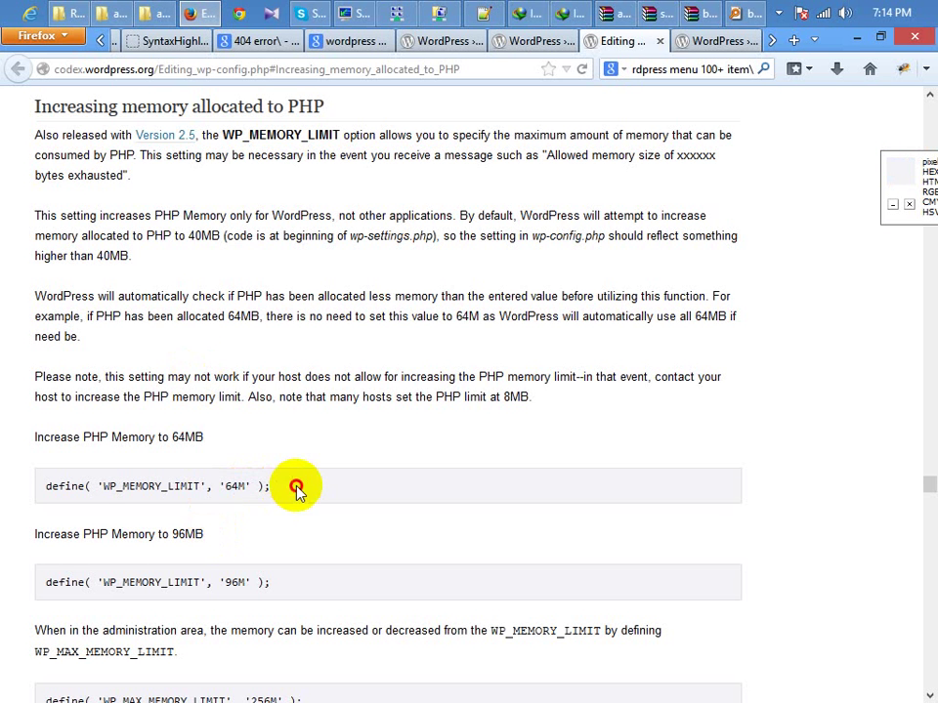
{"action": "double_click", "coordinate": [69, 485]}
{"action": "left_click_drag", "start_coordinate": [282, 487], "coordinate": [50, 490]}
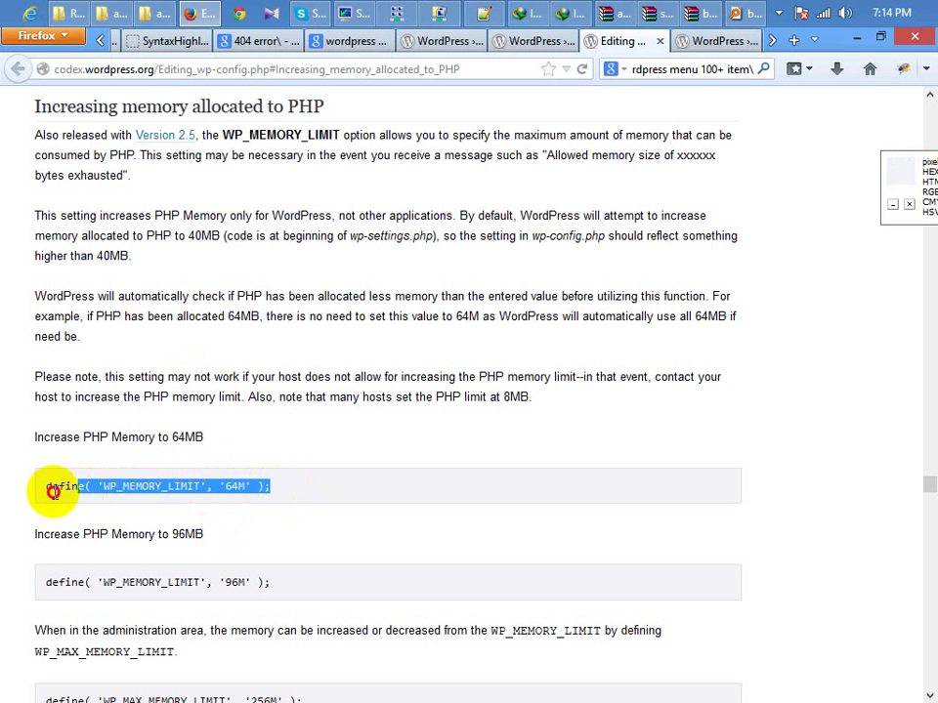
{"action": "key", "text": "ctrl+c"}
{"action": "left_click", "coordinate": [485, 13]}
{"action": "key", "text": "ctrl+f"}
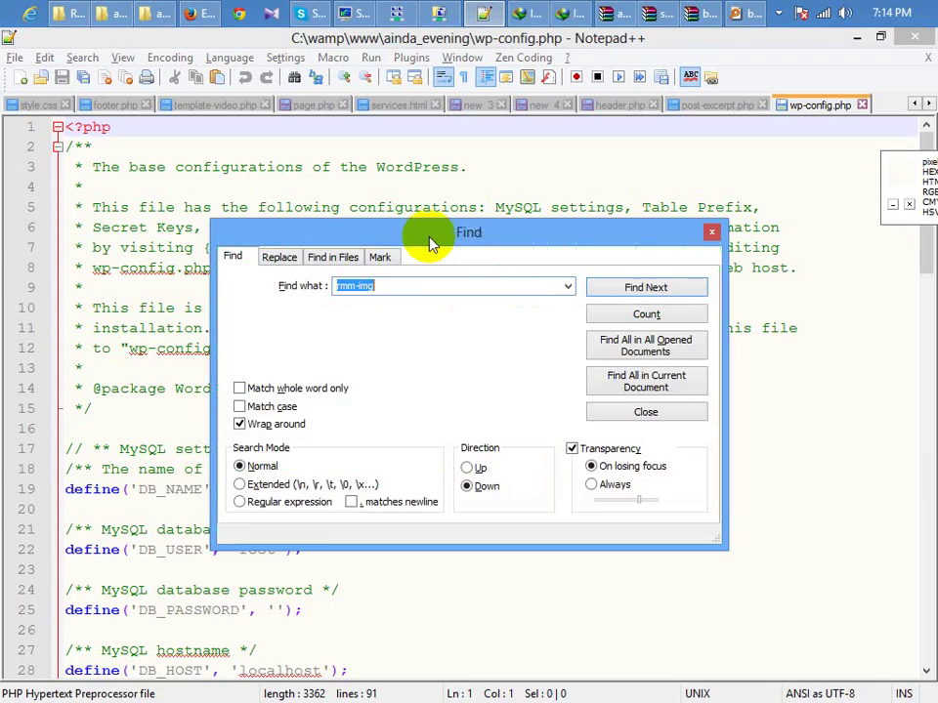
{"action": "key", "text": "ctrl+v"}
{"action": "key", "text": "Return"}
{"action": "key", "text": "Escape"}
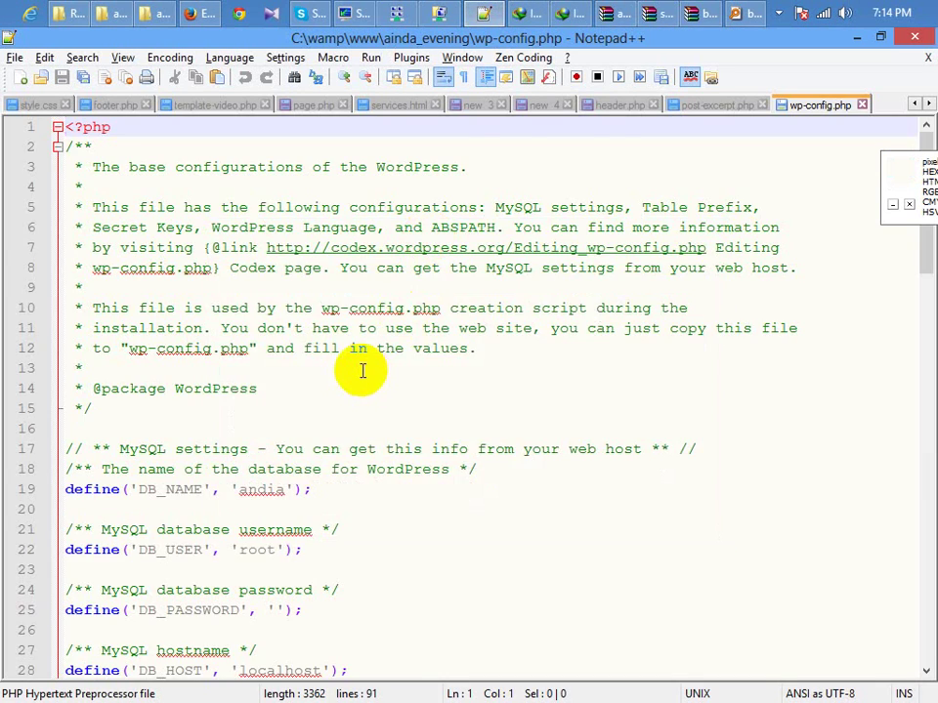
{"action": "scroll", "coordinate": [362, 370], "scroll_direction": "down", "scroll_amount": 20}
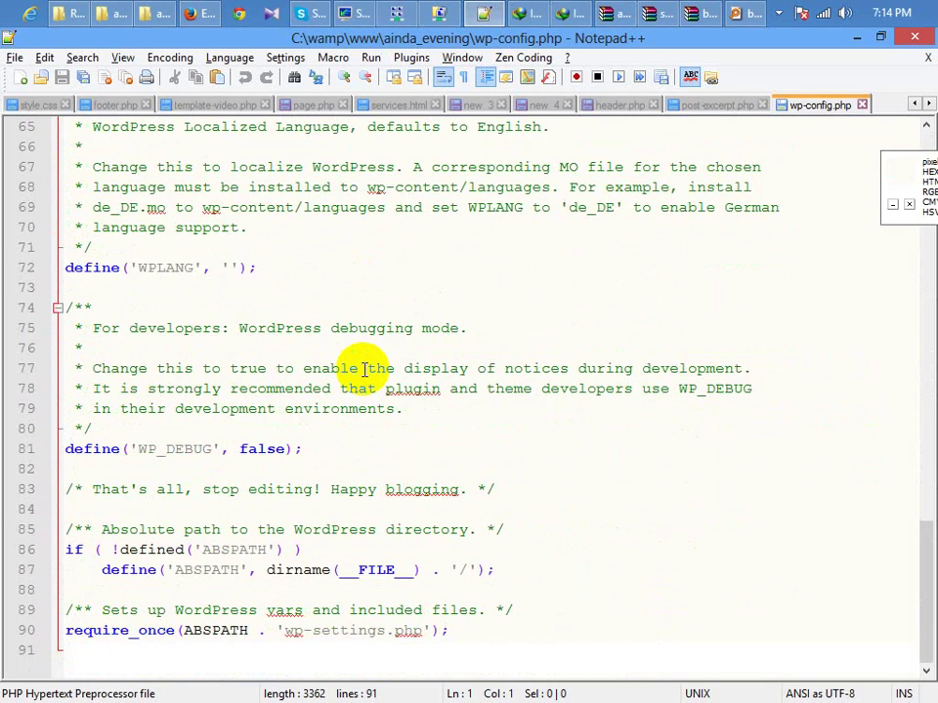
{"action": "scroll", "coordinate": [308, 471], "scroll_direction": "up", "scroll_amount": 8}
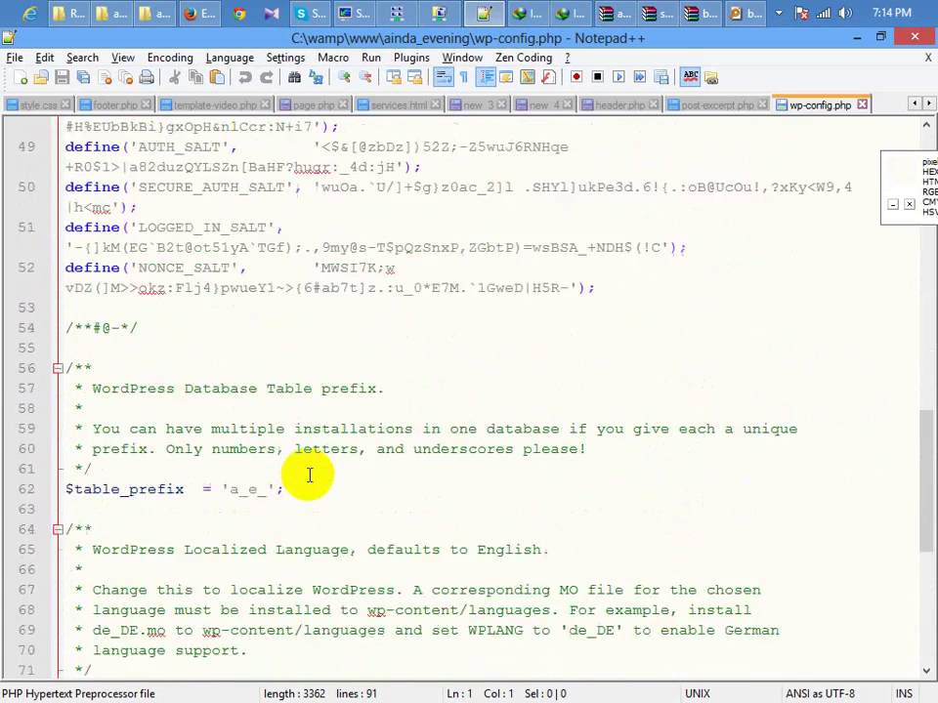
{"action": "scroll", "coordinate": [151, 432], "scroll_direction": "up", "scroll_amount": 13}
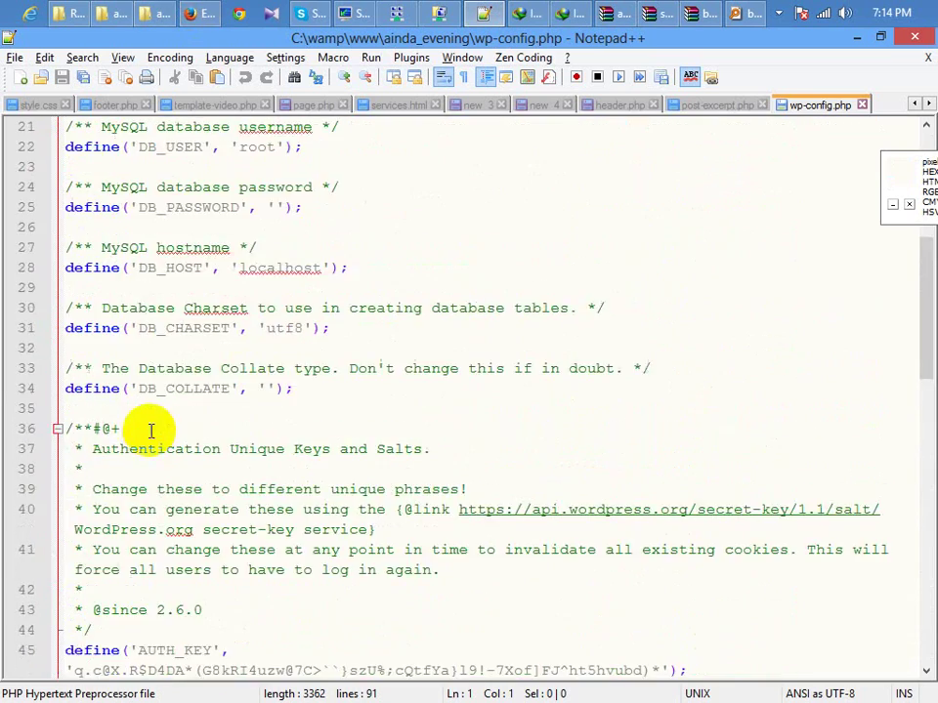
Copy define( 'WP_MEMORY_LIMIT', '96M' ); from the Codex page into wp-config.php below the opening comment block, above the MySQL settings, and save
{"action": "left_click", "coordinate": [192, 14]}
{"action": "left_click", "coordinate": [269, 587]}
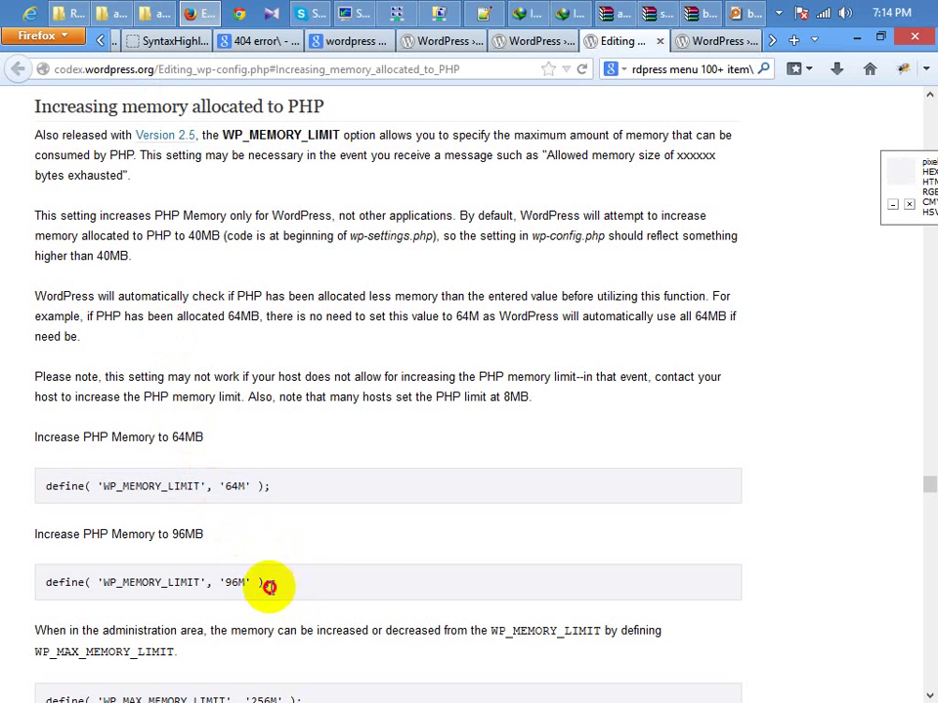
{"action": "left_click_drag", "start_coordinate": [270, 587], "coordinate": [42, 586]}
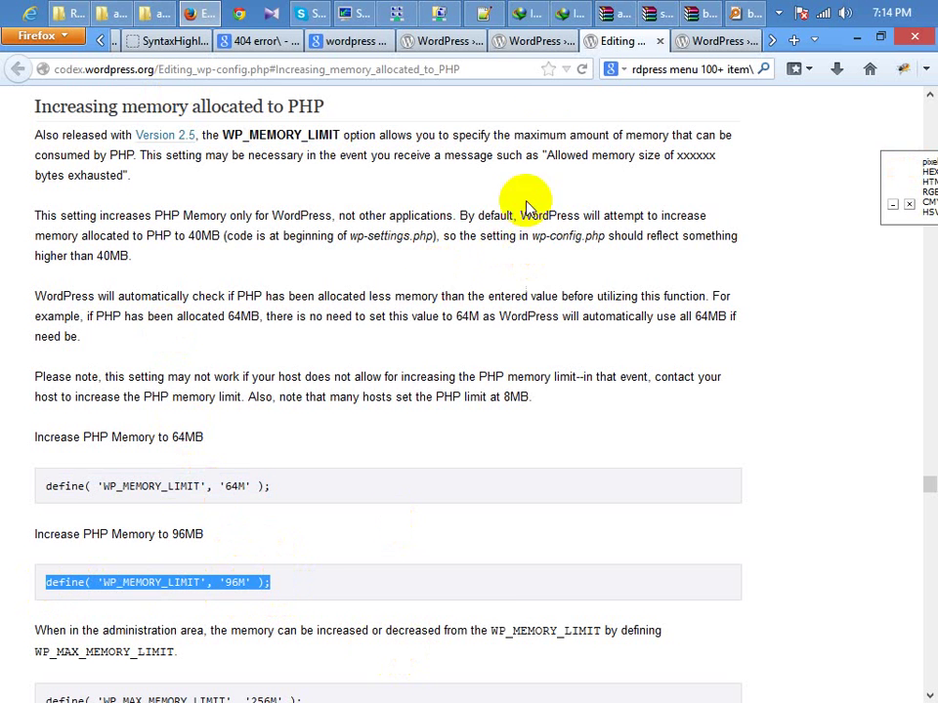
{"action": "left_click", "coordinate": [479, 11]}
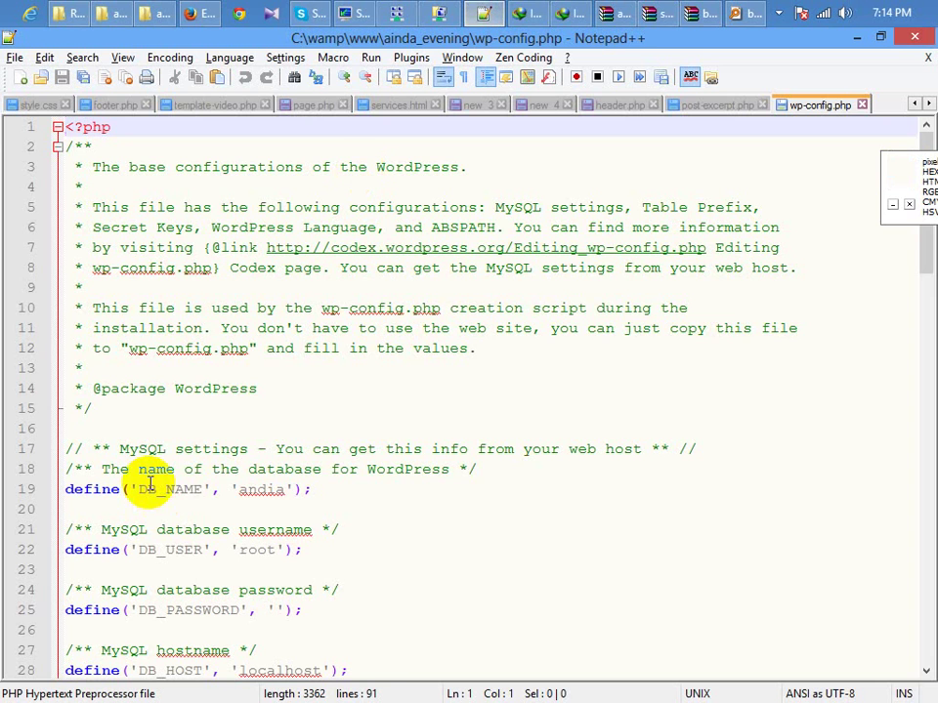
{"action": "left_click", "coordinate": [115, 410]}
{"action": "key", "text": "Return"}
{"action": "key", "text": "Return"}
{"action": "key", "text": "Return"}
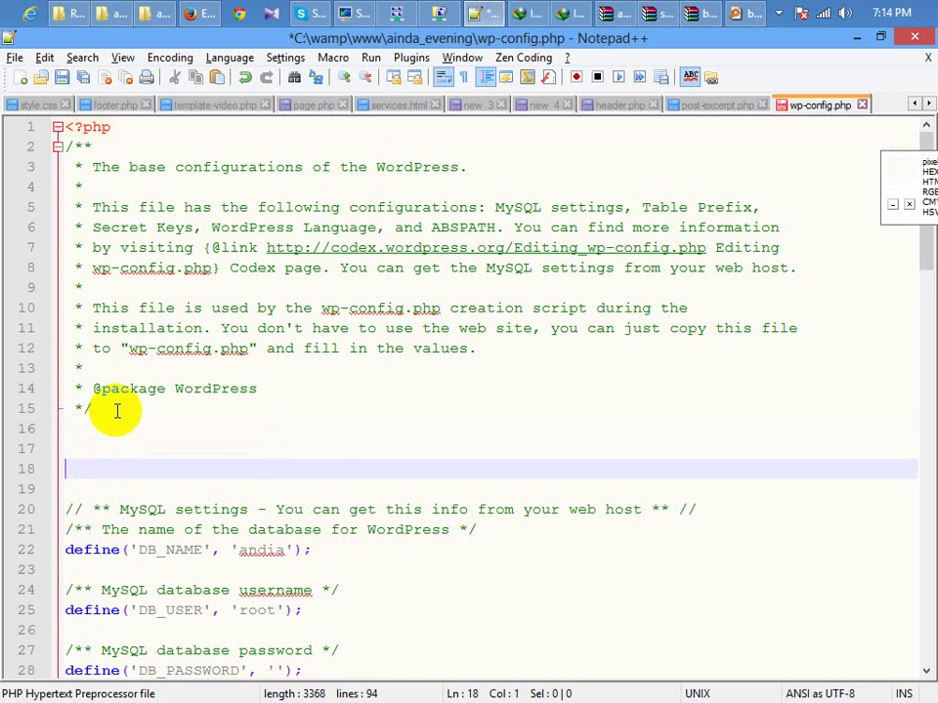
{"action": "key", "text": "ctrl+s"}
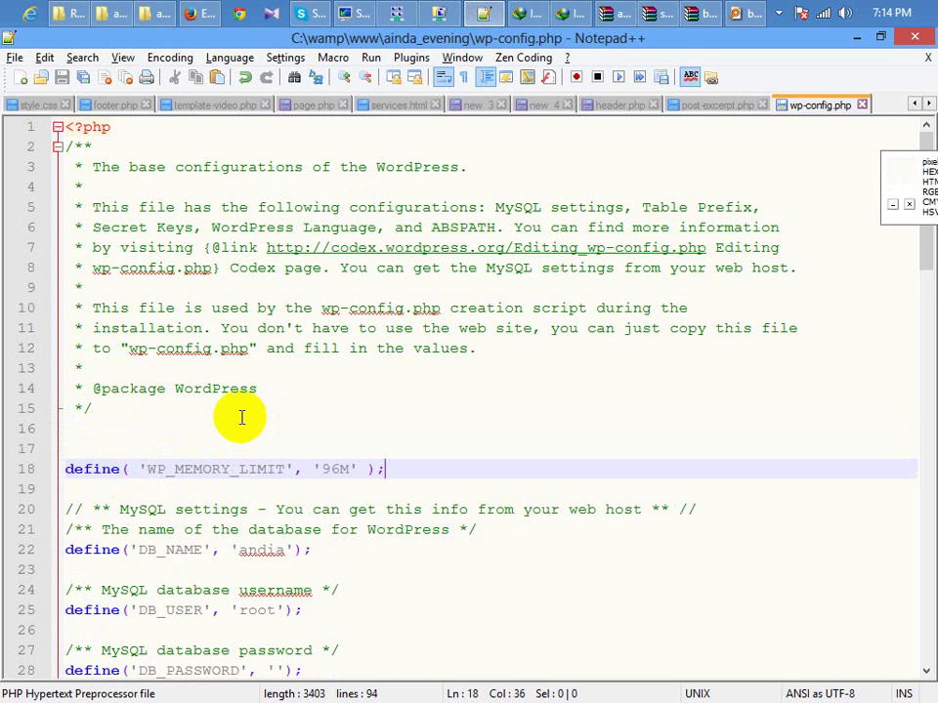
Highlight the 96M value in wp-config.php, then switch to Firefox and look through the earlier open pages around the SyntaxHighlighter site
{"action": "left_click", "coordinate": [331, 469]}
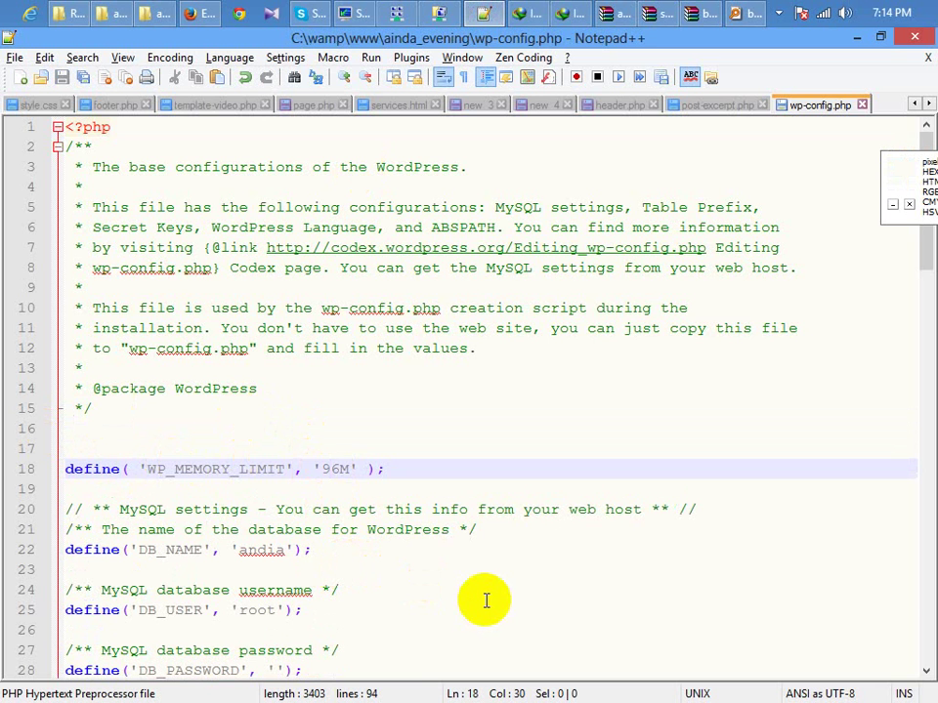
{"action": "double_click", "coordinate": [333, 472]}
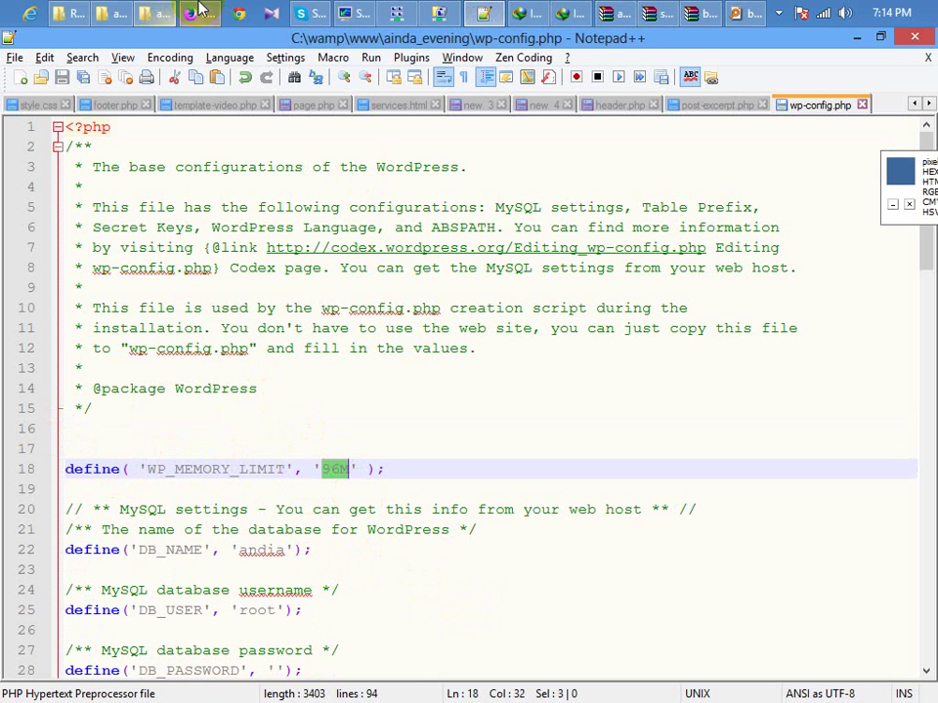
{"action": "left_click", "coordinate": [196, 13]}
{"action": "left_click", "coordinate": [186, 39]}
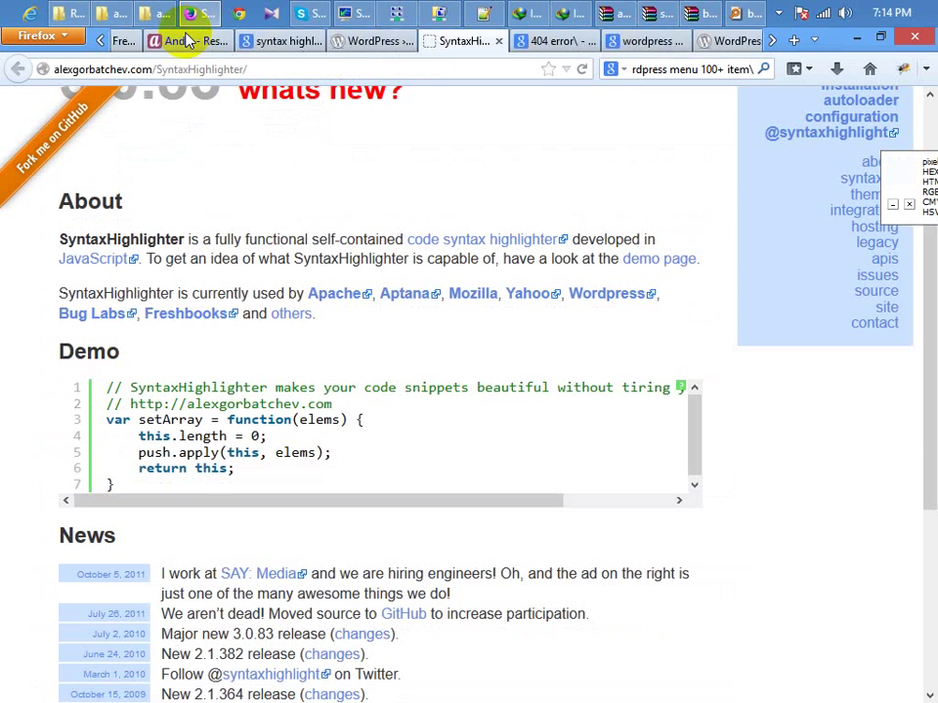
{"action": "scroll", "coordinate": [185, 39], "scroll_direction": "up", "scroll_amount": 2}
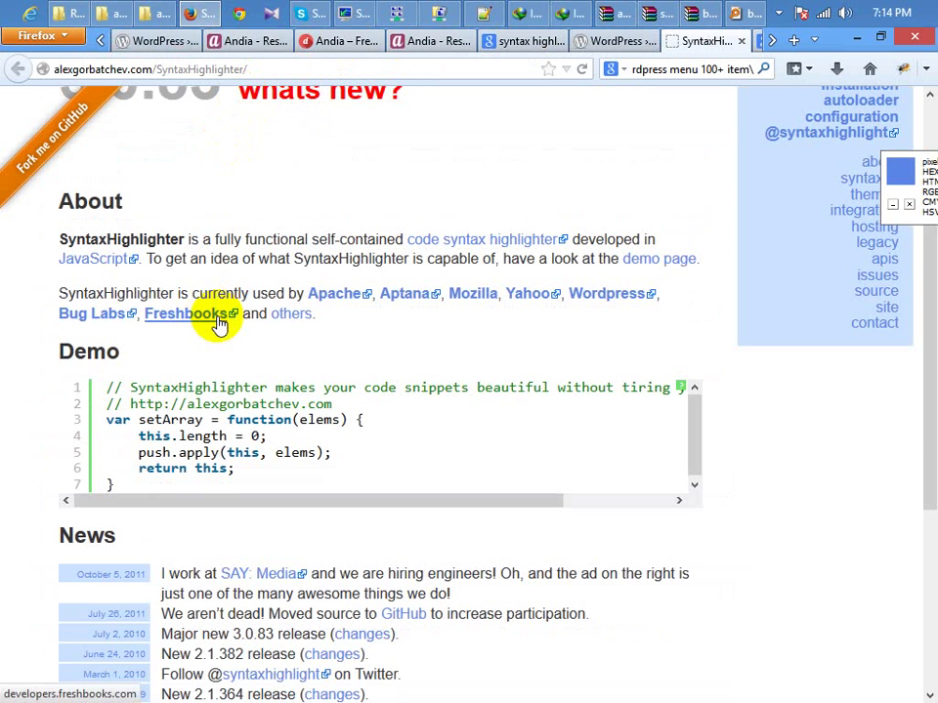